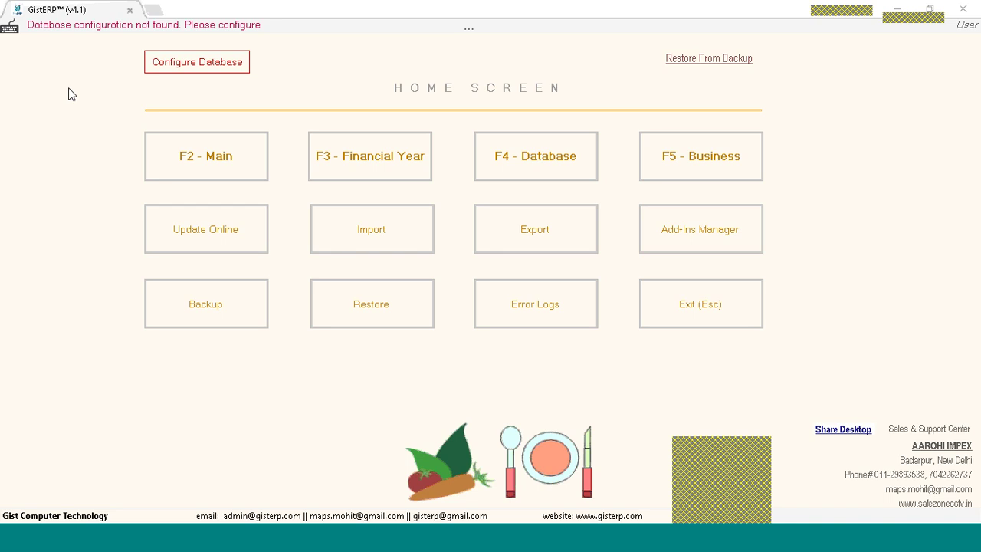
- Open the Business (Company) Detail form via Configure Database on the Home Screen
{"action": "left_click", "coordinate": [191, 67]}
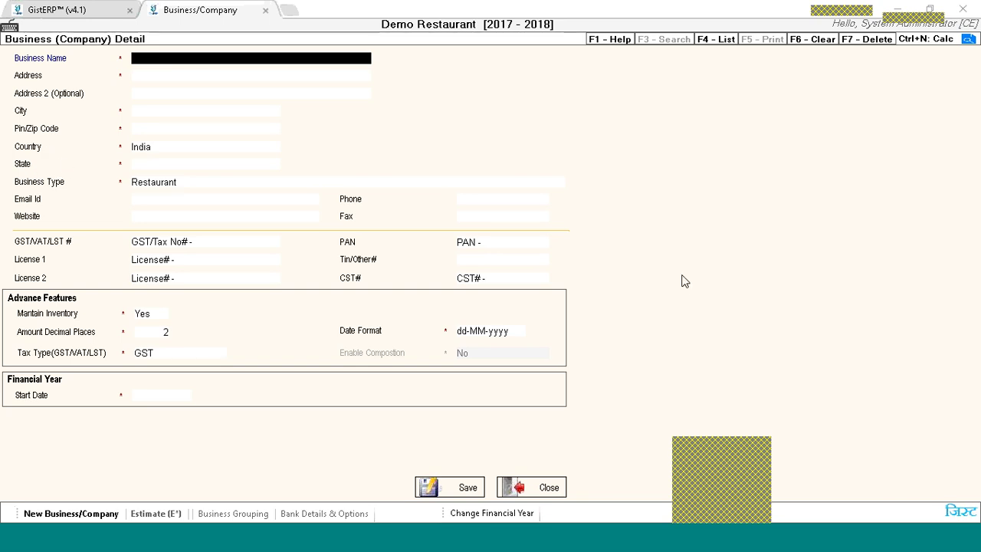
- Log in to Demo Restaurant for 2017–2018 with the admin user id and account password
{"action": "left_click", "coordinate": [454, 510]}
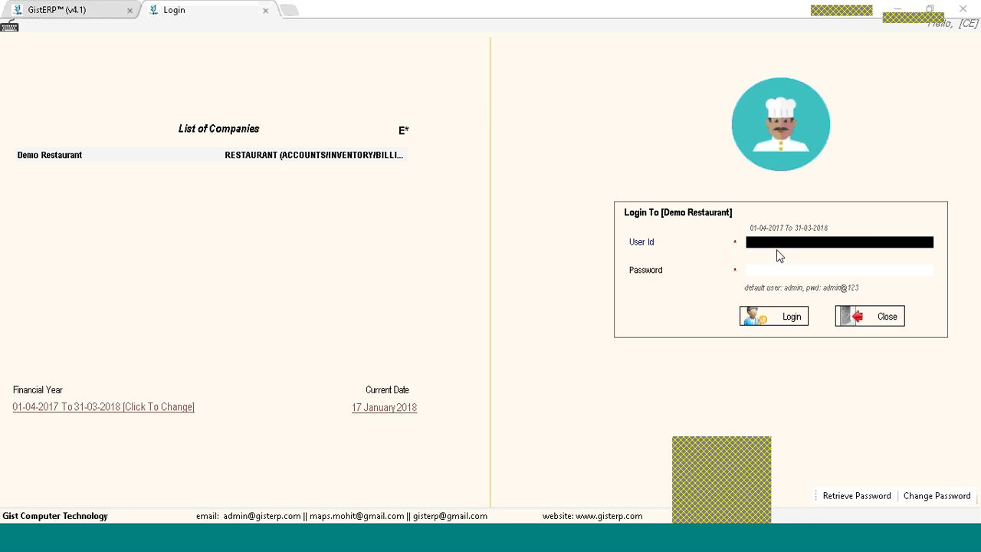
{"action": "type", "text": "admin"}
{"action": "key", "text": "Tab"}
{"action": "type", "text": "admin"}
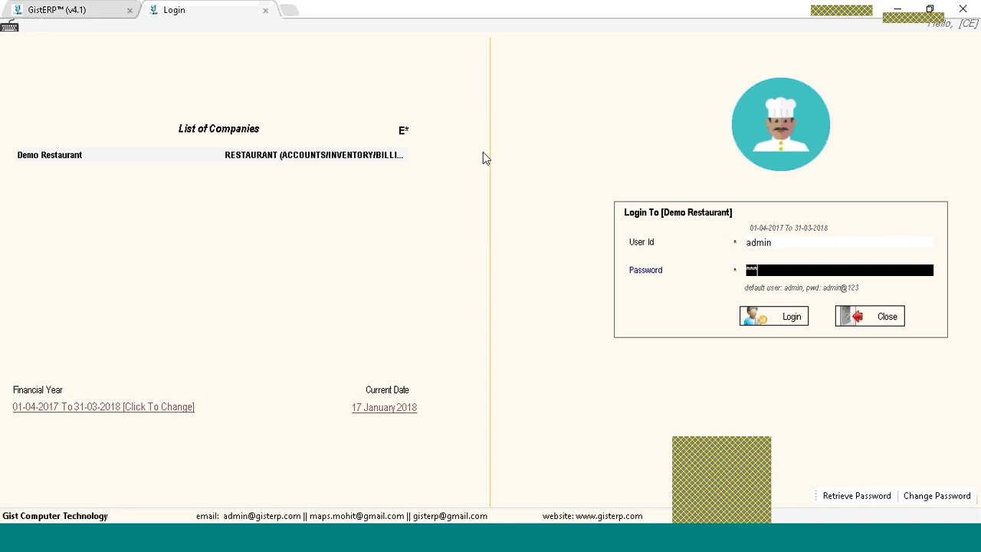
{"action": "type", "text": "@123"}
{"action": "key", "text": "Tab"}
{"action": "key", "text": "Return"}
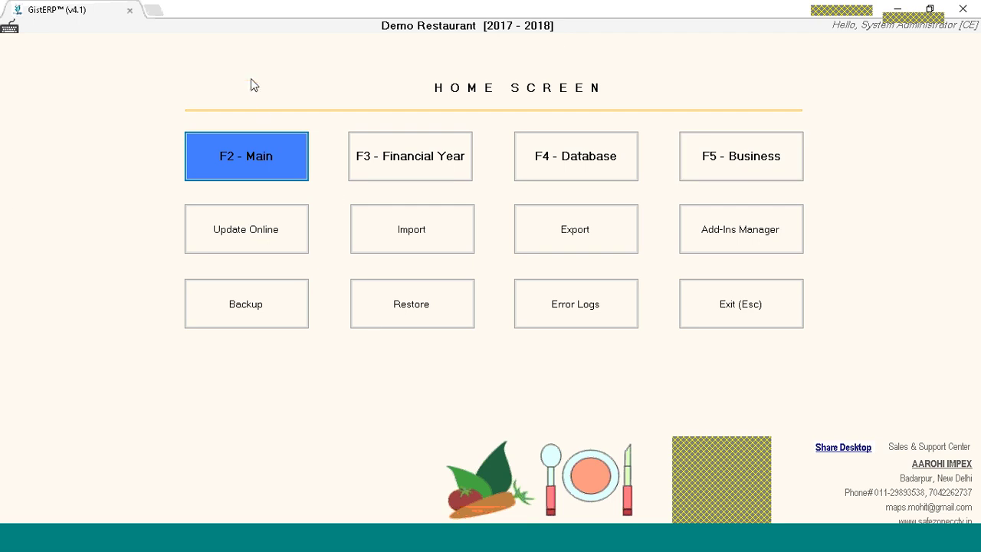
- Browse Main > Masters and open the Product Group form under Inventory Masters
{"action": "left_click", "coordinate": [215, 165]}
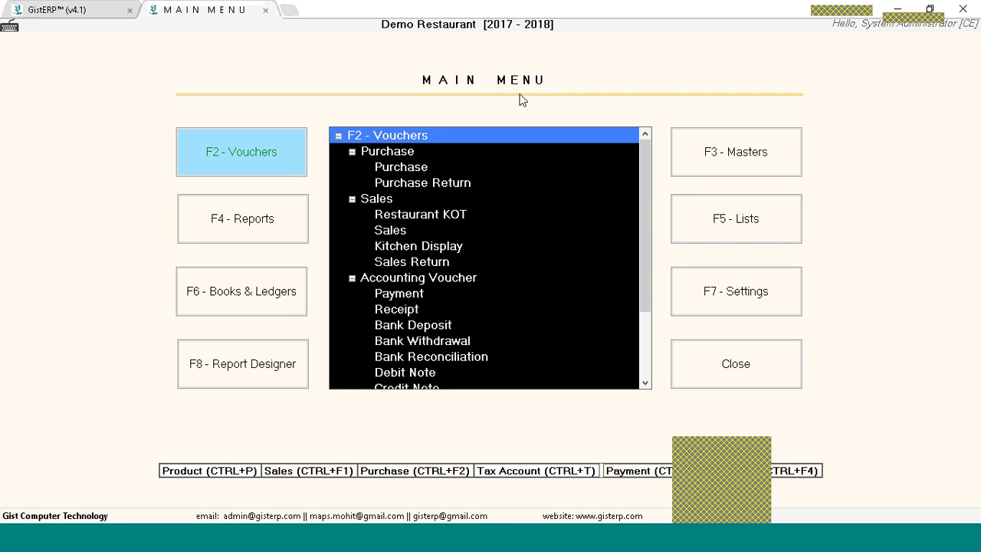
{"action": "left_click", "coordinate": [217, 159]}
{"action": "left_click", "coordinate": [720, 148]}
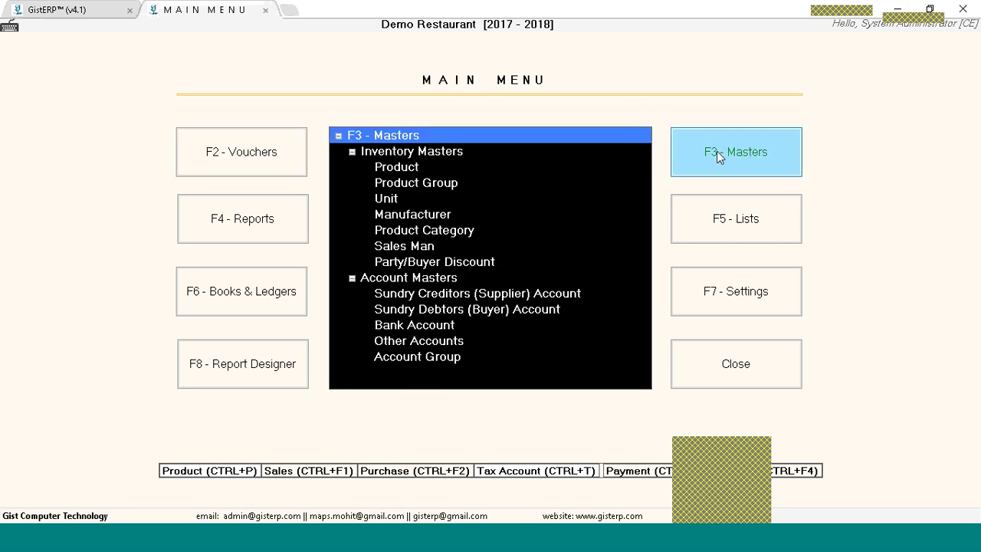
{"action": "left_click", "coordinate": [409, 152]}
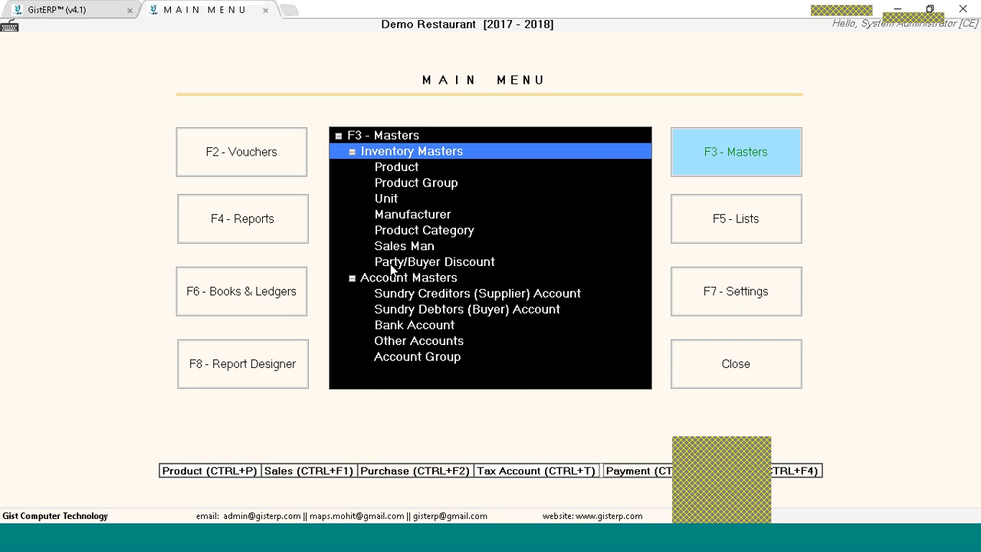
{"action": "left_click", "coordinate": [462, 264]}
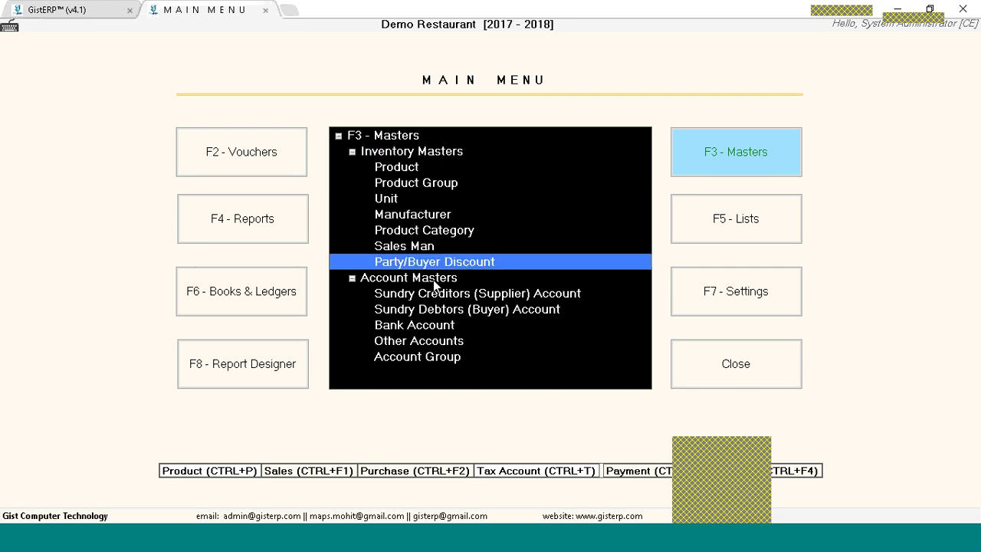
{"action": "left_click", "coordinate": [433, 281]}
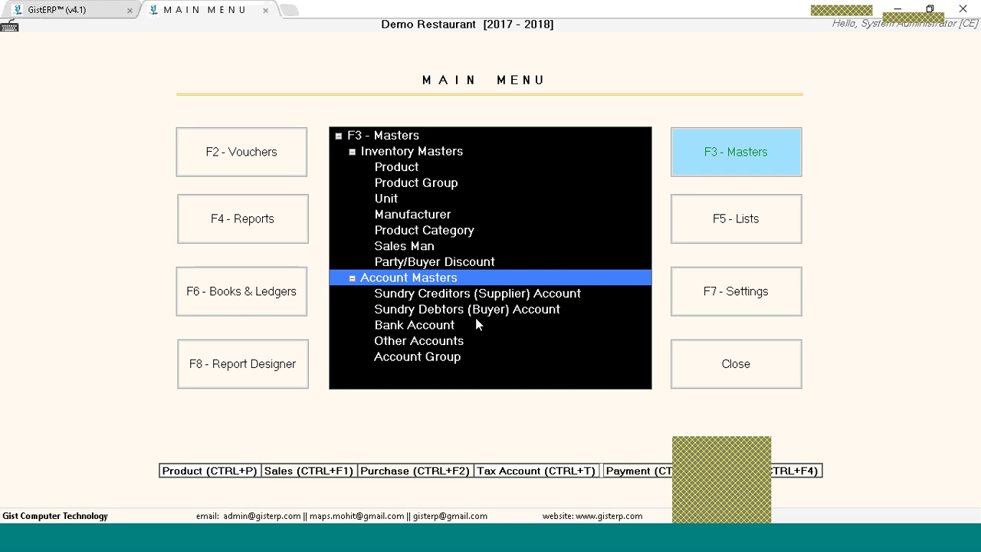
{"action": "left_click", "coordinate": [445, 344]}
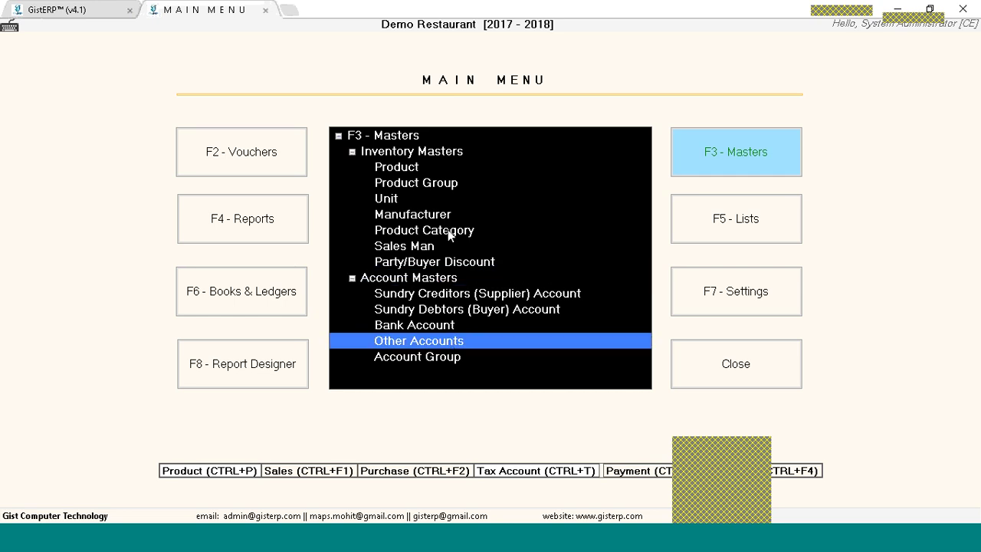
{"action": "left_click", "coordinate": [450, 152]}
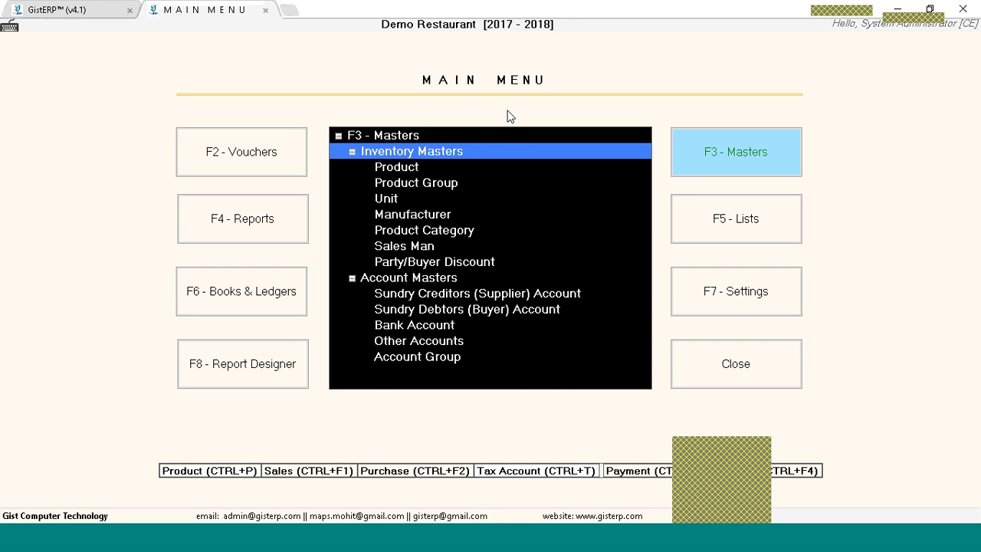
{"action": "left_click", "coordinate": [455, 186]}
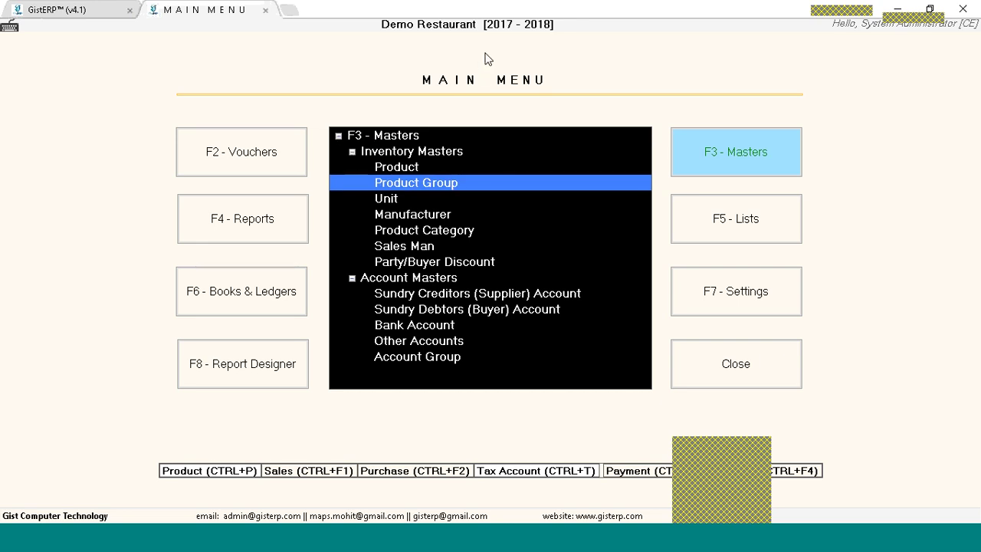
{"action": "key", "text": "Return"}
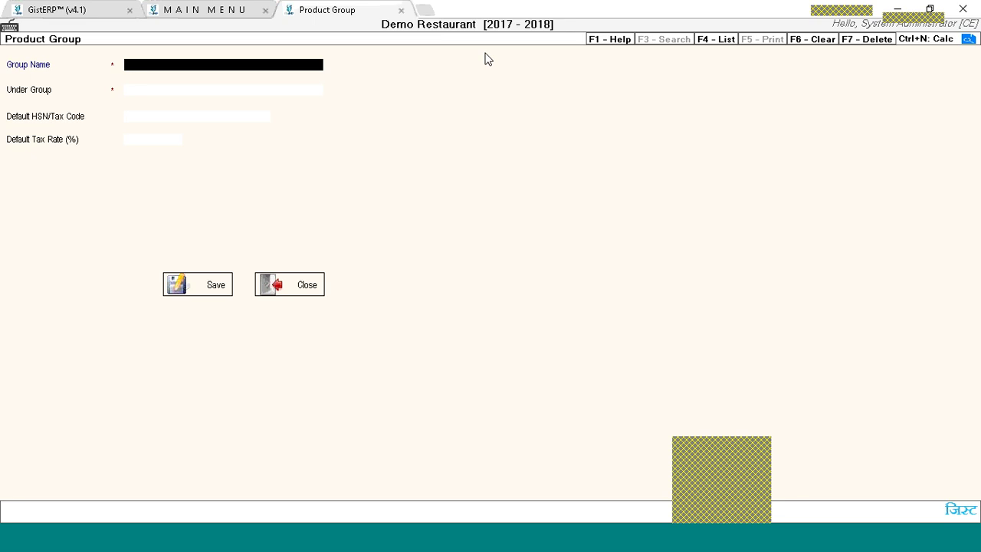
{"action": "key", "text": "Escape"}
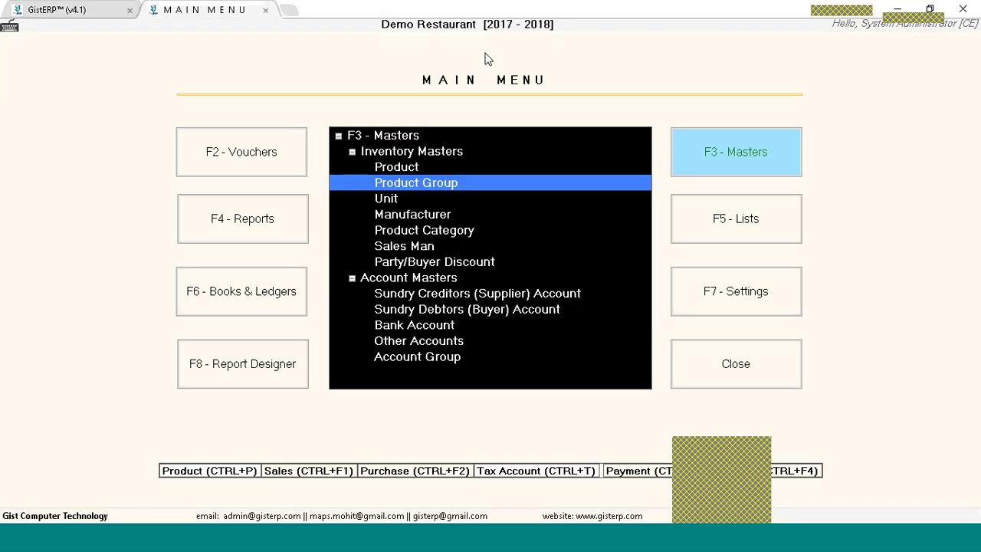
{"action": "key", "text": "Return"}
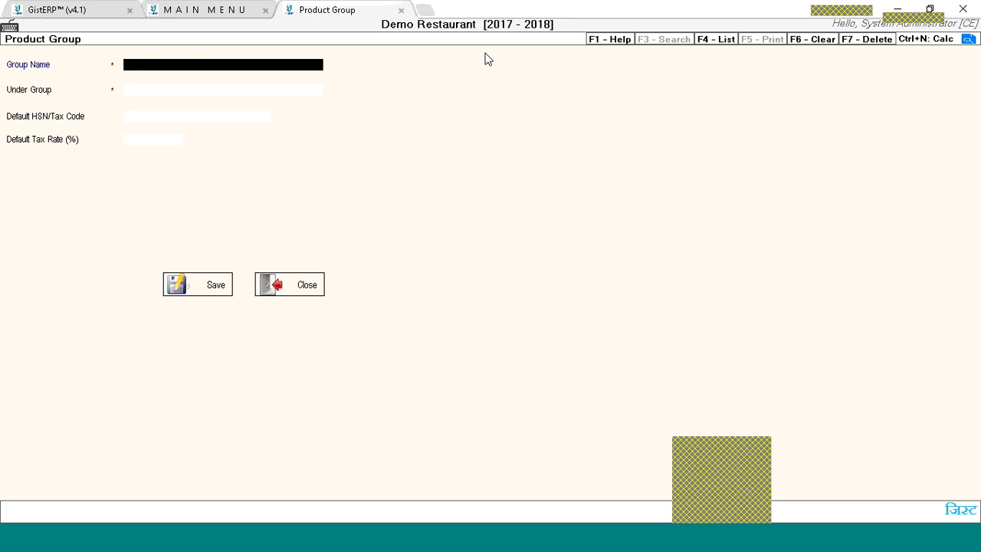
{"action": "key", "text": "F4"}
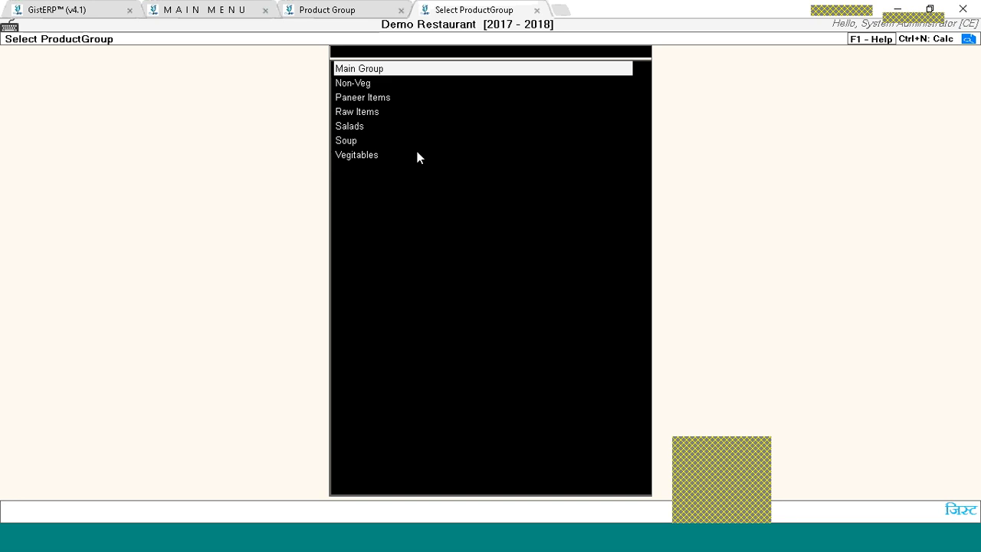
{"action": "key", "text": "Down"}
{"action": "key", "text": "Down"}
{"action": "key", "text": "Down"}
{"action": "key", "text": "Down"}
{"action": "key", "text": "Down"}
{"action": "key", "text": "Down"}
{"action": "key", "text": "Up"}
{"action": "key", "text": "Up"}
{"action": "key", "text": "Up"}
{"action": "key", "text": "Up"}
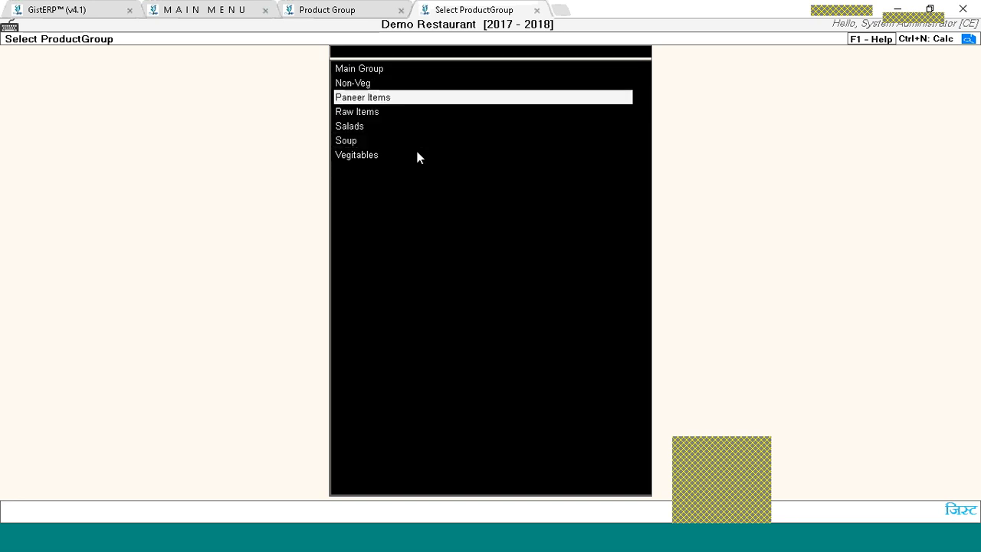
{"action": "key", "text": "Up"}
{"action": "key", "text": "Up"}
{"action": "key", "text": "Down"}
{"action": "left_click", "coordinate": [416, 156]}
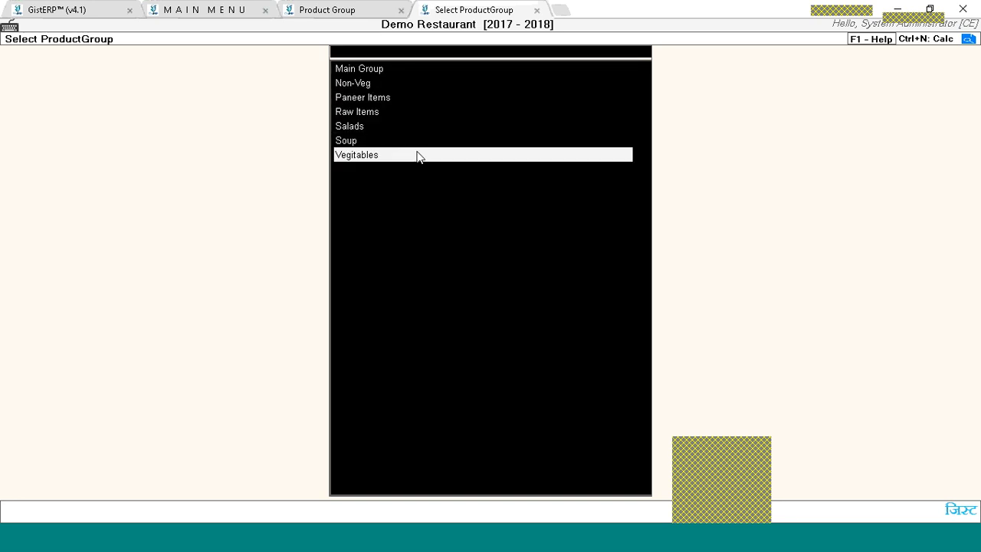
{"action": "key", "text": "Up"}
{"action": "key", "text": "Up"}
{"action": "key", "text": "Up"}
{"action": "key", "text": "Escape"}
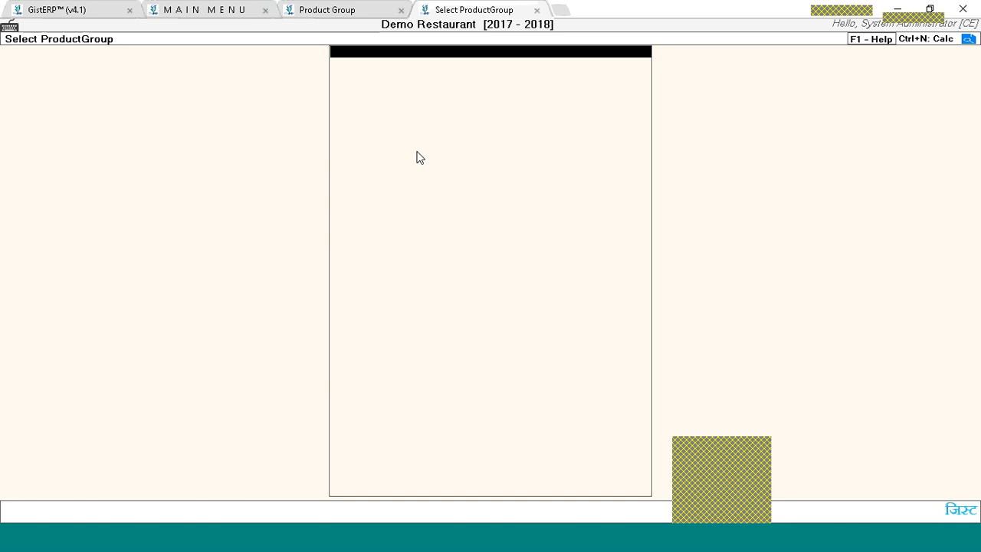
{"action": "key", "text": "Escape"}
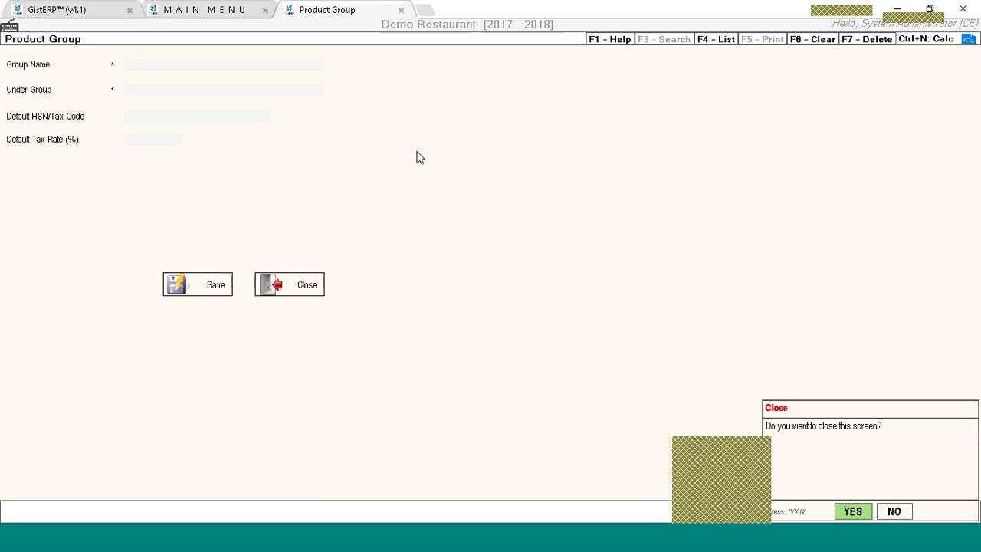
{"action": "key", "text": "Return"}
{"action": "left_click", "coordinate": [419, 156]}
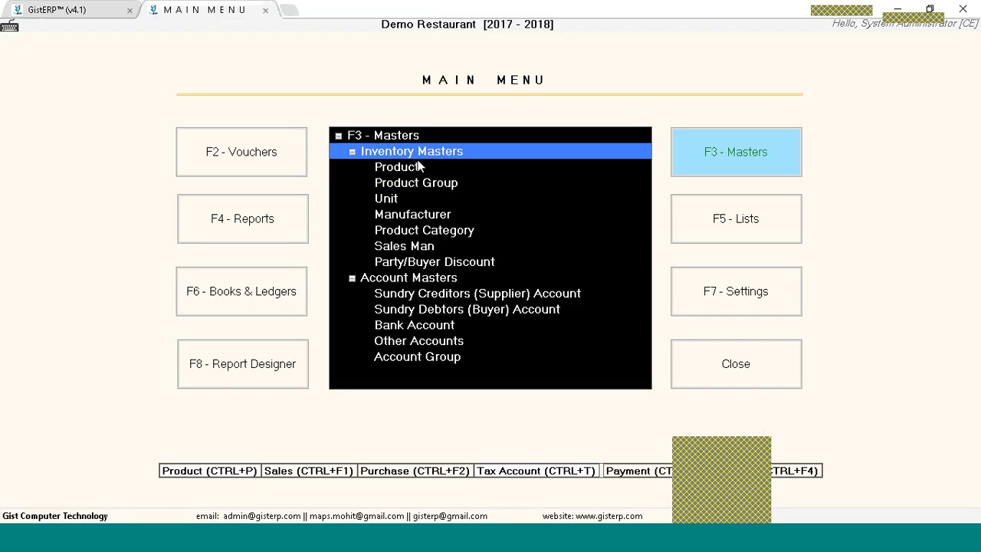
- Start a new product named Kadai Chicken from the Product master
{"action": "left_click", "coordinate": [410, 168]}
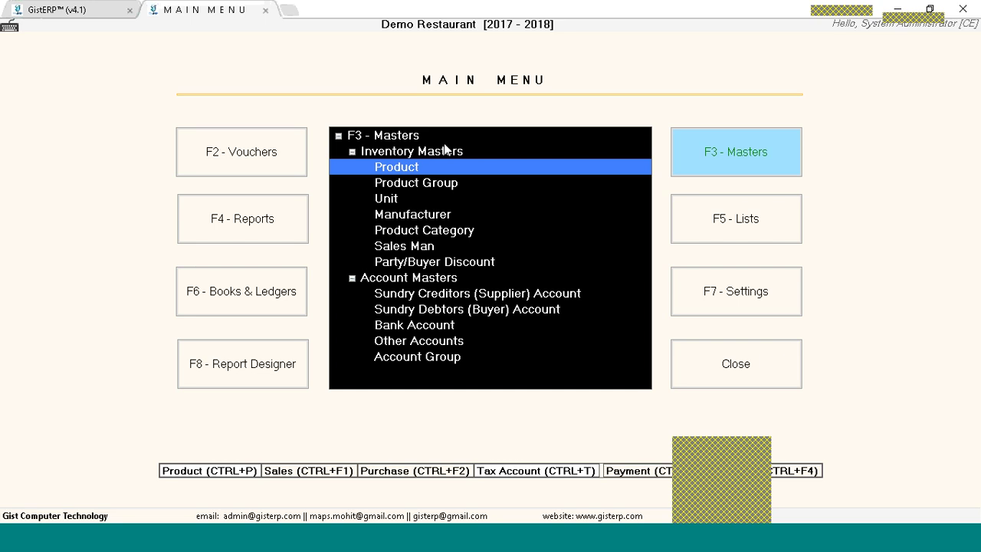
{"action": "key", "text": "Return"}
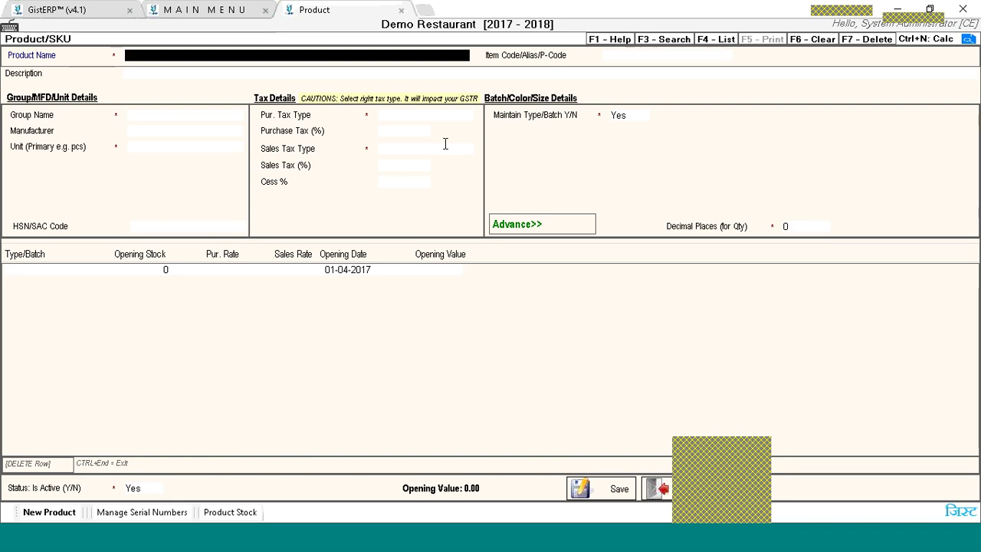
{"action": "type", "text": "Kadai Checke"}
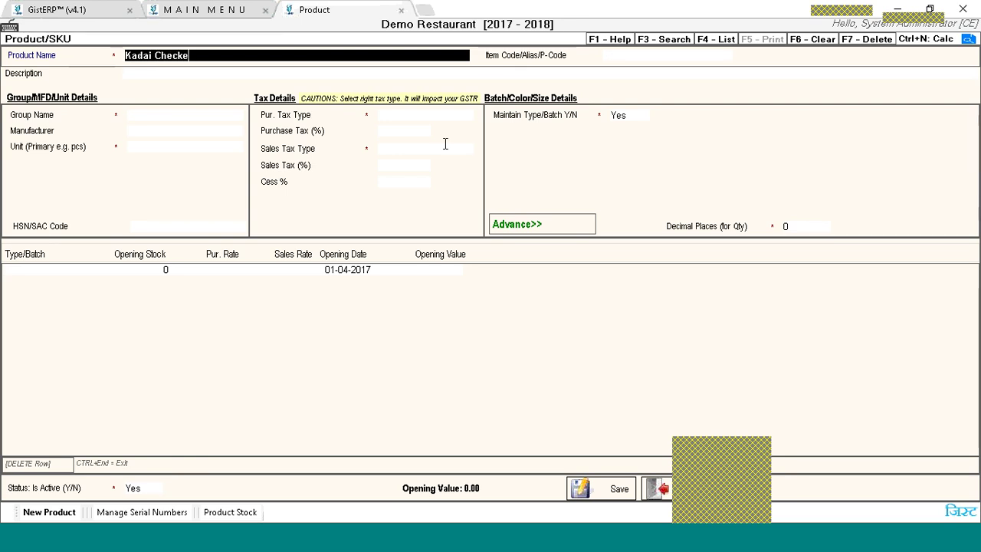
{"action": "key", "text": "BackSpace"}
{"action": "key", "text": "BackSpace"}
{"action": "key", "text": "BackSpace"}
{"action": "type", "text": "icken"}
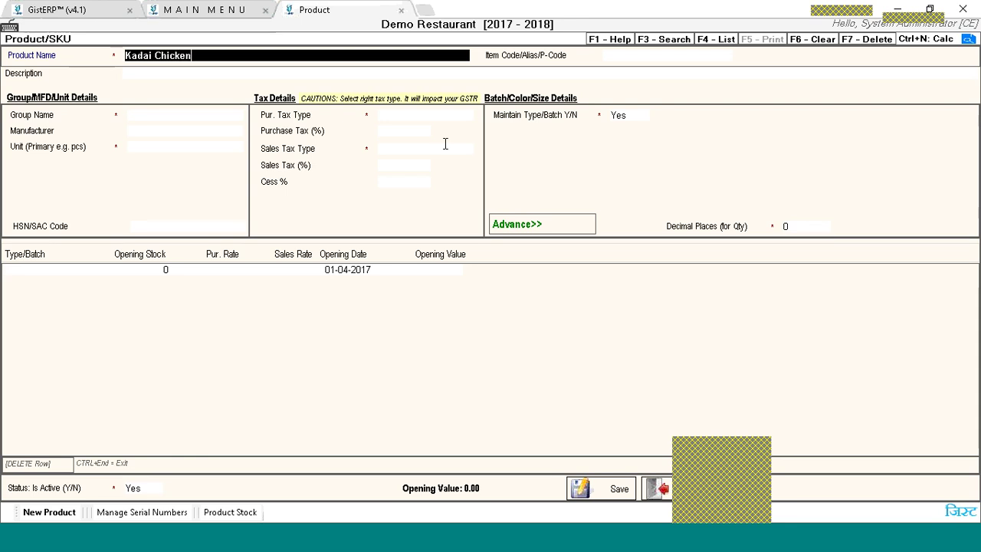
{"action": "key", "text": "Return"}
- Assign Kadai Chicken to the Non-Veg product group
{"action": "key", "text": "Return"}
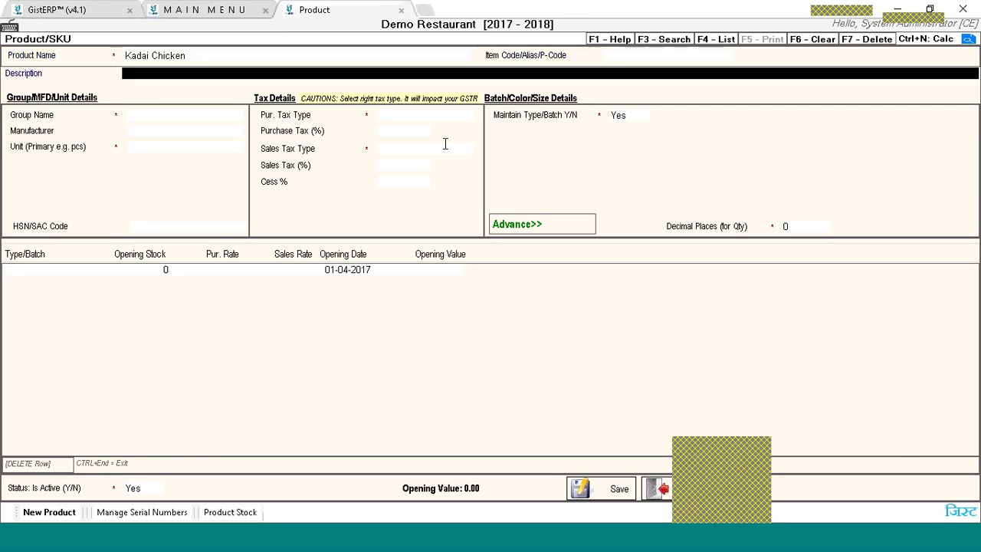
{"action": "key", "text": "Return"}
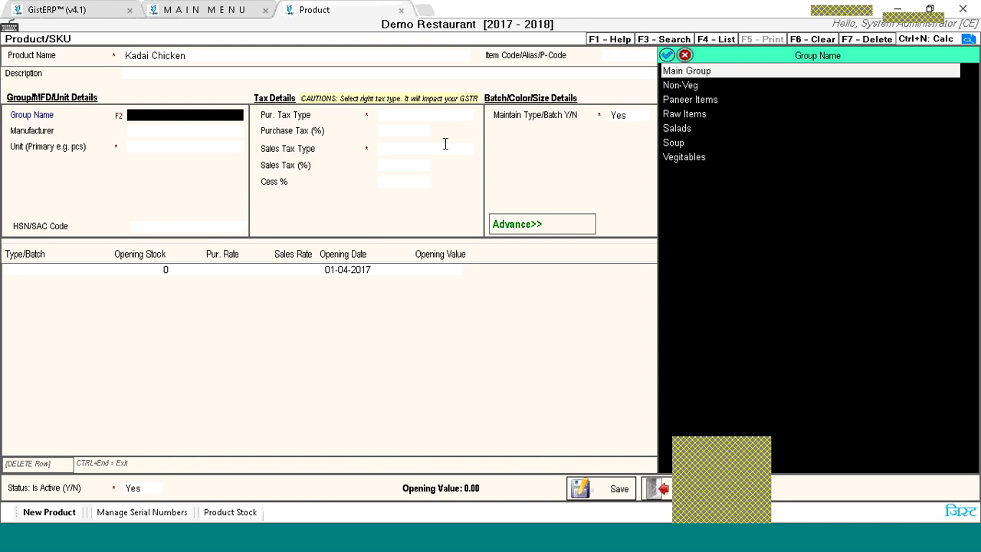
{"action": "key", "text": "Down"}
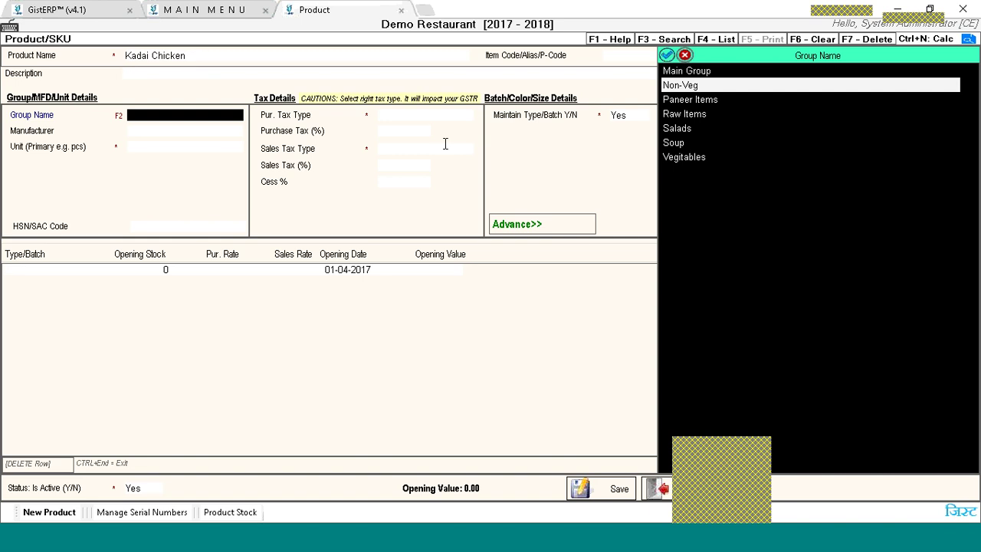
{"action": "key", "text": "Return"}
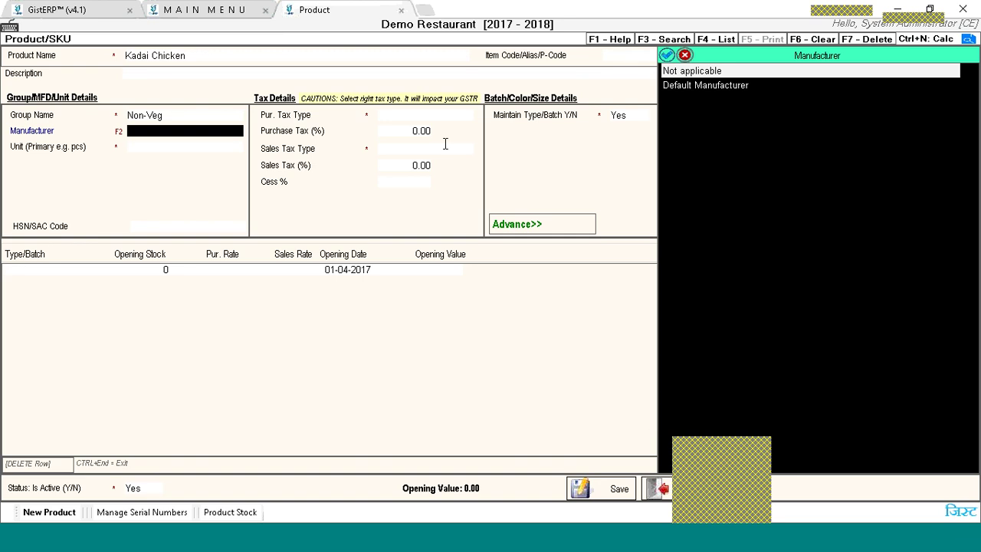
- Keep Manufacturer as Not applicable and set the primary unit to PCS-Pieces
{"action": "key", "text": "Return"}
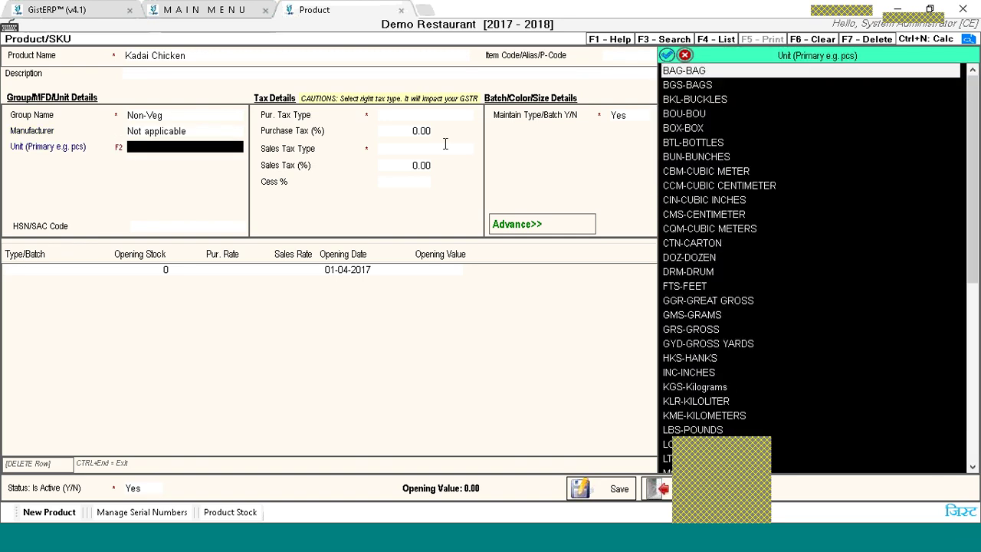
{"action": "type", "text": "Pc"}
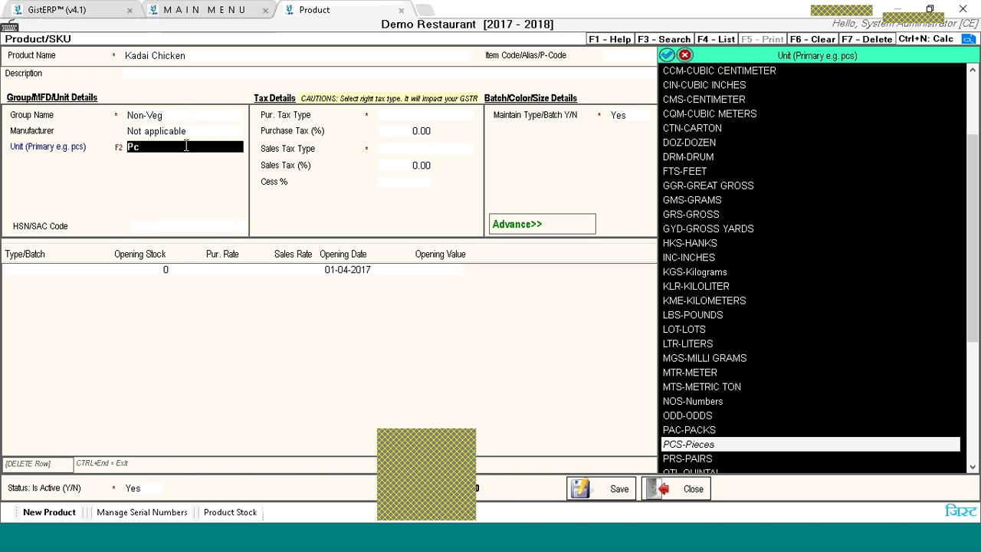
{"action": "key", "text": "F2"}
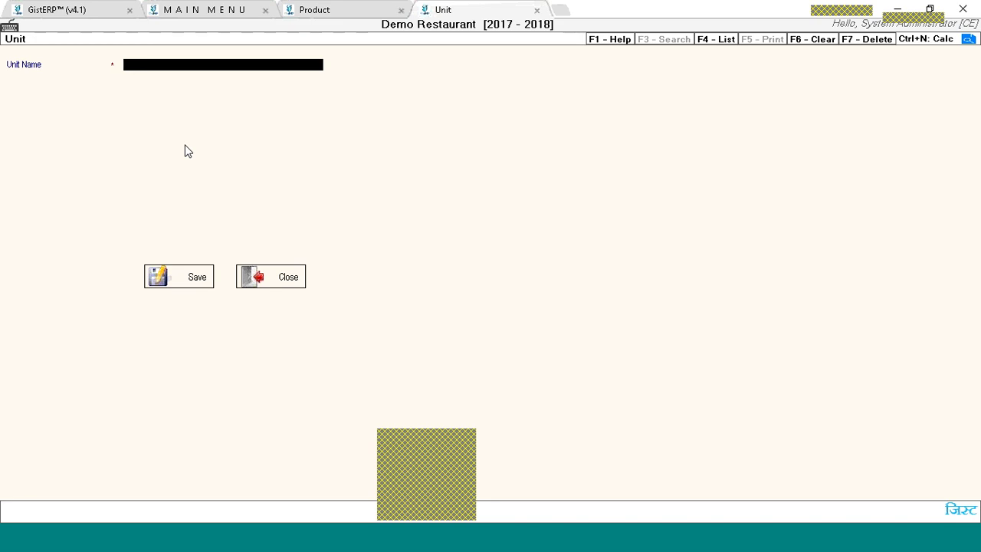
{"action": "key", "text": "Escape"}
{"action": "key", "text": "y"}
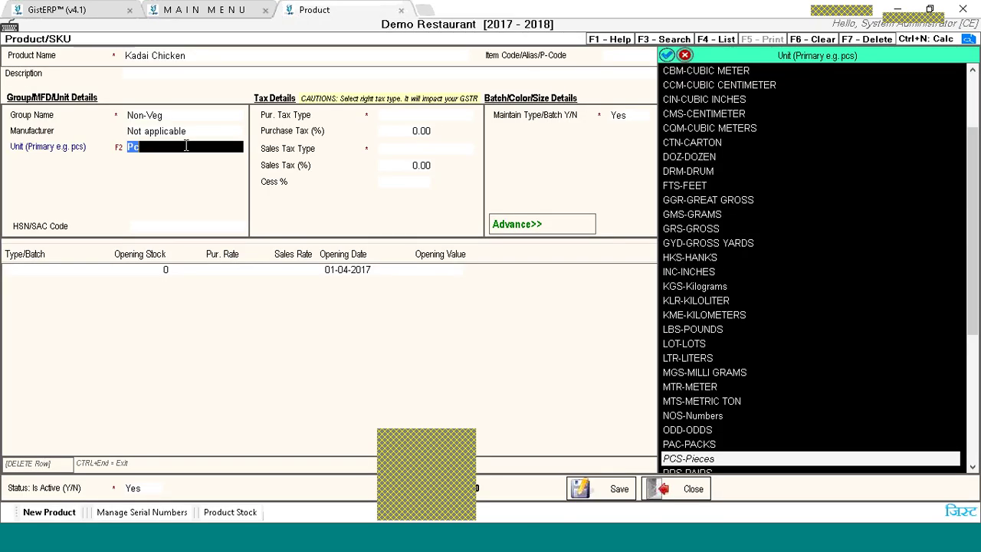
{"action": "key", "text": "Return"}
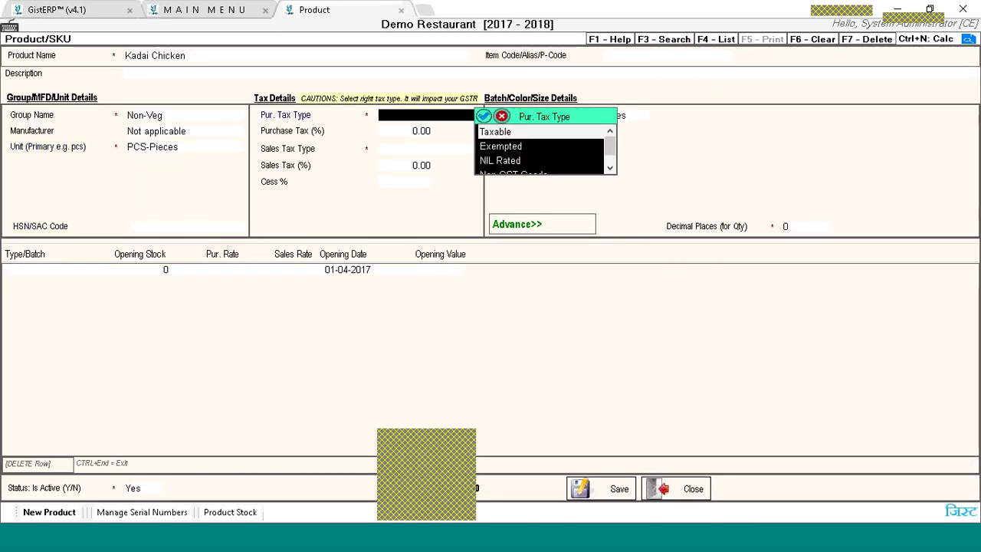
- Set purchase and sales tax types to Taxable, each at 18%
{"action": "key", "text": "Return"}
{"action": "type", "text": "18"}
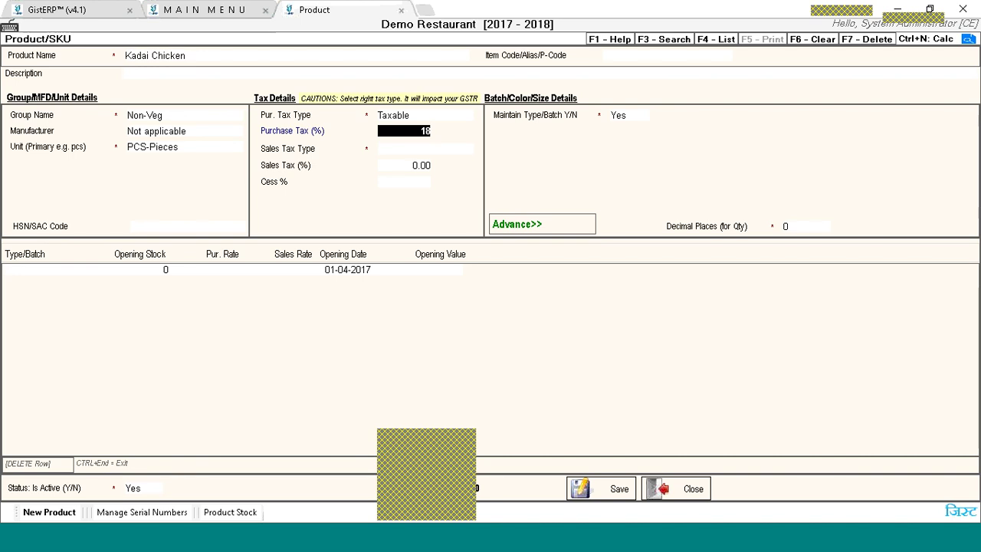
{"action": "key", "text": "Return"}
{"action": "key", "text": "Return"}
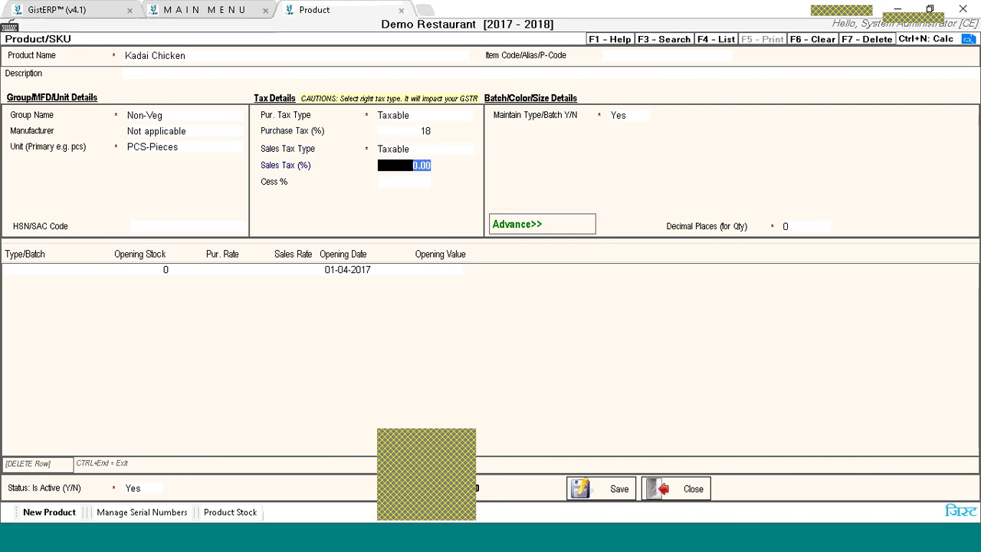
{"action": "type", "text": "18"}
{"action": "key", "text": "Return"}
{"action": "key", "text": "Return"}
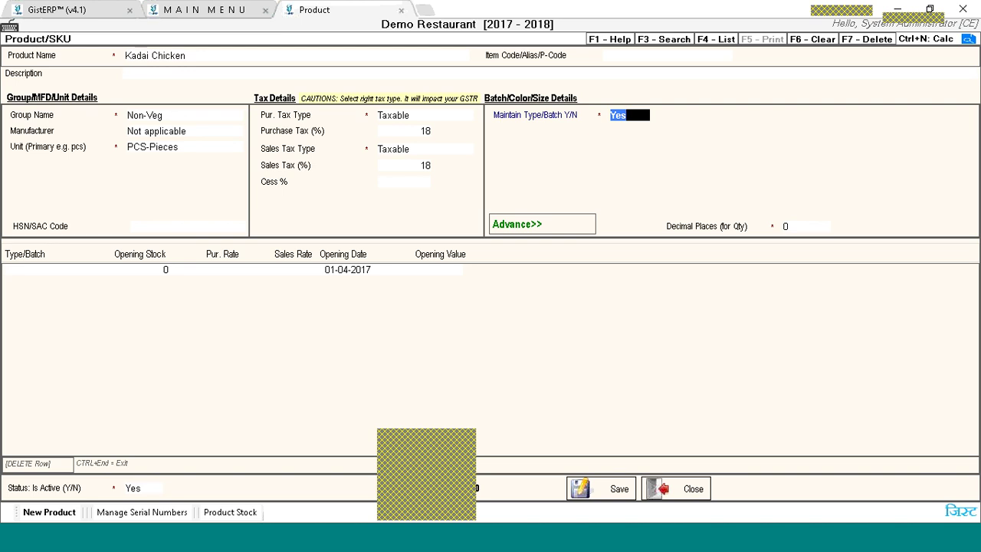
{"action": "key", "text": "Escape"}
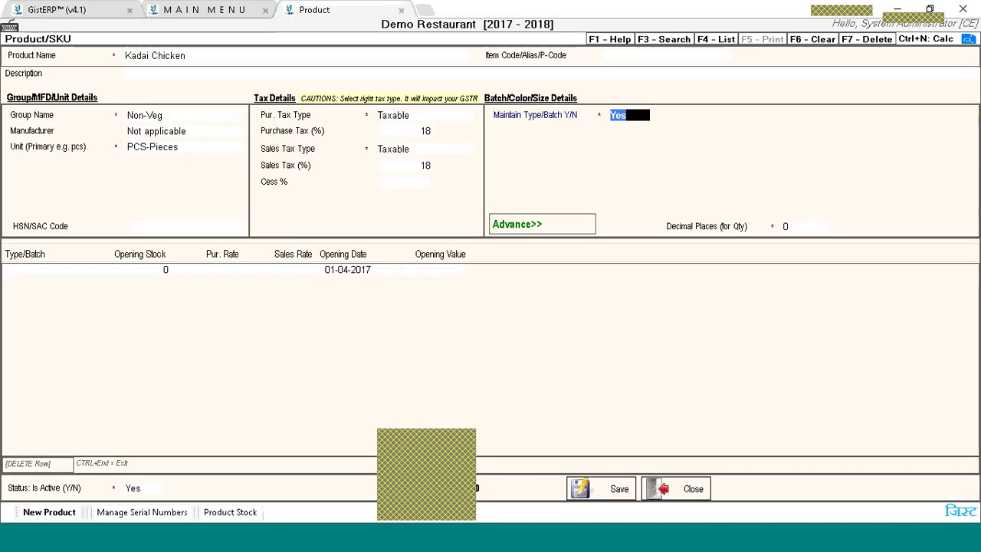
- In advanced options set Allow Purchase No, Allow Sales Yes and category Finished Goods
{"action": "left_click", "coordinate": [536, 230]}
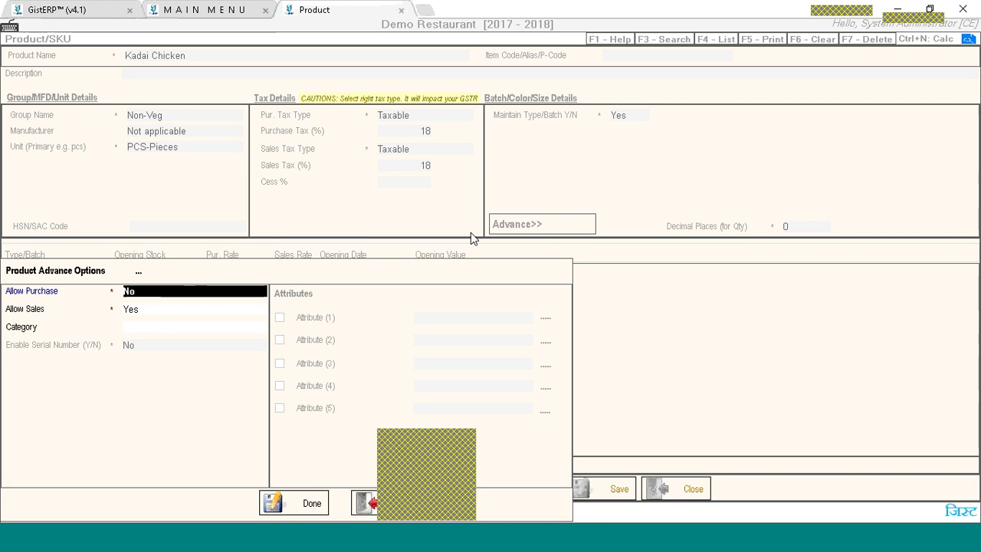
{"action": "key", "text": "Return"}
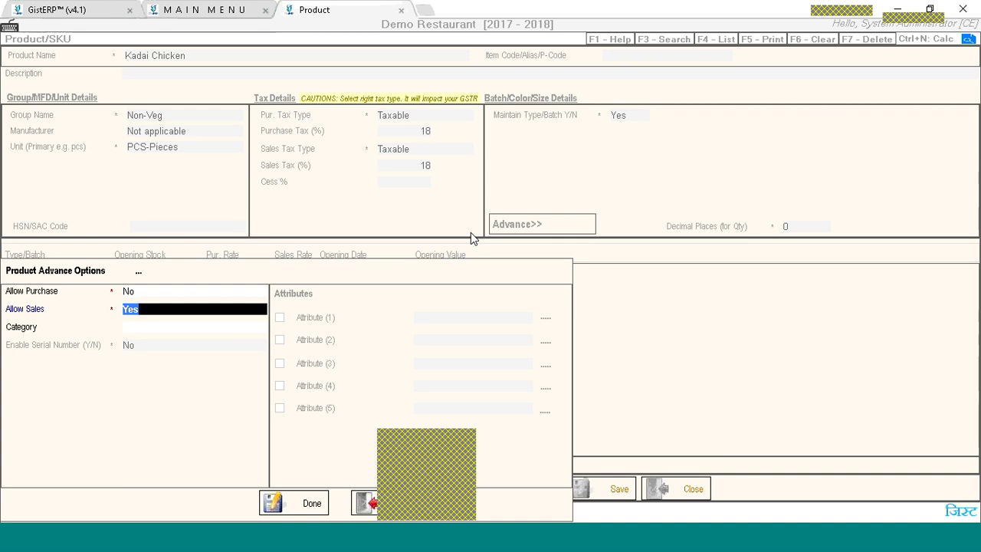
{"action": "key", "text": "Return"}
{"action": "key", "text": "Down"}
{"action": "key", "text": "Down"}
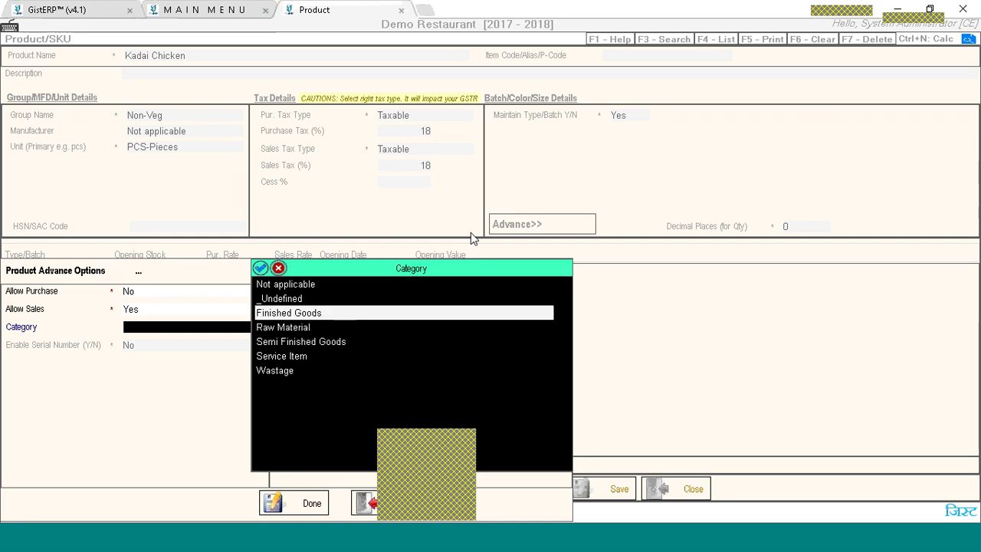
{"action": "key", "text": "Return"}
{"action": "key", "text": "Return"}
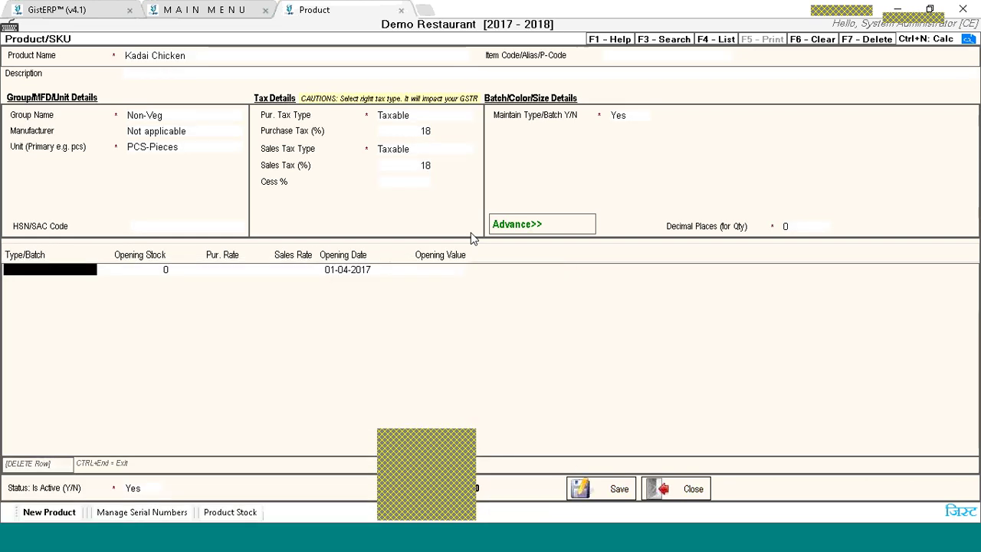
- Add the Half Plate variant with a sales rate of 150
{"action": "type", "text": "Half Plate"}
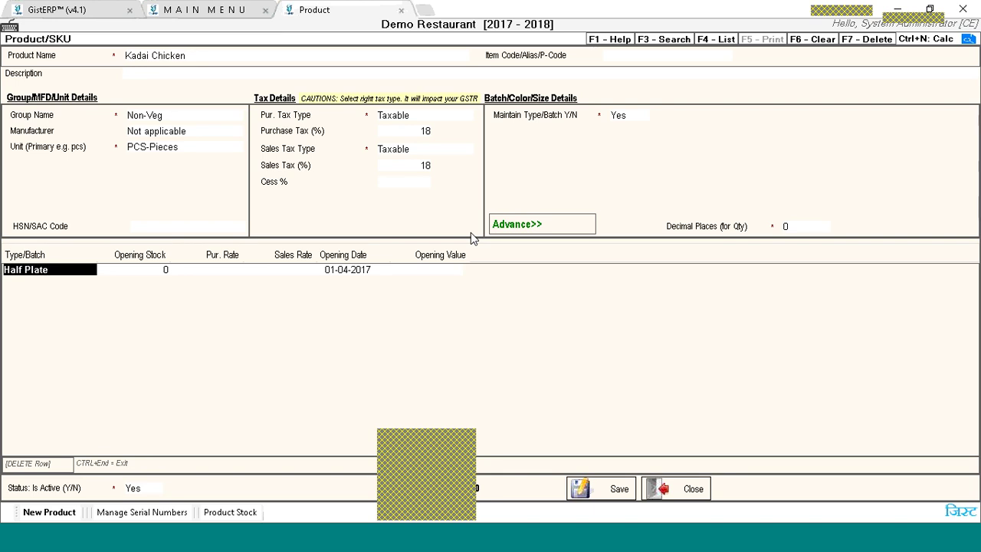
{"action": "key", "text": "Return"}
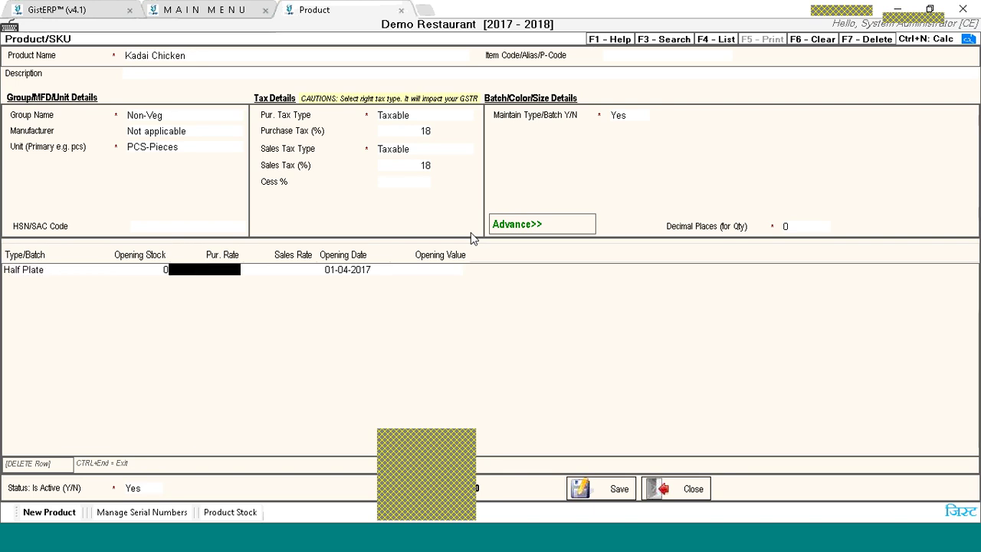
{"action": "key", "text": "Return"}
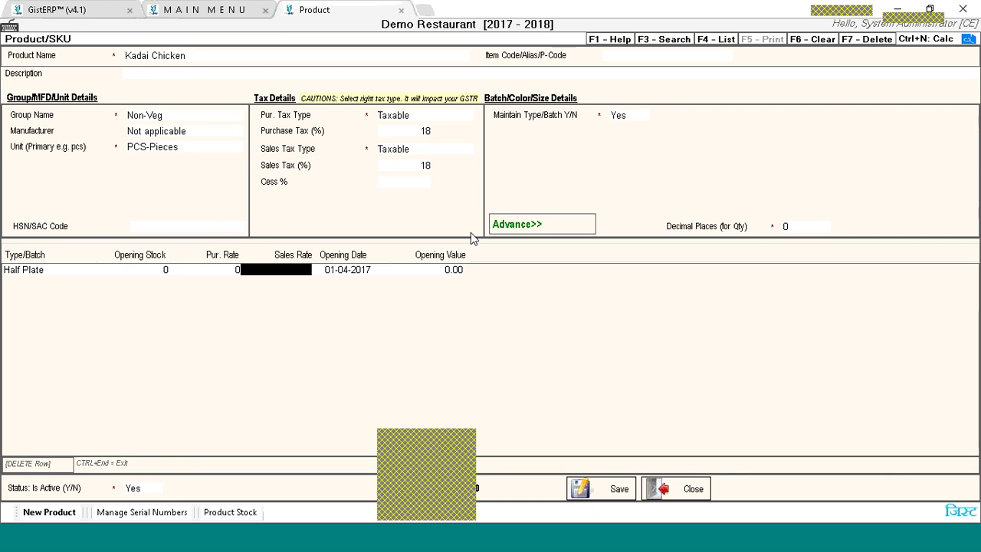
{"action": "type", "text": "50"}
{"action": "key", "text": "Return"}
{"action": "key", "text": "Return"}
{"action": "key", "text": "Return"}
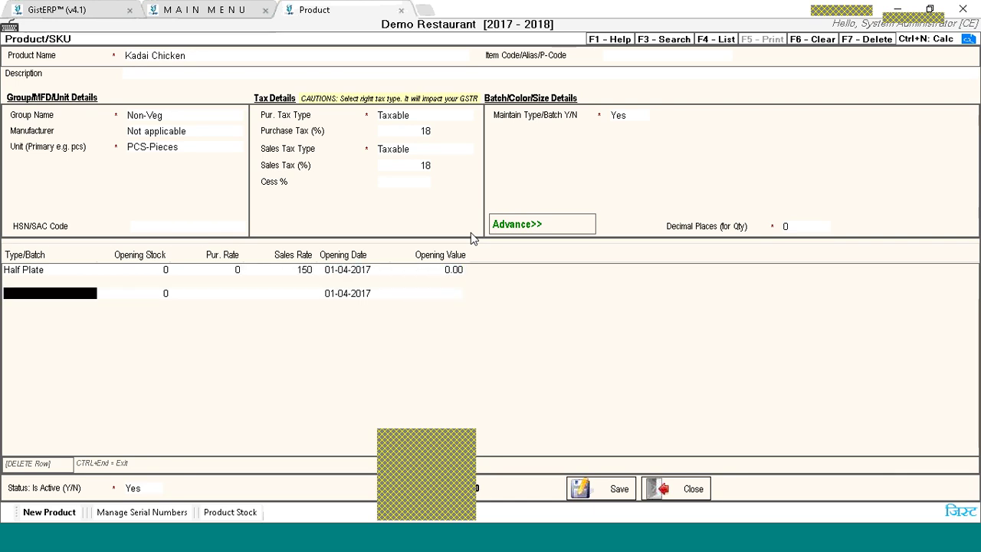
- Add the Full Plate variant at 250 and save Kadai Chicken
{"action": "type", "text": "Full Pl"}
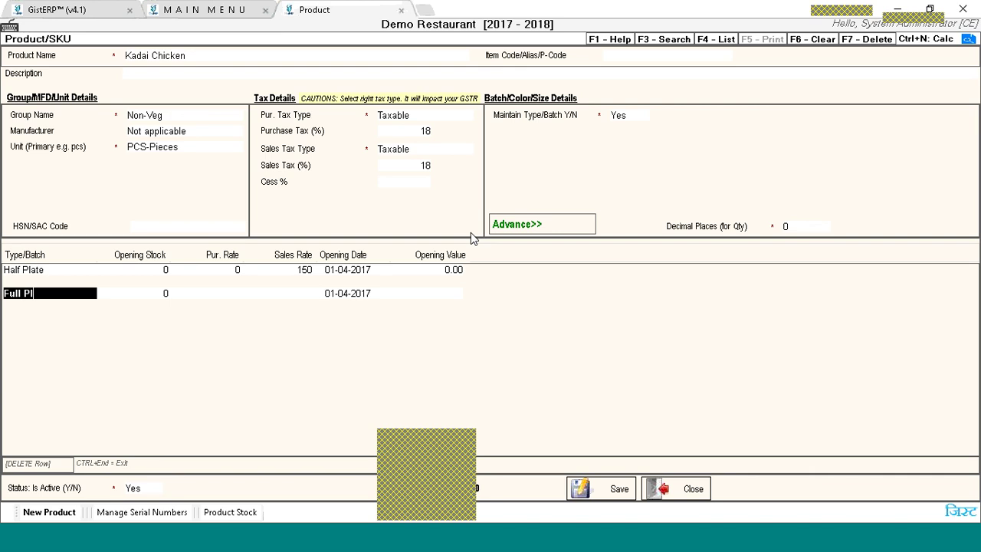
{"action": "type", "text": "ate"}
{"action": "key", "text": "Return"}
{"action": "key", "text": "Return"}
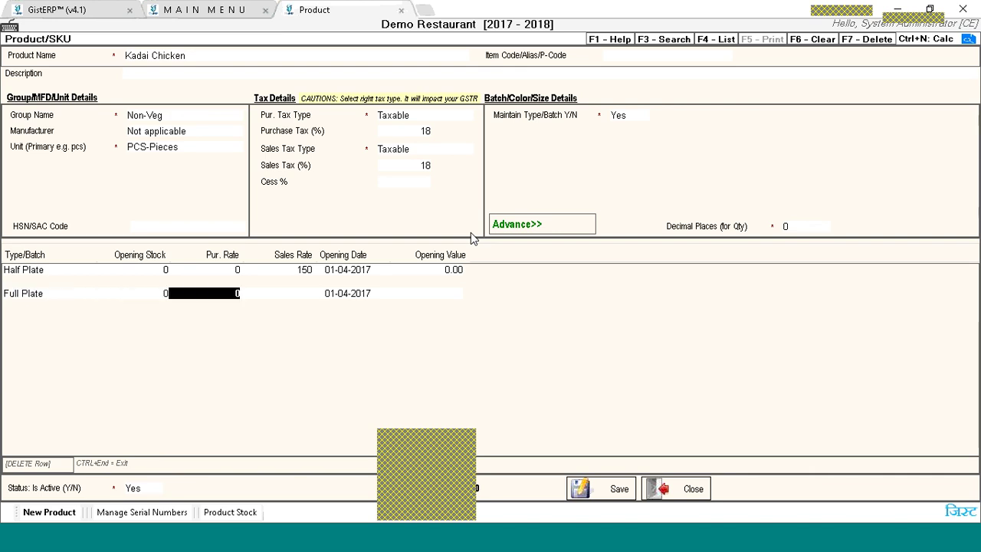
{"action": "key", "text": "Return"}
{"action": "type", "text": "250"}
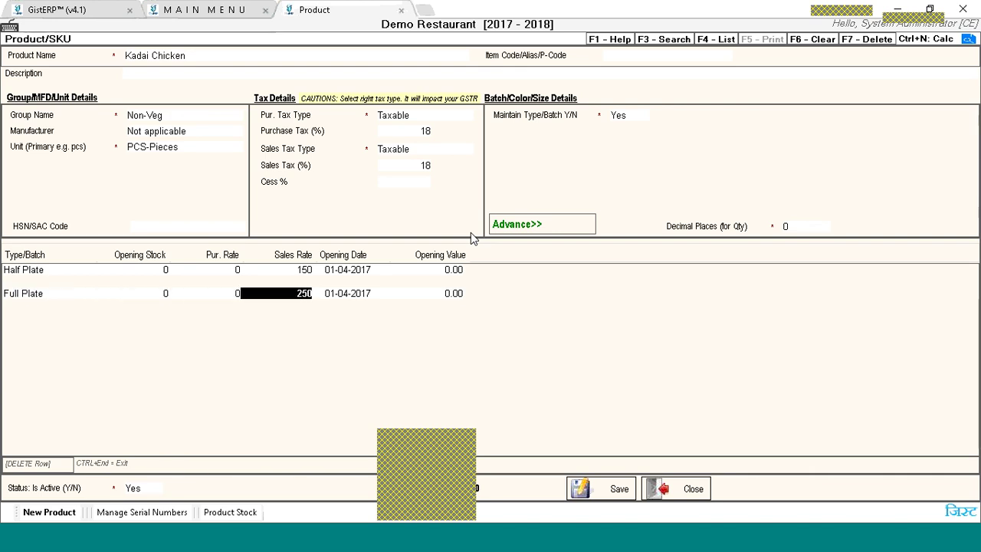
{"action": "key", "text": "Return"}
{"action": "key", "text": "Return"}
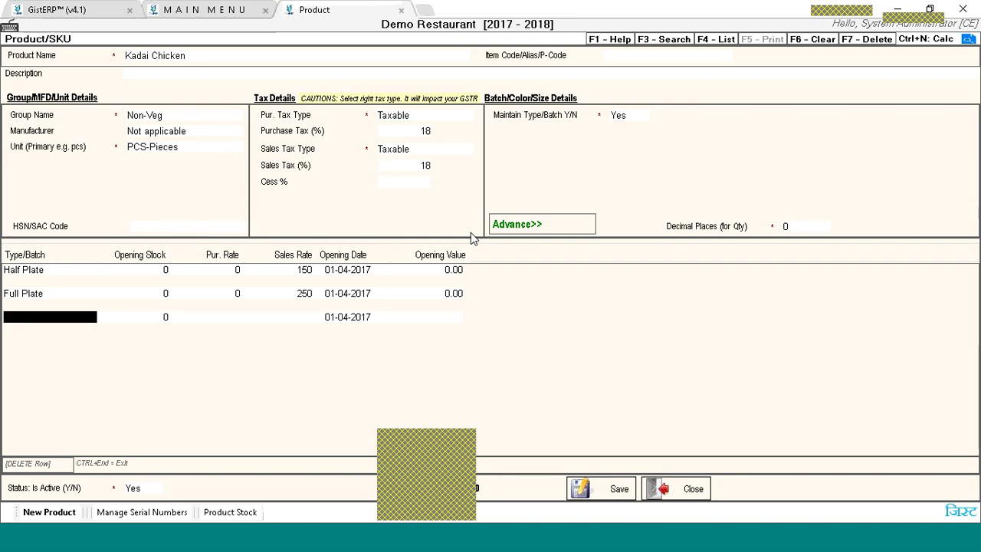
{"action": "key", "text": "Return"}
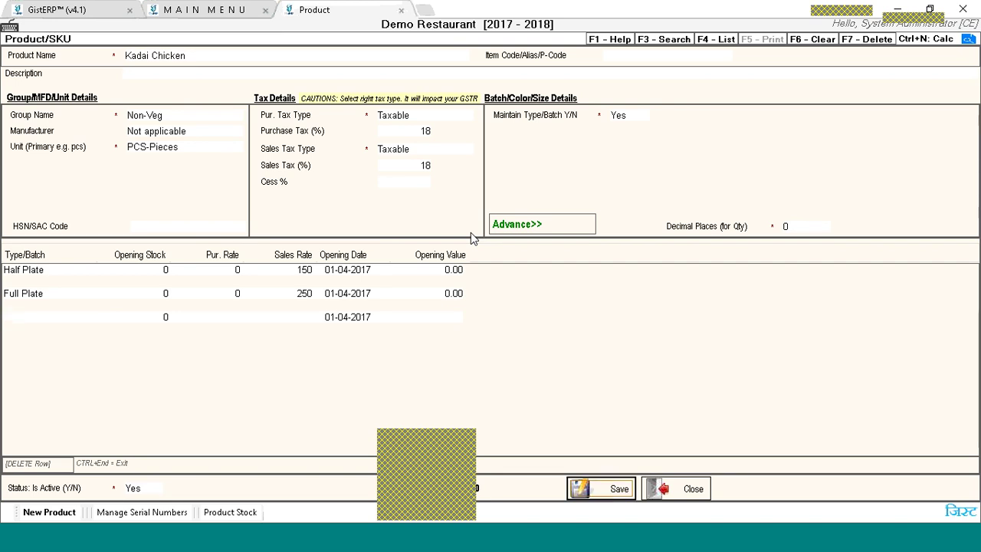
{"action": "key", "text": "Return"}
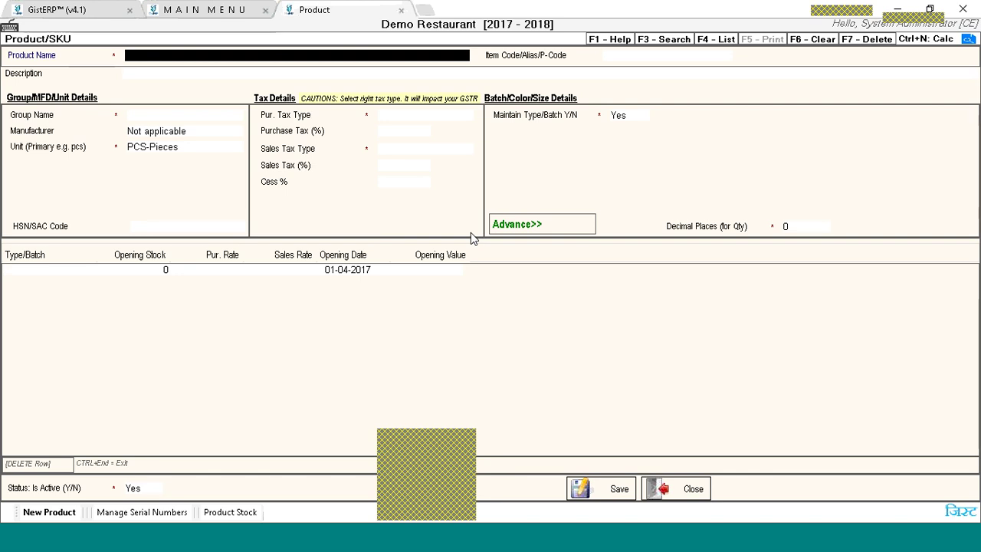
- Create product Simla Mirch Raw in Raw Items with unit KGS-Kilograms
{"action": "type", "text": "Simla M"}
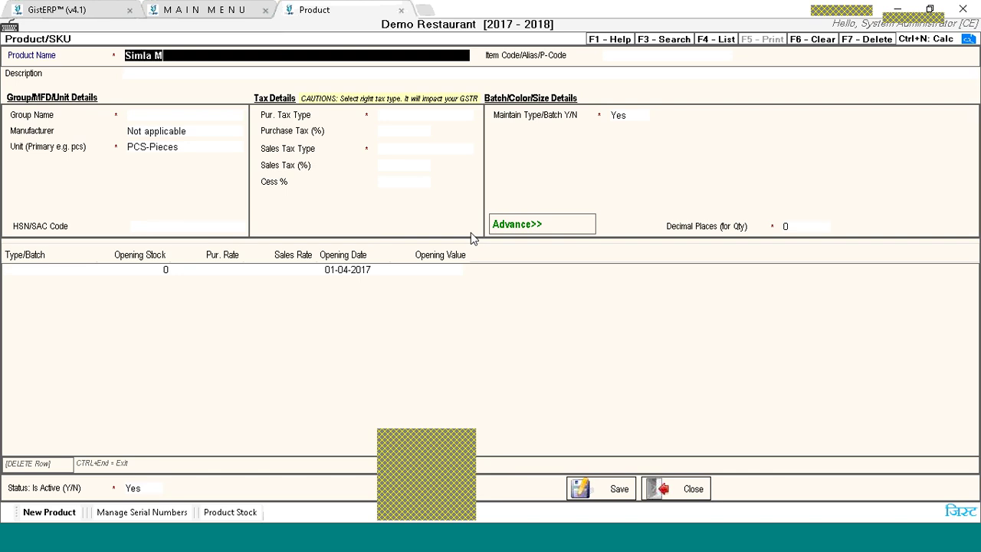
{"action": "type", "text": "irch Raw"}
{"action": "key", "text": "Return"}
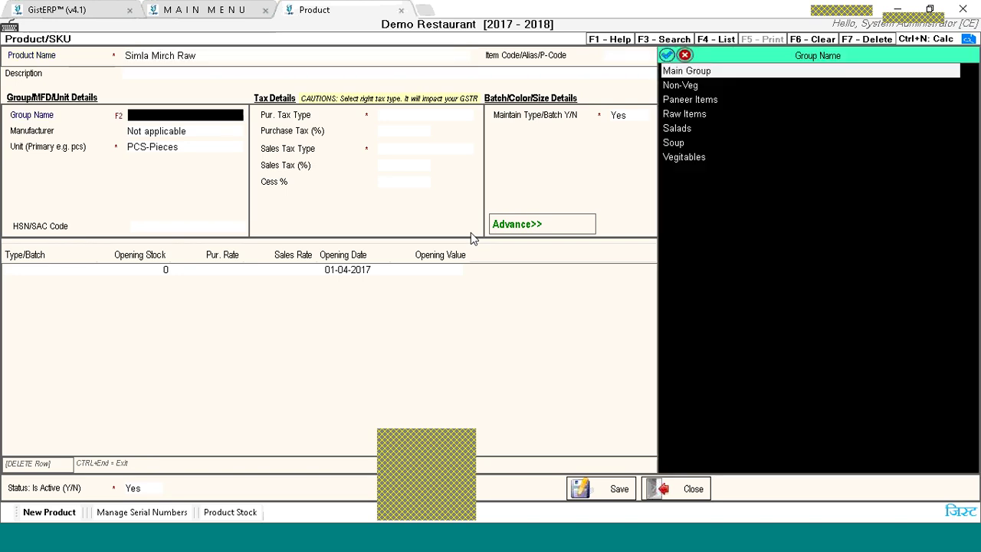
{"action": "key", "text": "Down"}
{"action": "key", "text": "Down"}
{"action": "key", "text": "Down"}
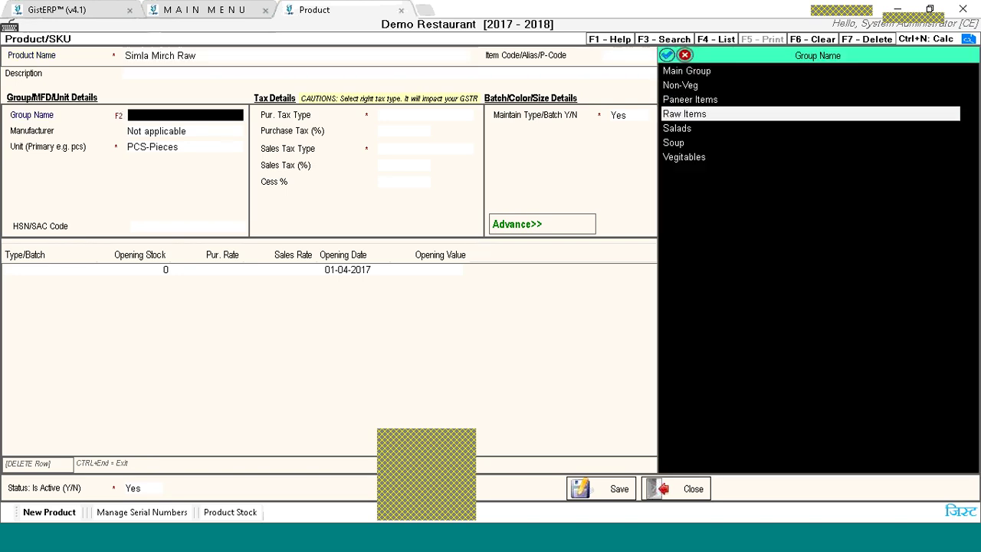
{"action": "key", "text": "Return"}
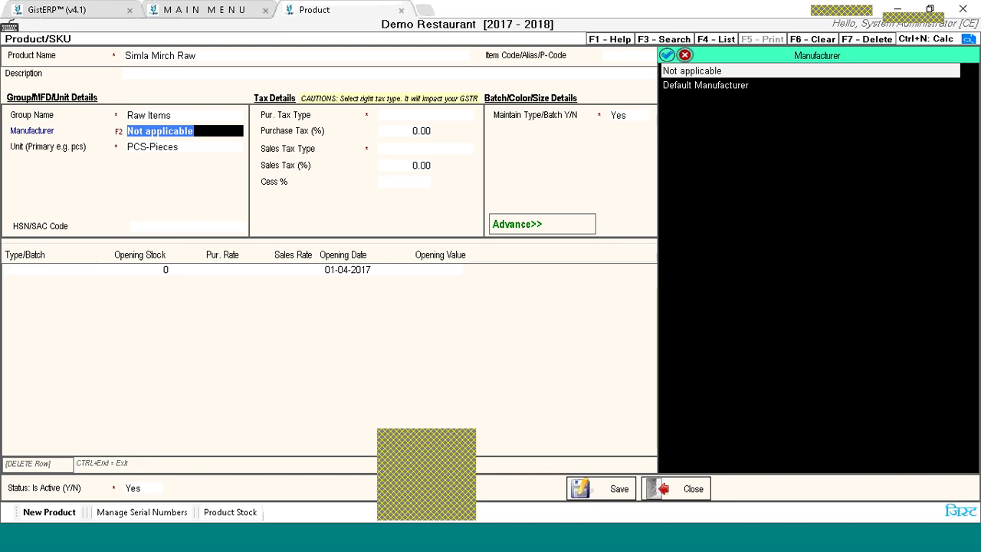
{"action": "key", "text": "Return"}
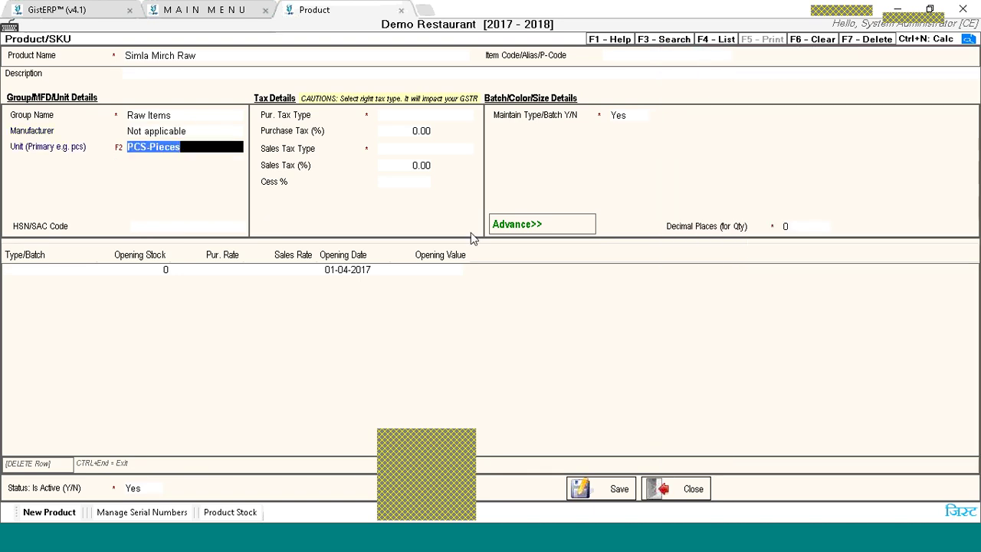
{"action": "type", "text": "k"}
{"action": "key", "text": "Return"}
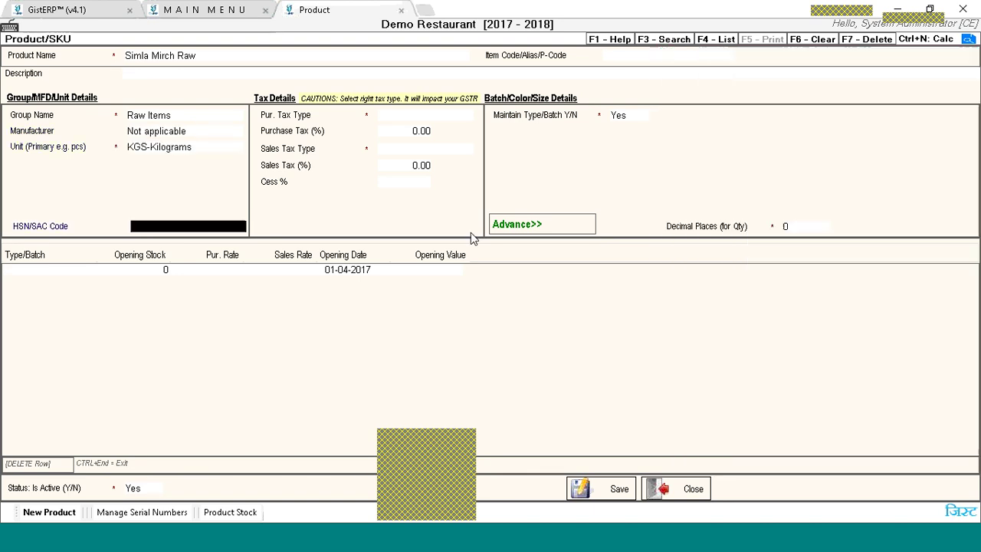
- Set Taxable 5% purchase and sales tax and turn off type/batch tracking
{"action": "key", "text": "Return"}
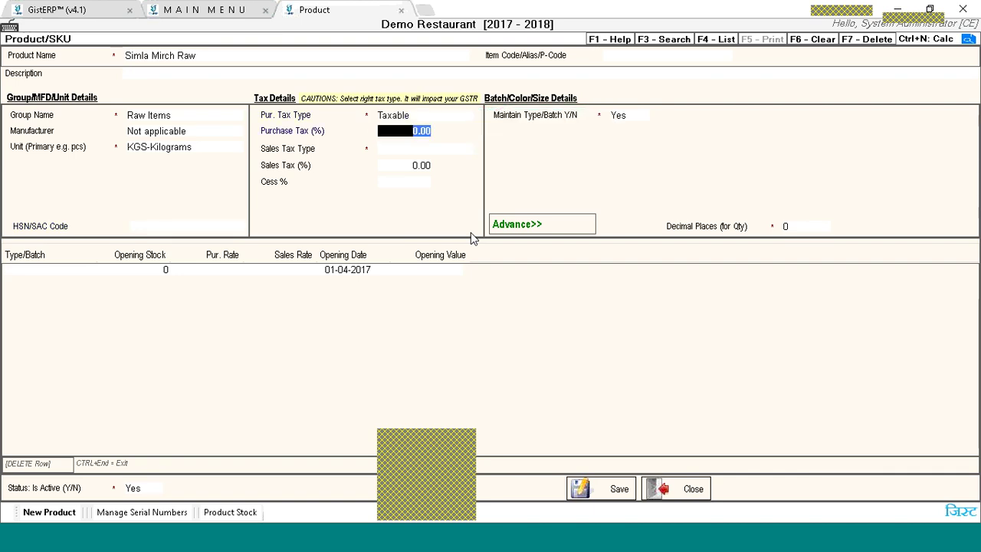
{"action": "type", "text": "5"}
{"action": "key", "text": "Return"}
{"action": "key", "text": "Return"}
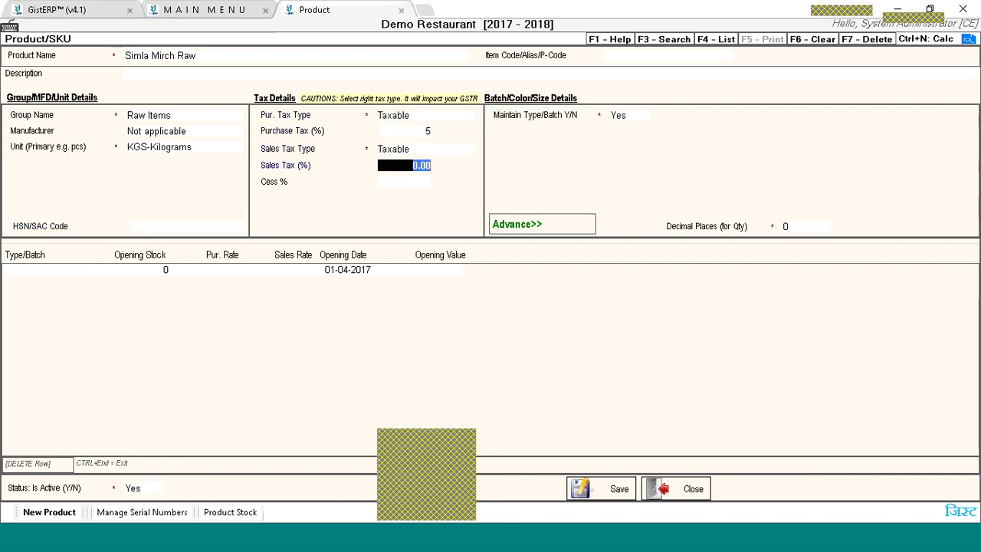
{"action": "type", "text": "5"}
{"action": "key", "text": "Return"}
{"action": "key", "text": "Return"}
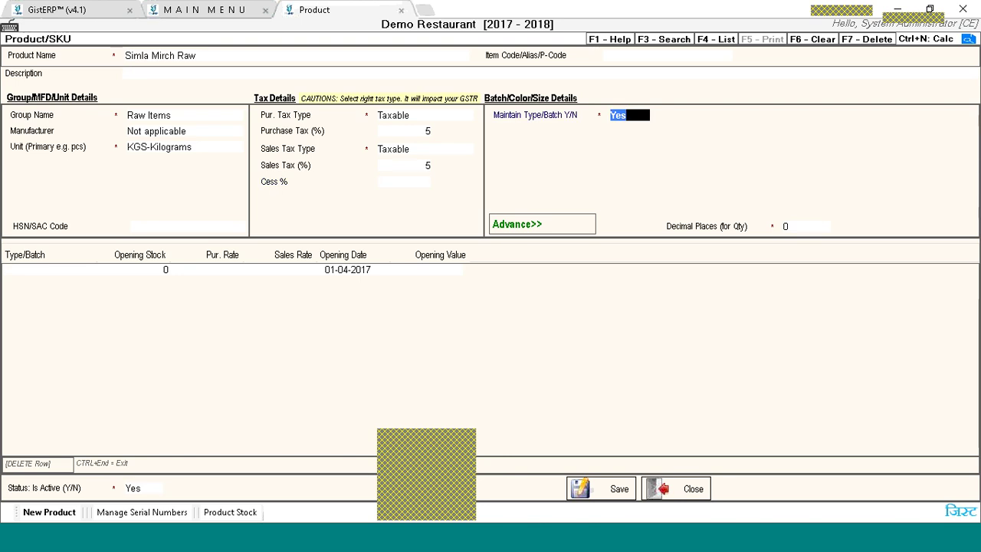
{"action": "type", "text": "n"}
{"action": "key", "text": "Return"}
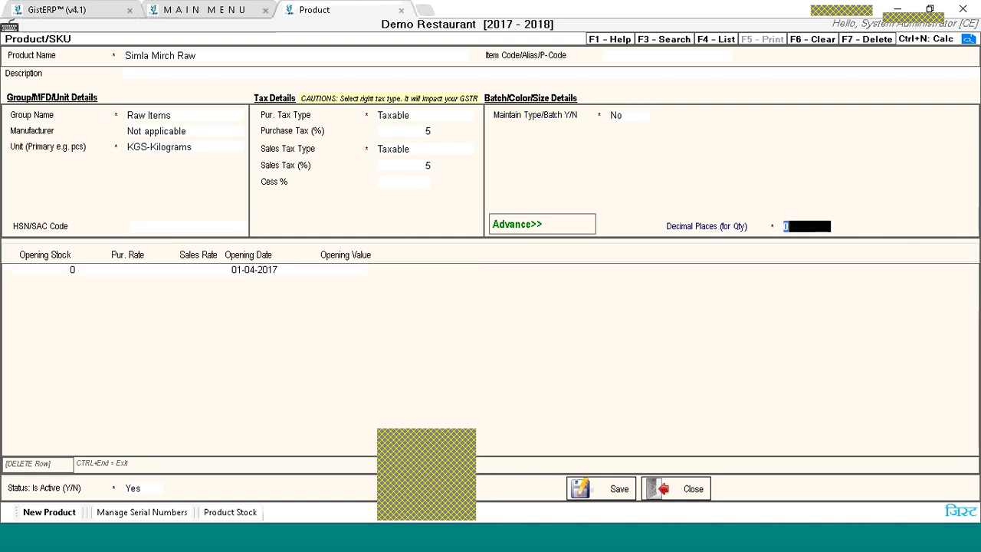
- In advanced options set Allow Sales to No and category Raw Material
{"action": "left_click", "coordinate": [502, 223]}
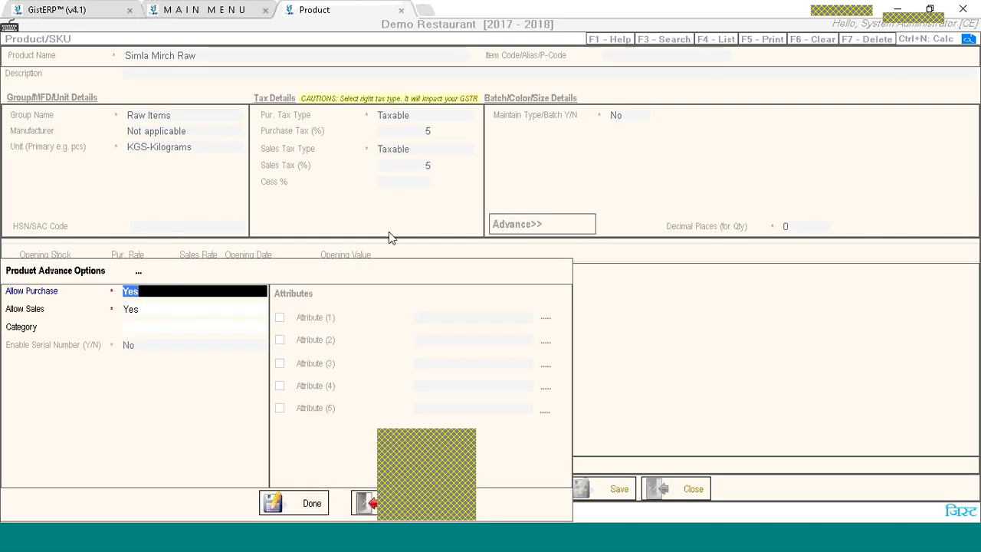
{"action": "key", "text": "Return"}
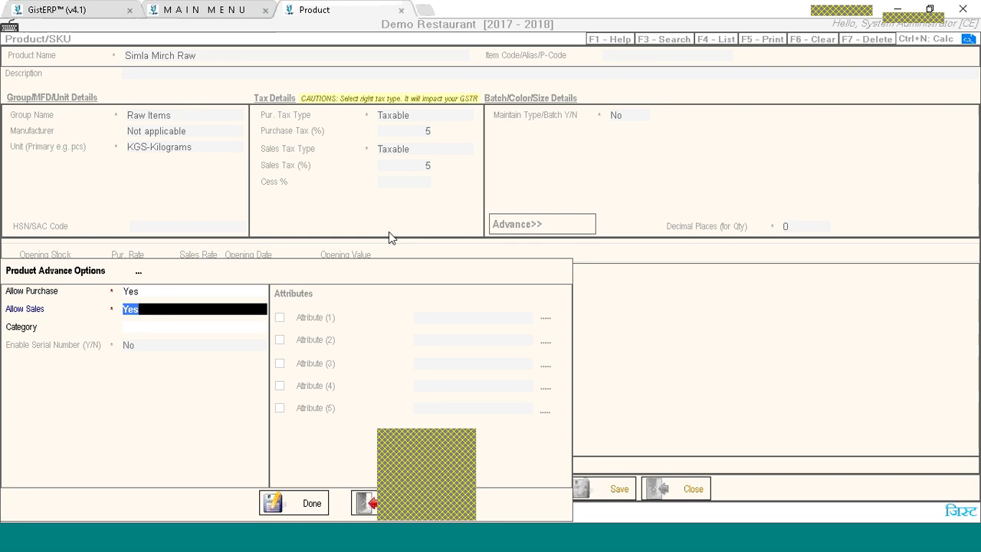
{"action": "type", "text": "n"}
{"action": "key", "text": "Return"}
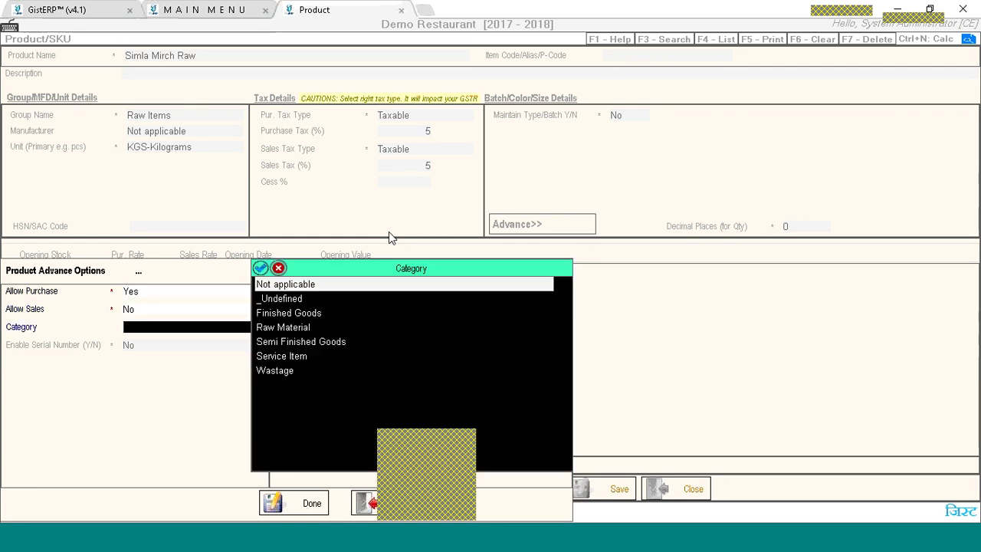
{"action": "key", "text": "Down"}
{"action": "key", "text": "Down"}
{"action": "key", "text": "Down"}
{"action": "key", "text": "Return"}
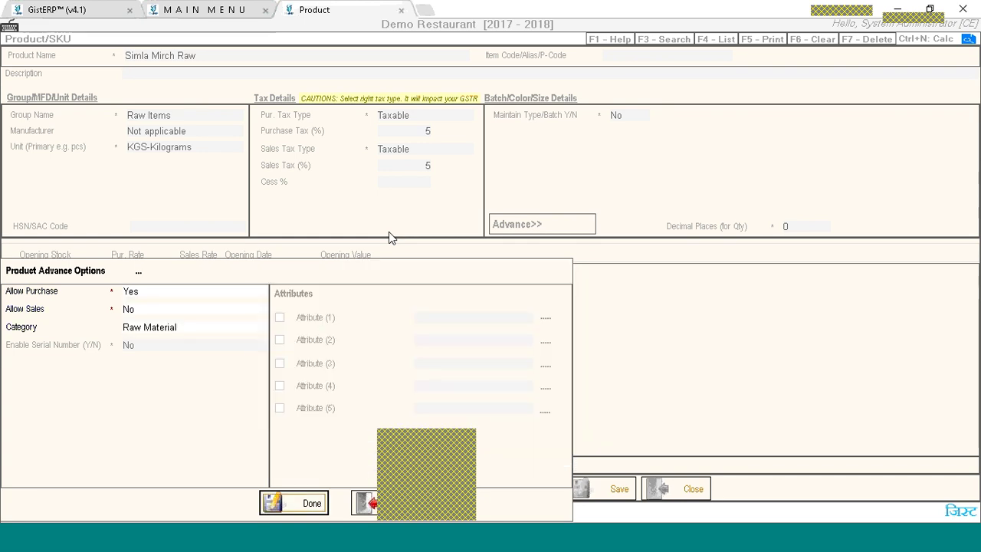
{"action": "key", "text": "Return"}
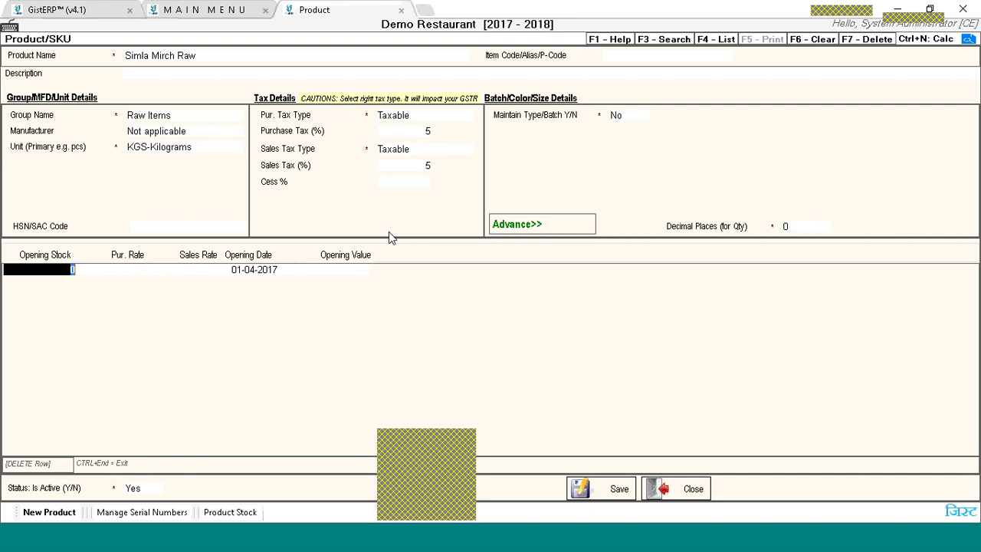
- Enter purchase rate 60 and sales rate 0 in the opening-stock row
{"action": "key", "text": "Return"}
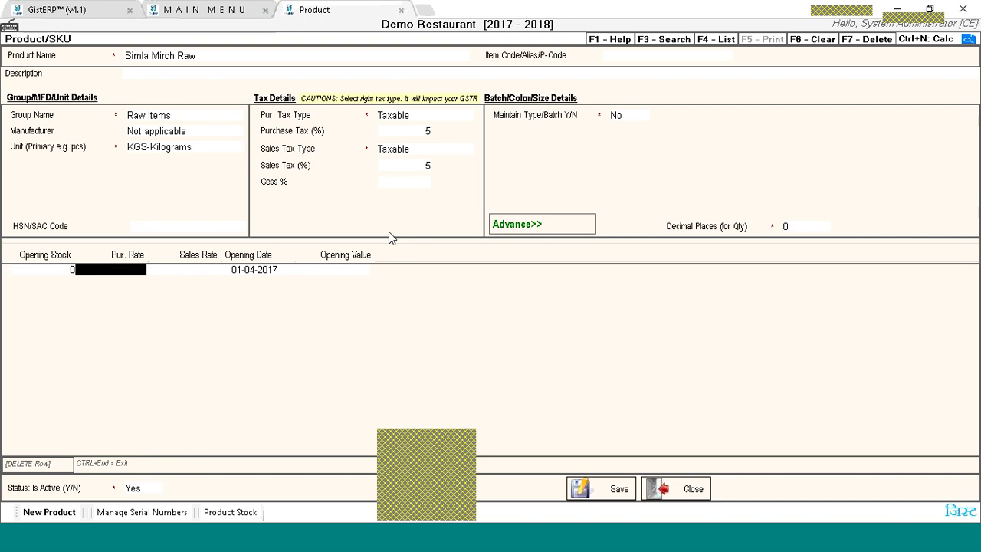
{"action": "type", "text": "60"}
{"action": "key", "text": "Return"}
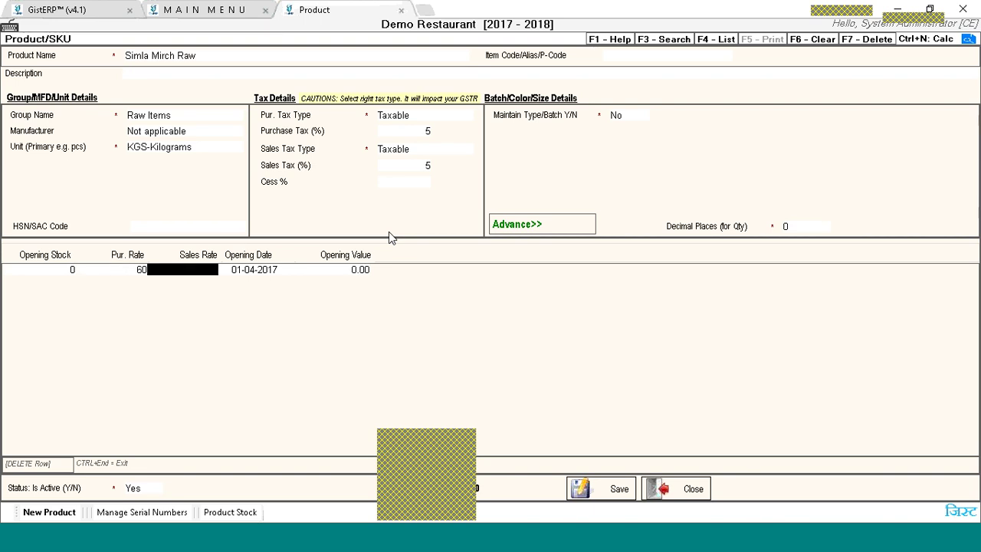
{"action": "type", "text": "0"}
{"action": "key", "text": "Return"}
{"action": "key", "text": "Return"}
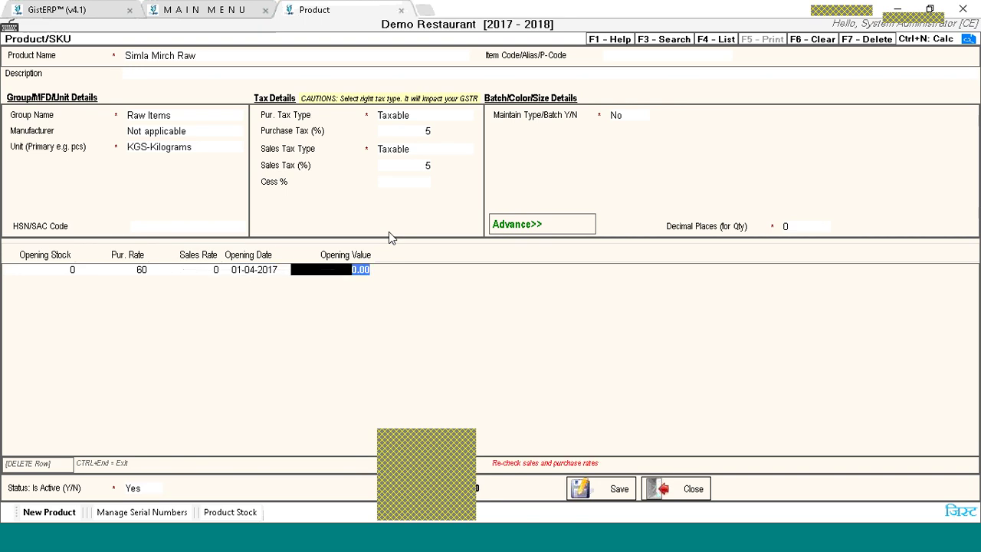
{"action": "key", "text": "Return"}
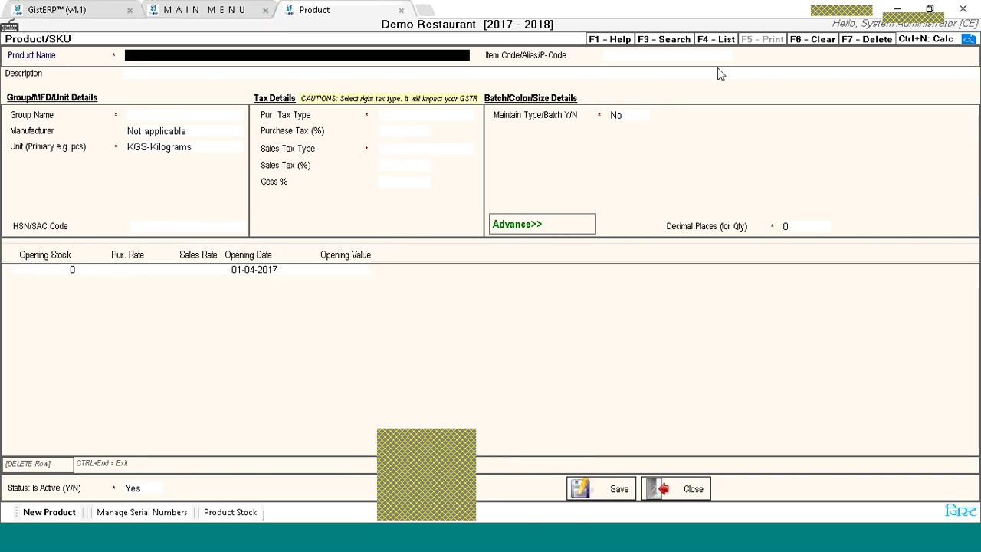
- Browse the product list, comparing the two Kadai Chicken entries, and open Shahi Paneer
{"action": "left_click", "coordinate": [716, 39]}
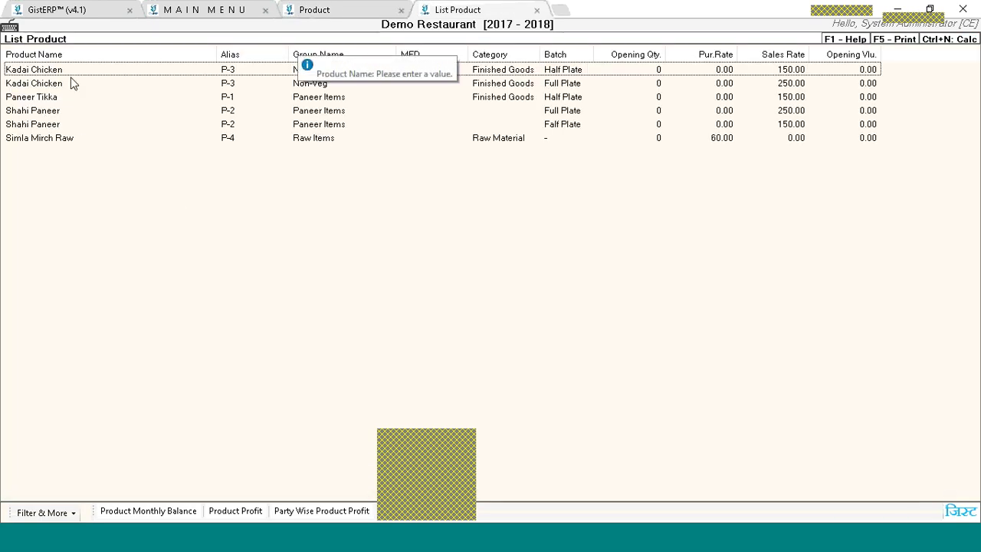
{"action": "left_click", "coordinate": [71, 83]}
{"action": "left_click", "coordinate": [103, 71]}
{"action": "key", "text": "Down"}
{"action": "key", "text": "Down"}
{"action": "key", "text": "Down"}
{"action": "key", "text": "Down"}
{"action": "key", "text": "Down"}
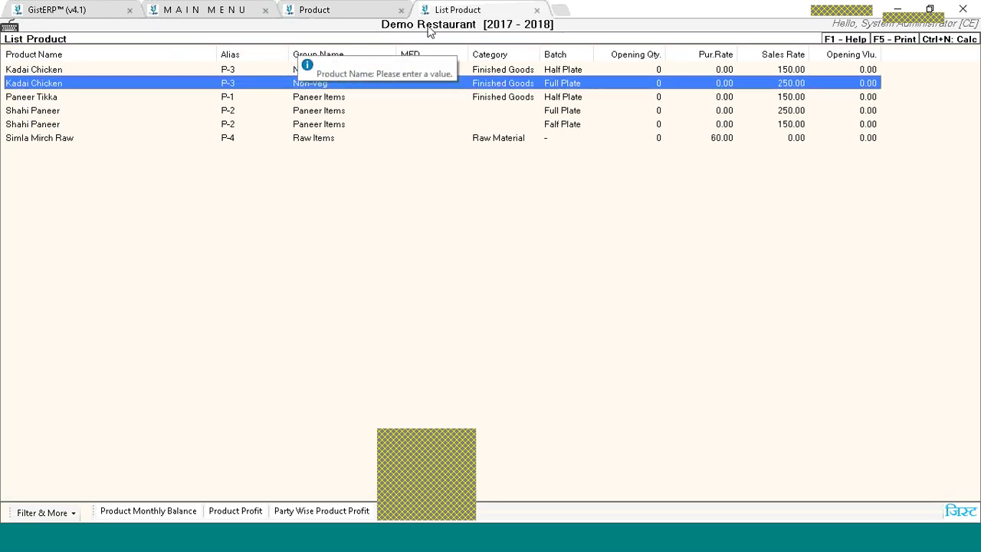
{"action": "key", "text": "Up"}
{"action": "key", "text": "Up"}
{"action": "key", "text": "Up"}
{"action": "key", "text": "Up"}
{"action": "key", "text": "Up"}
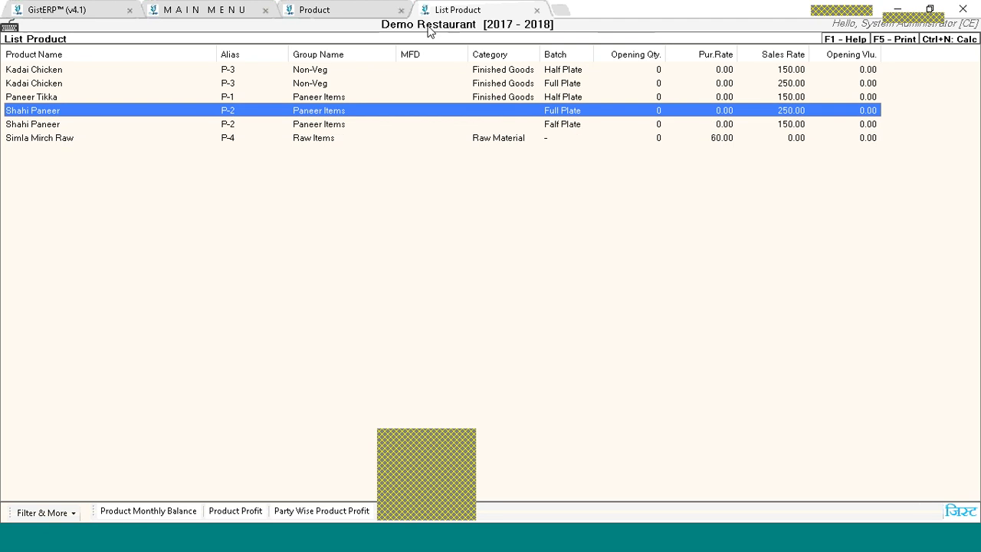
{"action": "key", "text": "Down"}
{"action": "key", "text": "Down"}
{"action": "key", "text": "Down"}
{"action": "key", "text": "Down"}
{"action": "key", "text": "Up"}
{"action": "key", "text": "Up"}
{"action": "key", "text": "Up"}
{"action": "key", "text": "Up"}
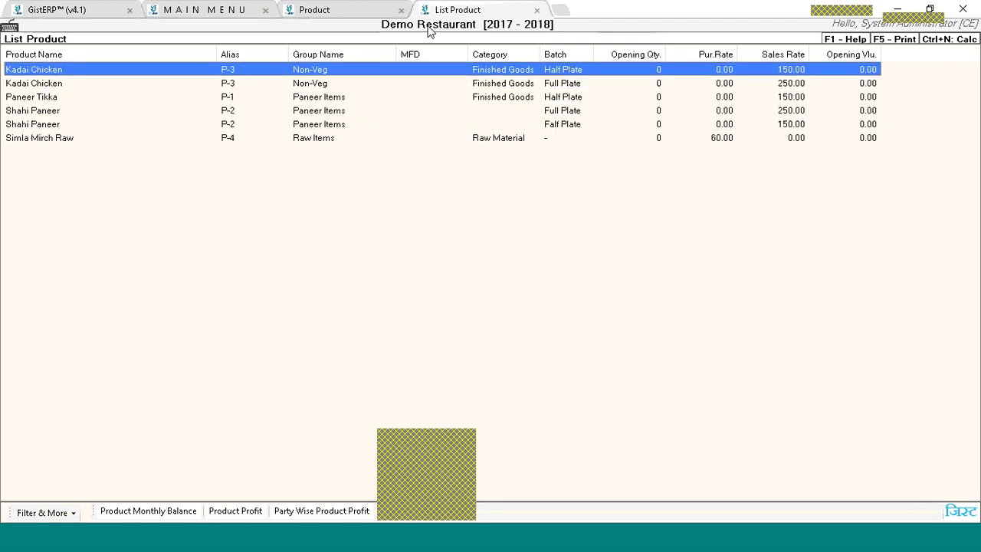
{"action": "key", "text": "Down"}
{"action": "key", "text": "Up"}
{"action": "key", "text": "Down"}
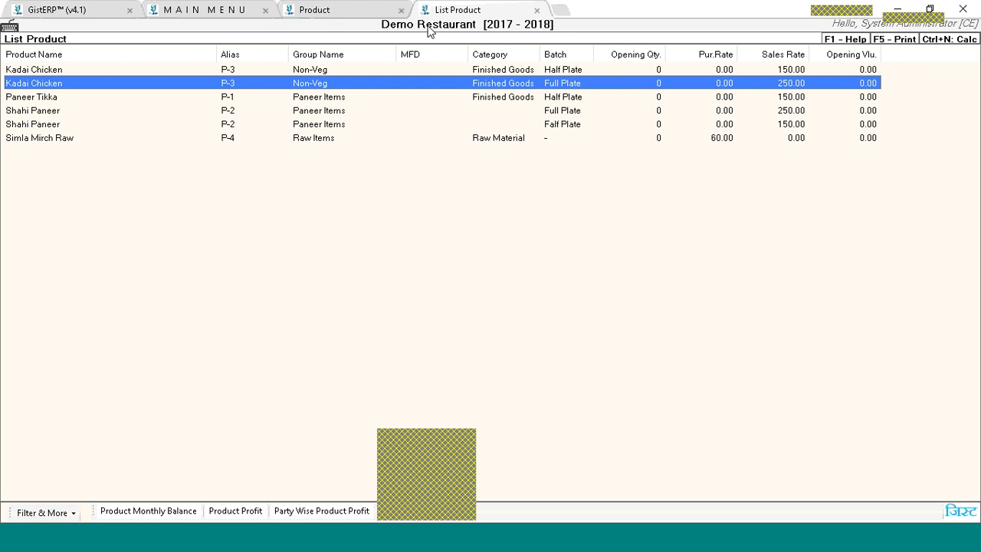
{"action": "key", "text": "Up"}
{"action": "key", "text": "Down"}
{"action": "key", "text": "Up"}
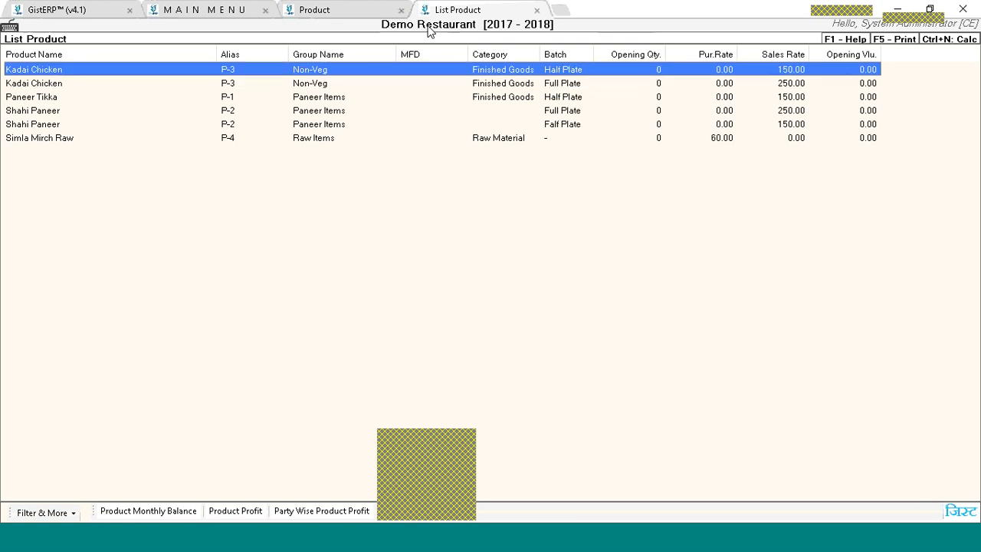
{"action": "key", "text": "Down"}
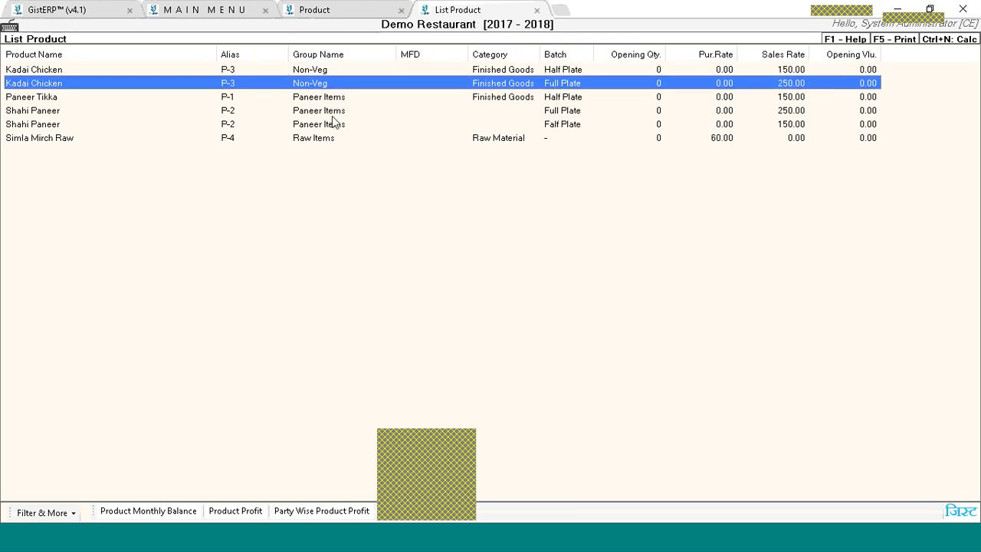
{"action": "key", "text": "Down"}
{"action": "key", "text": "Down"}
{"action": "key", "text": "Down"}
{"action": "key", "text": "Return"}
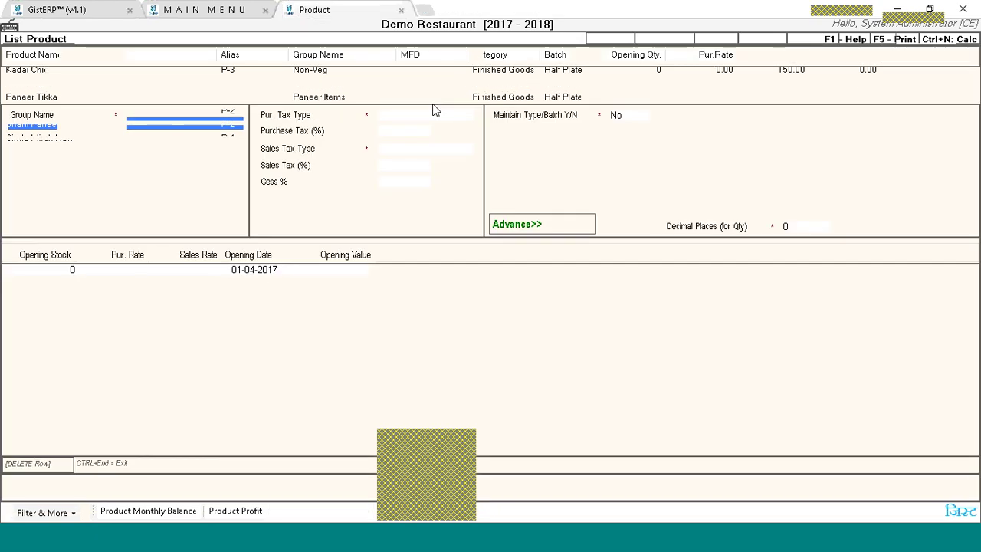
- Close the product screens, confirming Yes, and move to supplier accounts in the masters list
{"action": "key", "text": "Escape"}
{"action": "key", "text": "y"}
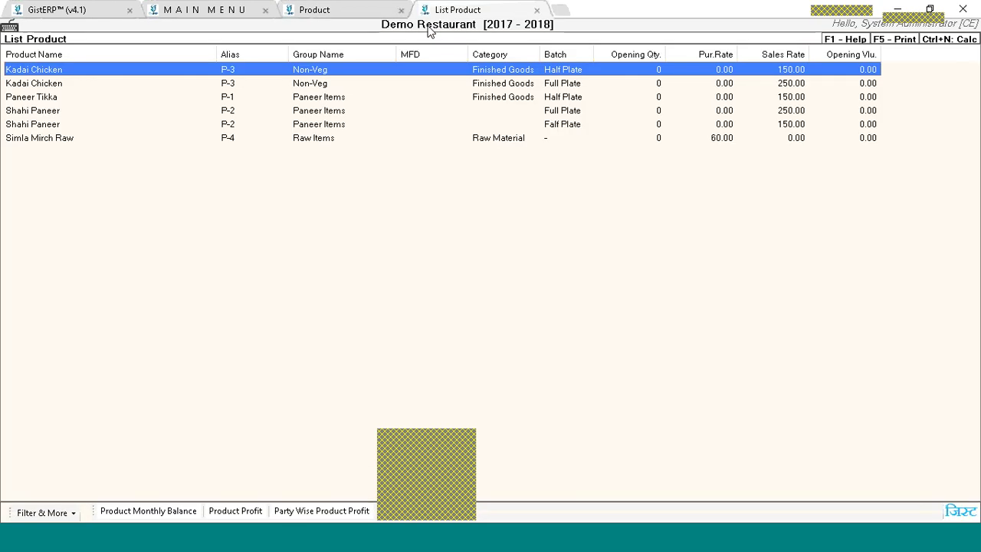
{"action": "key", "text": "Escape"}
{"action": "key", "text": "Down"}
{"action": "key", "text": "Down"}
{"action": "key", "text": "Down"}
{"action": "key", "text": "Down"}
{"action": "key", "text": "Down"}
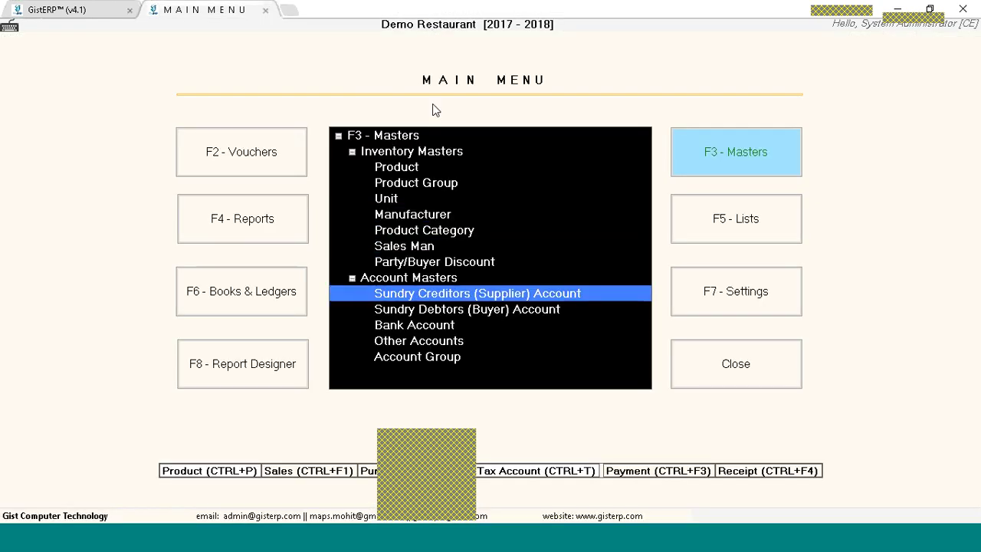
- Start a supplier account with its name, Sundry Creditors for Goods group, zero balance and 'Sample Address'
{"action": "key", "text": "Return"}
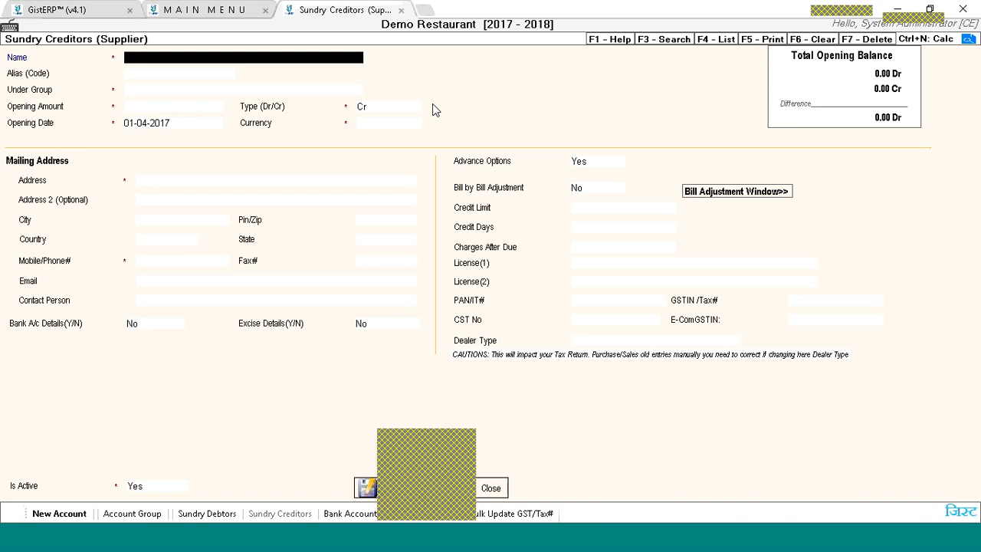
{"action": "type", "text": "Mohan"}
{"action": "key", "text": "Return"}
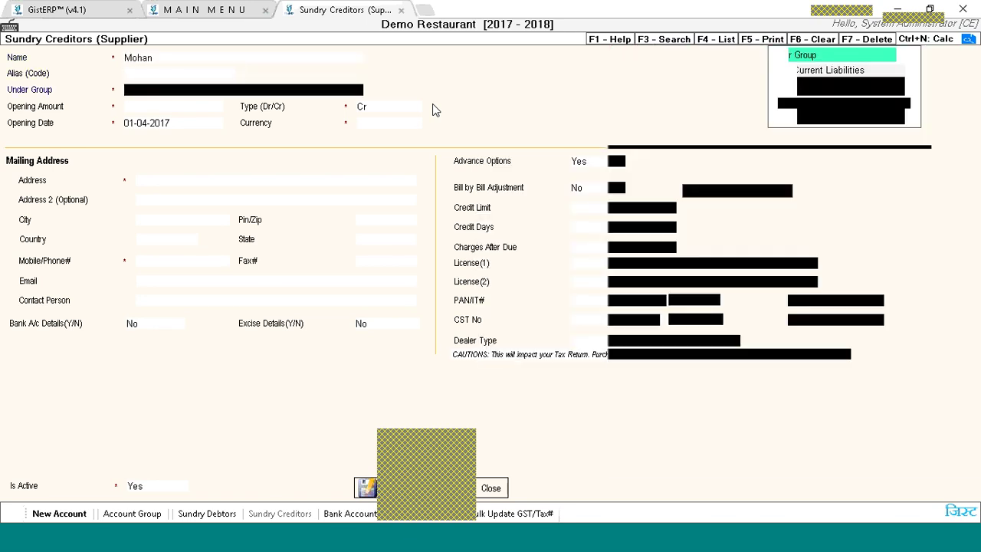
{"action": "key", "text": "Return"}
{"action": "key", "text": "Return"}
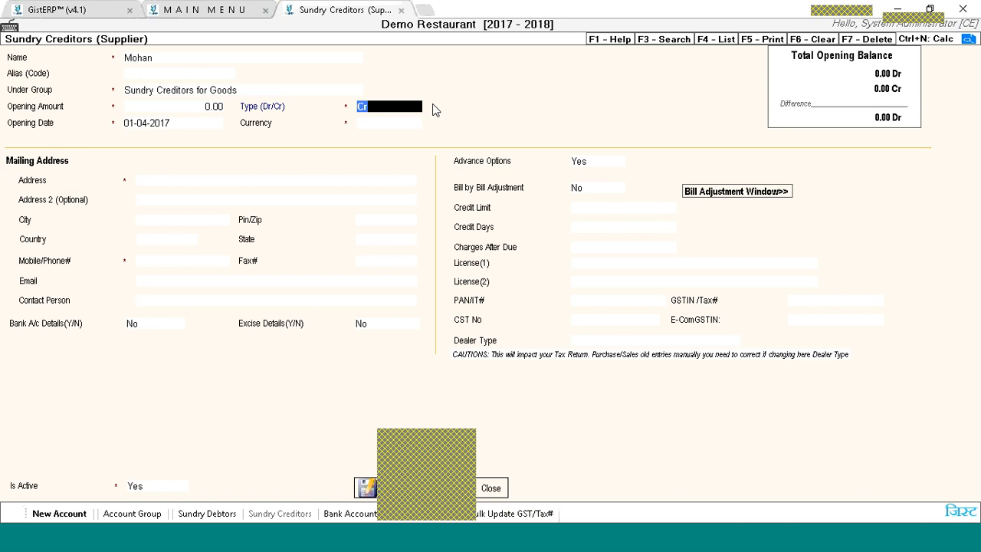
{"action": "key", "text": "Return"}
{"action": "key", "text": "Return"}
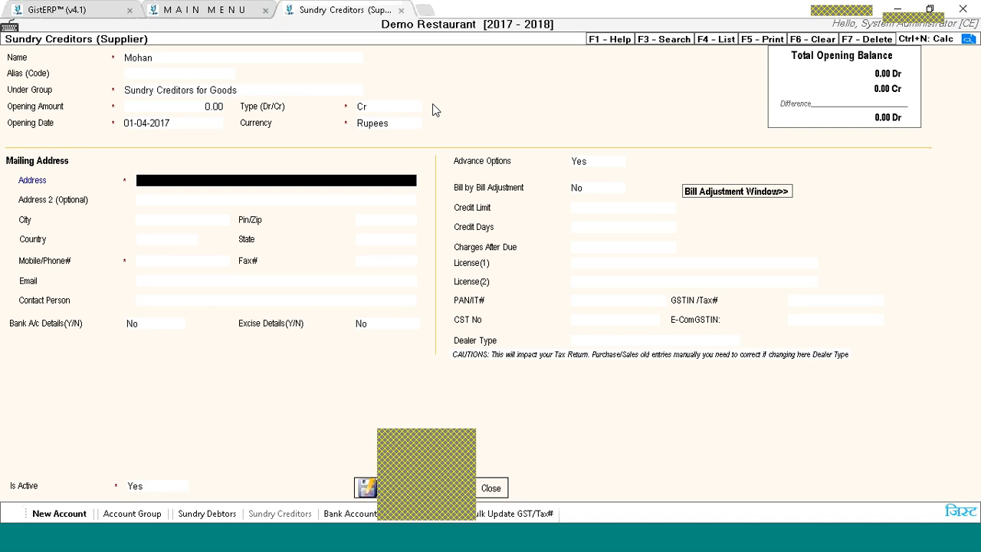
{"action": "type", "text": "Sample Address"}
{"action": "key", "text": "Return"}
{"action": "key", "text": "Return"}
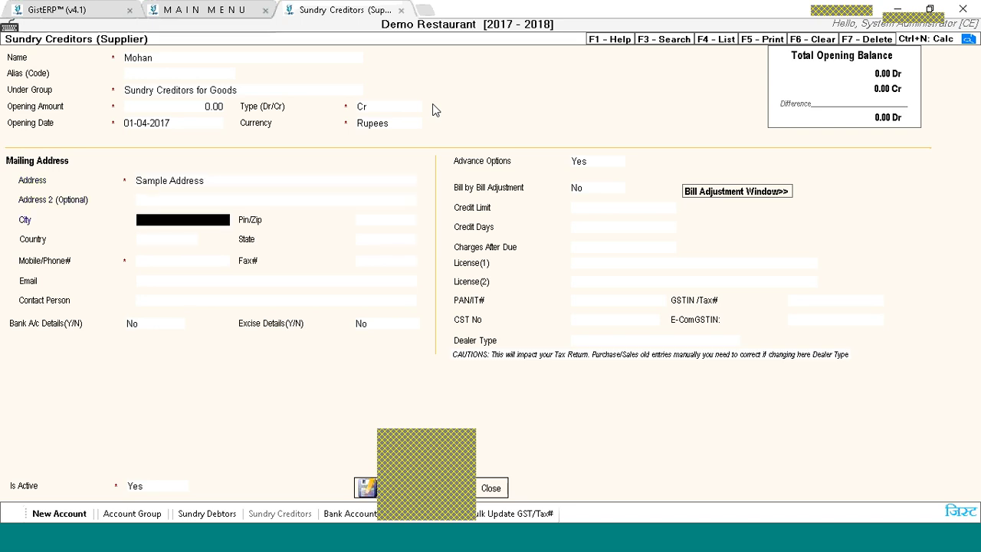
{"action": "key", "text": "Return"}
{"action": "key", "text": "Return"}
{"action": "key", "text": "Return"}
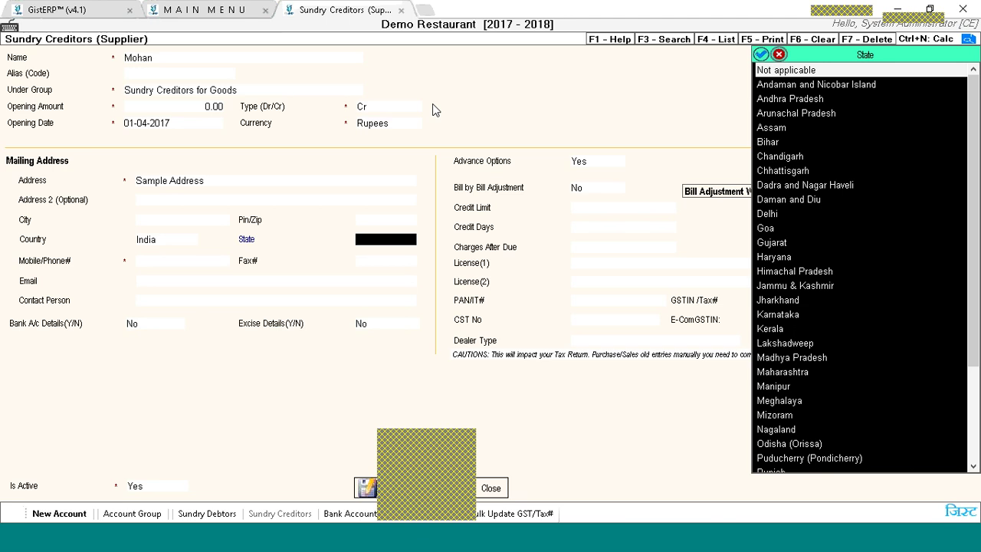
- Set the supplier's state to Delhi and pass over the credit and licence fields
{"action": "type", "text": "Del"}
{"action": "key", "text": "Return"}
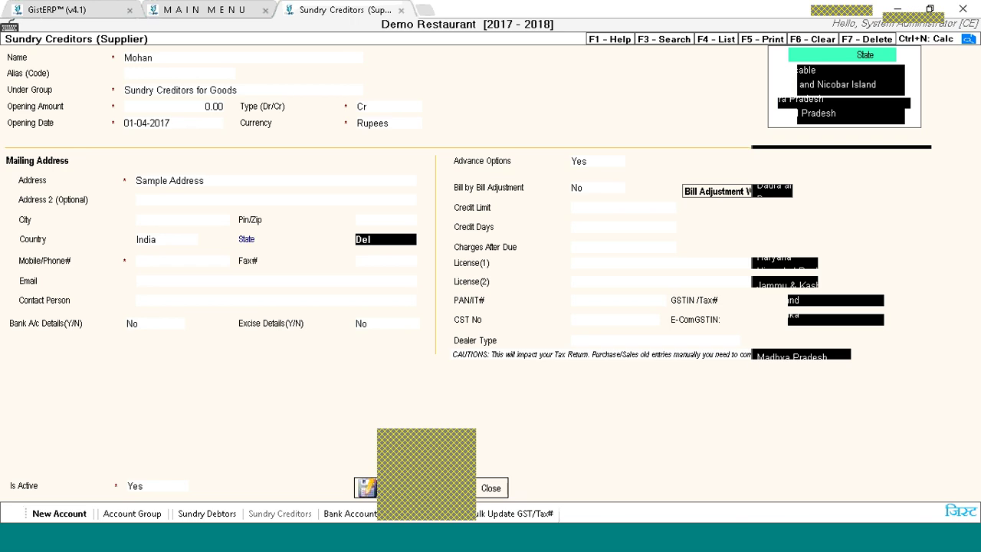
{"action": "type", "text": "0"}
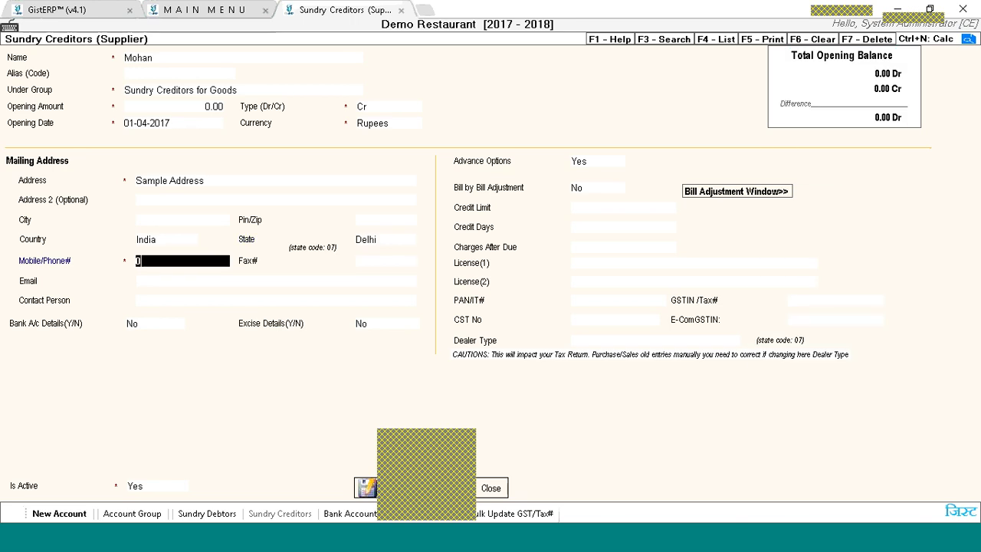
{"action": "key", "text": "Return"}
{"action": "key", "text": "Return"}
{"action": "key", "text": "Return"}
{"action": "key", "text": "Return"}
{"action": "key", "text": "Return"}
{"action": "key", "text": "Return"}
{"action": "key", "text": "Return"}
{"action": "key", "text": "Return"}
{"action": "key", "text": "Return"}
{"action": "key", "text": "Return"}
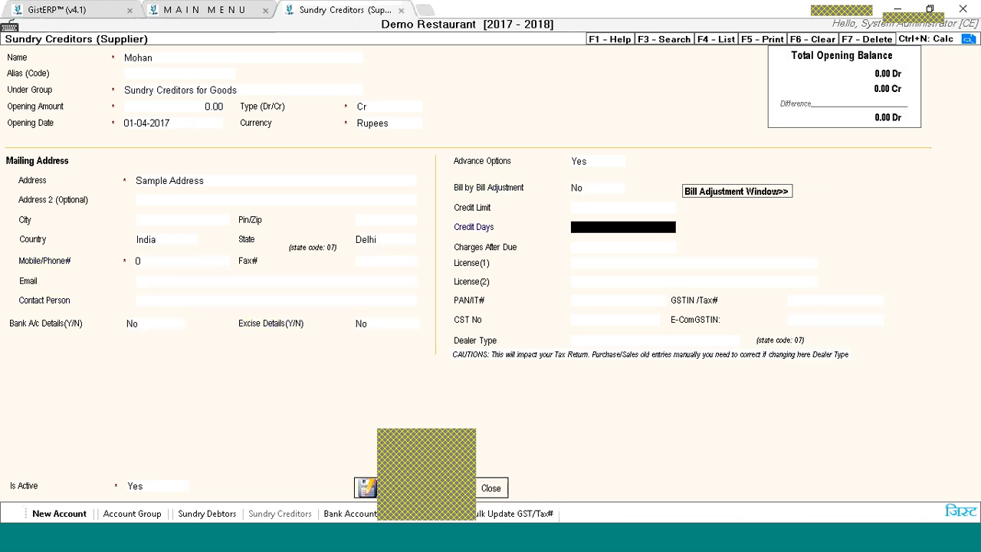
{"action": "key", "text": "Return"}
{"action": "key", "text": "Return"}
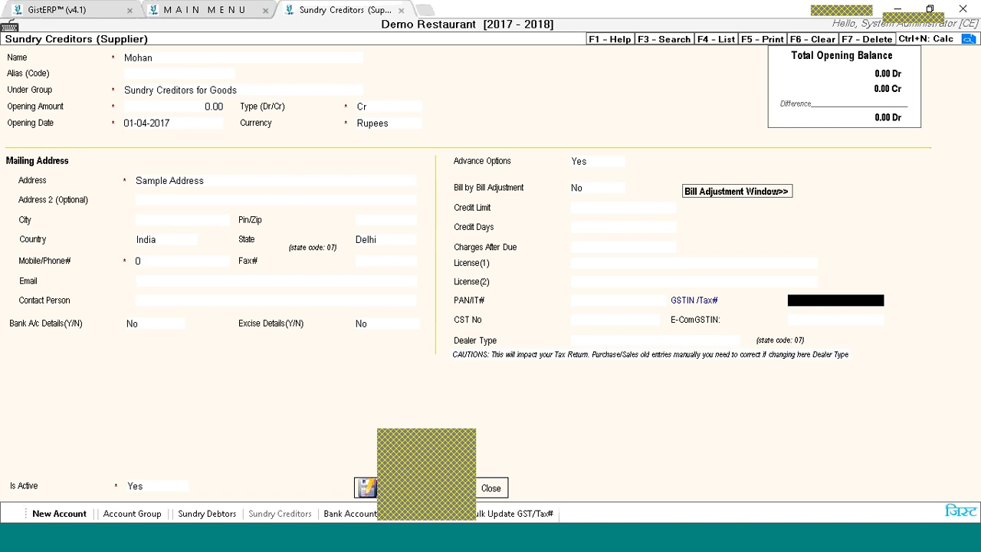
{"action": "key", "text": "Return"}
{"action": "key", "text": "Return"}
{"action": "key", "text": "Return"}
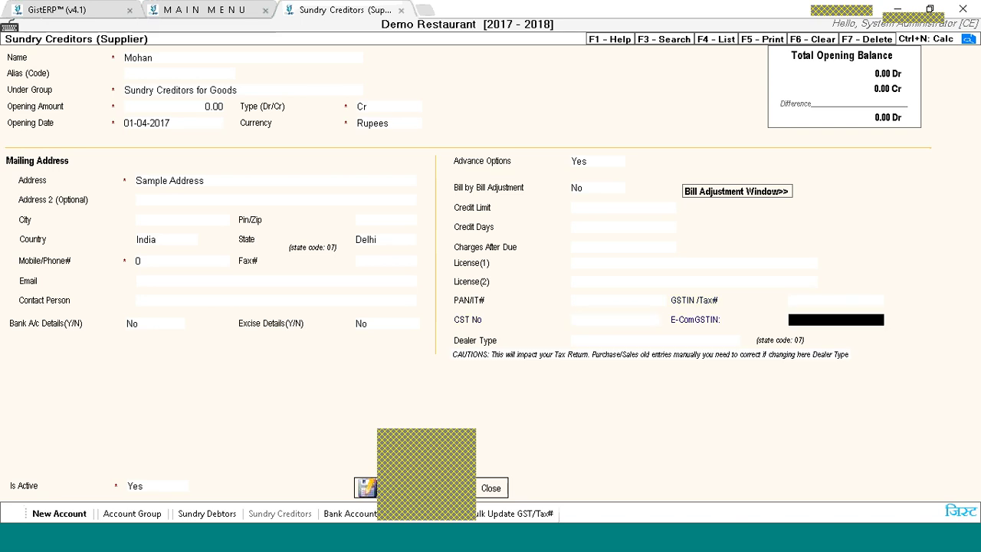
- Make the dealer type Unregistered Dealer, save the supplier, and close the form
{"action": "key", "text": "Down"}
{"action": "key", "text": "Down"}
{"action": "key", "text": "Down"}
{"action": "key", "text": "Down"}
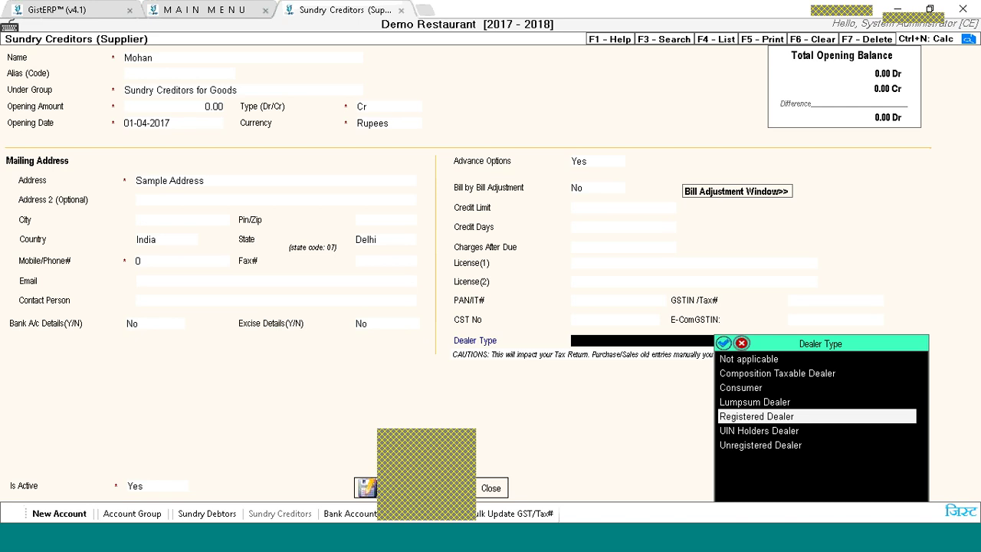
{"action": "key", "text": "Down"}
{"action": "key", "text": "Down"}
{"action": "key", "text": "Up"}
{"action": "key", "text": "Up"}
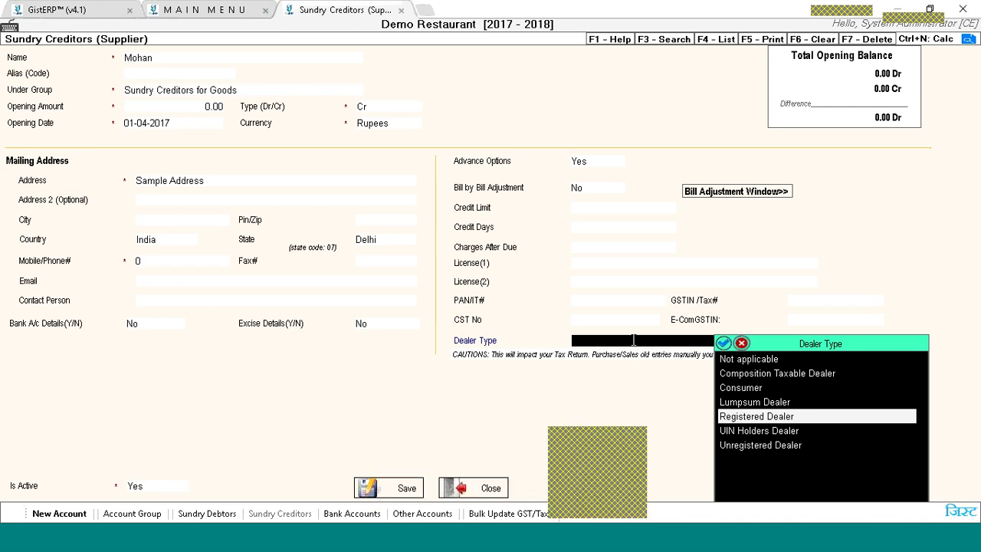
{"action": "key", "text": "Return"}
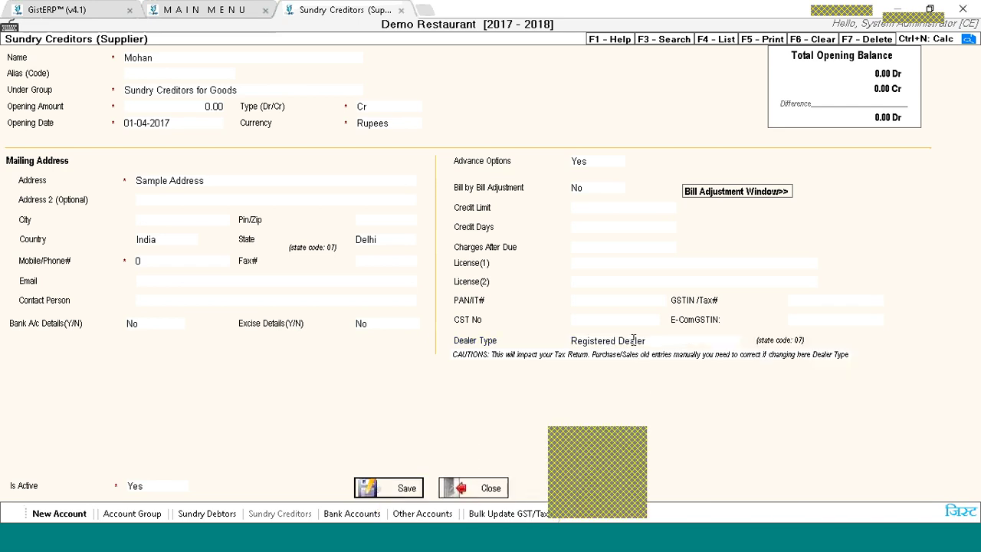
{"action": "left_click", "coordinate": [812, 300]}
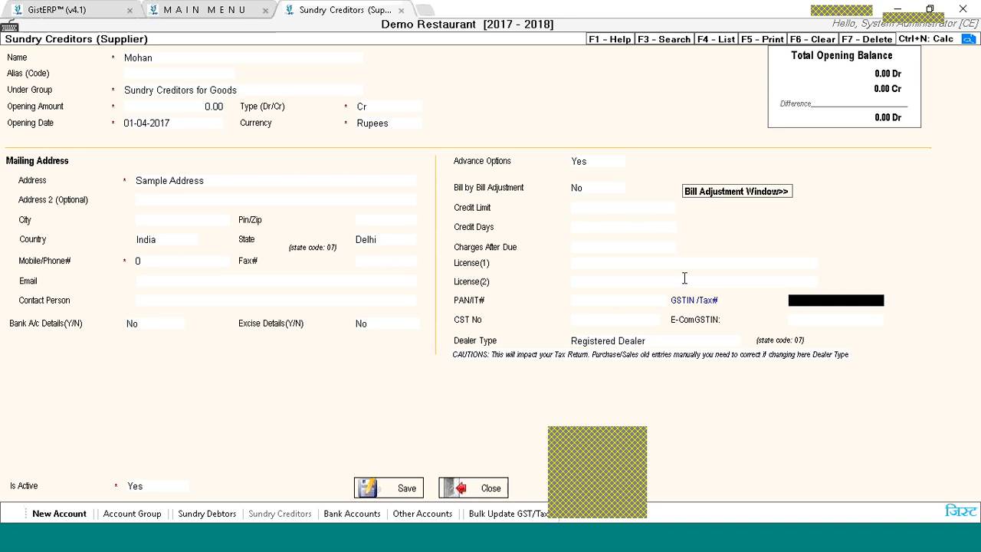
{"action": "key", "text": "Return"}
{"action": "key", "text": "Return"}
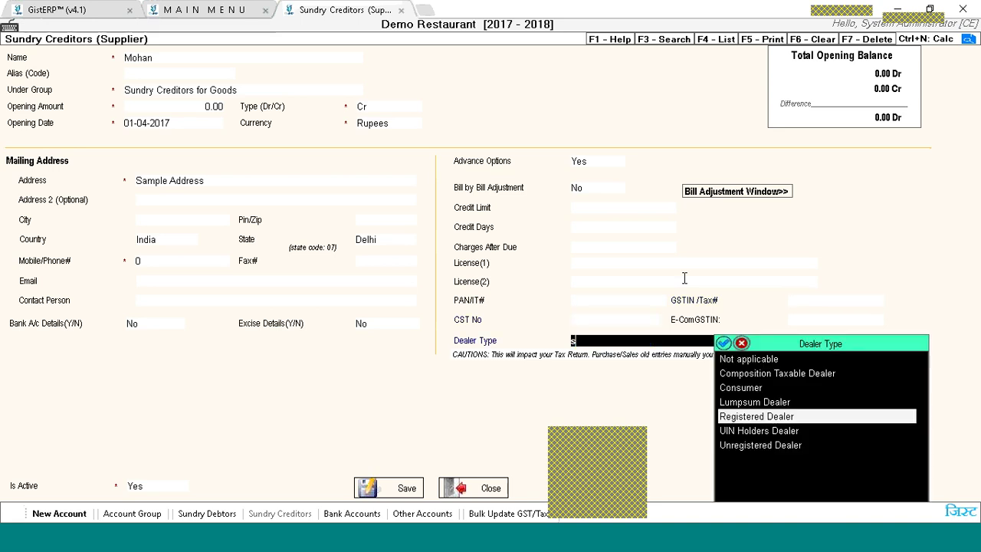
{"action": "type", "text": "s"}
{"action": "key", "text": "Down"}
{"action": "key", "text": "End"}
{"action": "key", "text": "Return"}
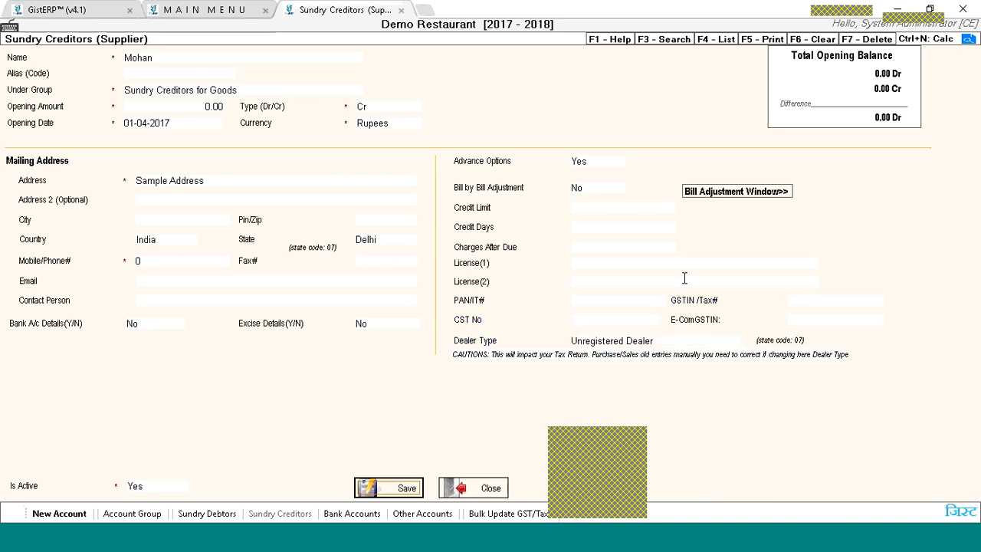
{"action": "key", "text": "Return"}
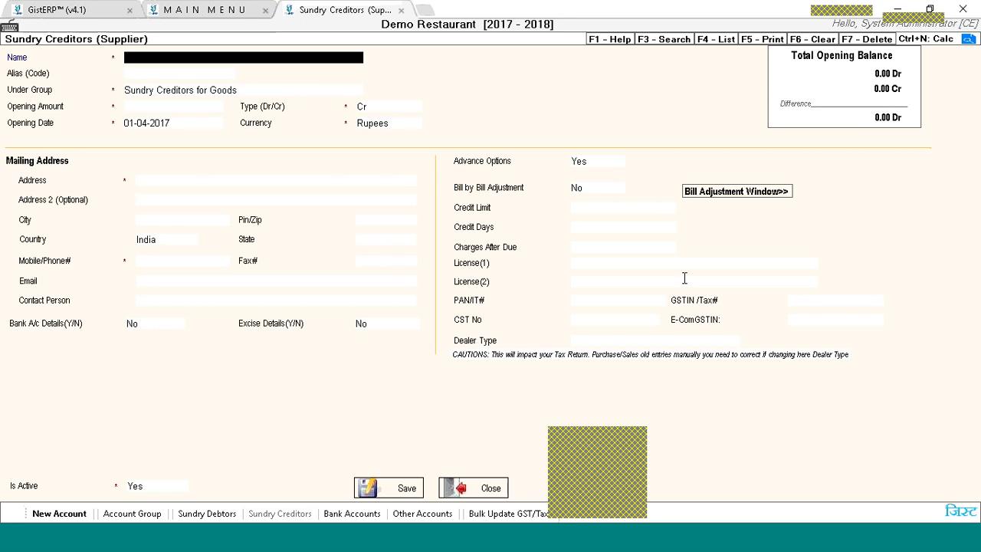
{"action": "key", "text": "Escape"}
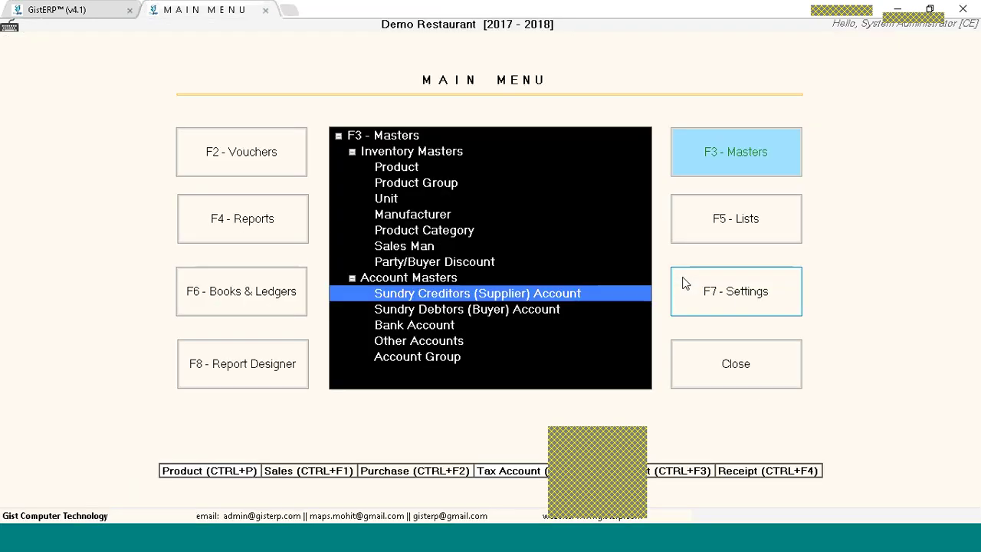
- Open a new Purchase voucher dated 01-01-2018 with invoice reference Pin001
{"action": "left_click", "coordinate": [475, 153]}
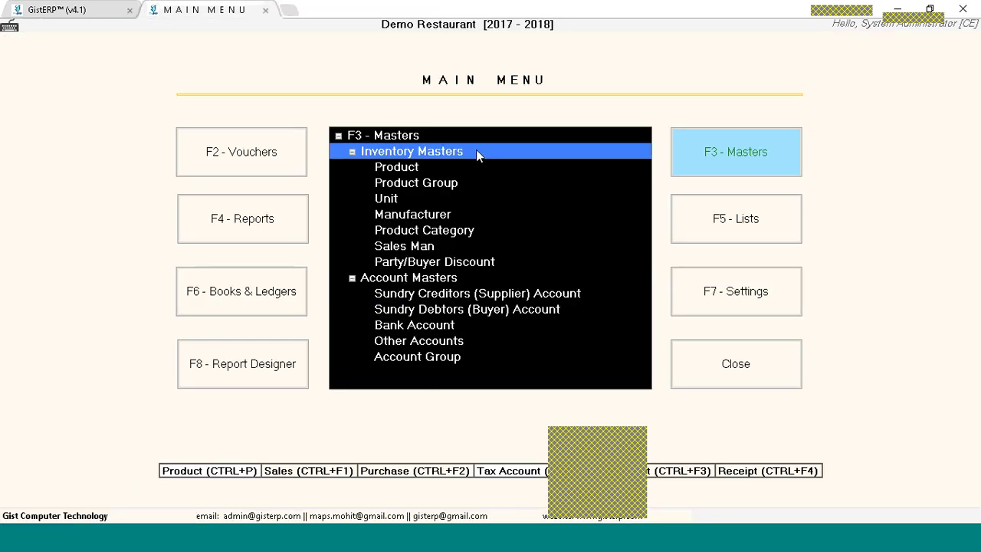
{"action": "left_click", "coordinate": [290, 152]}
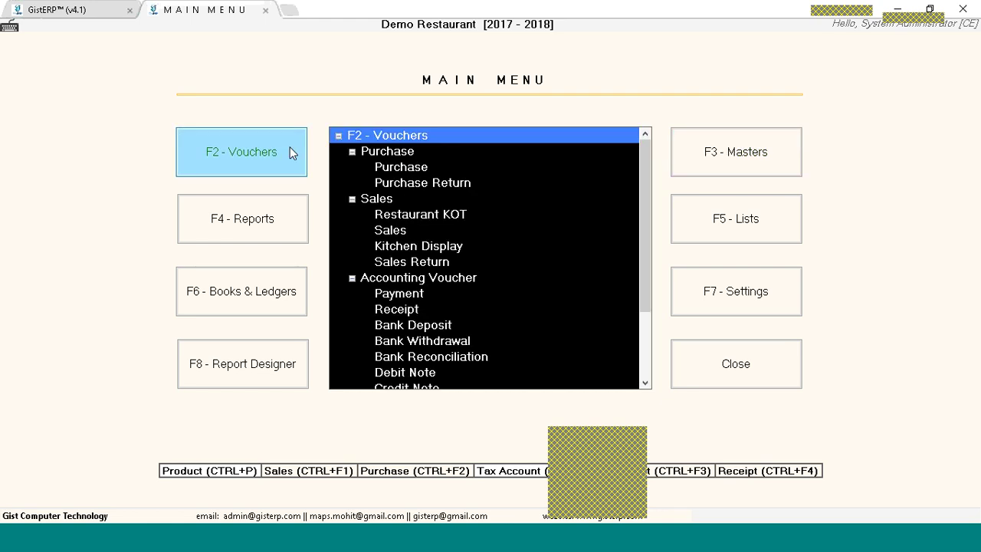
{"action": "double_click", "coordinate": [423, 167]}
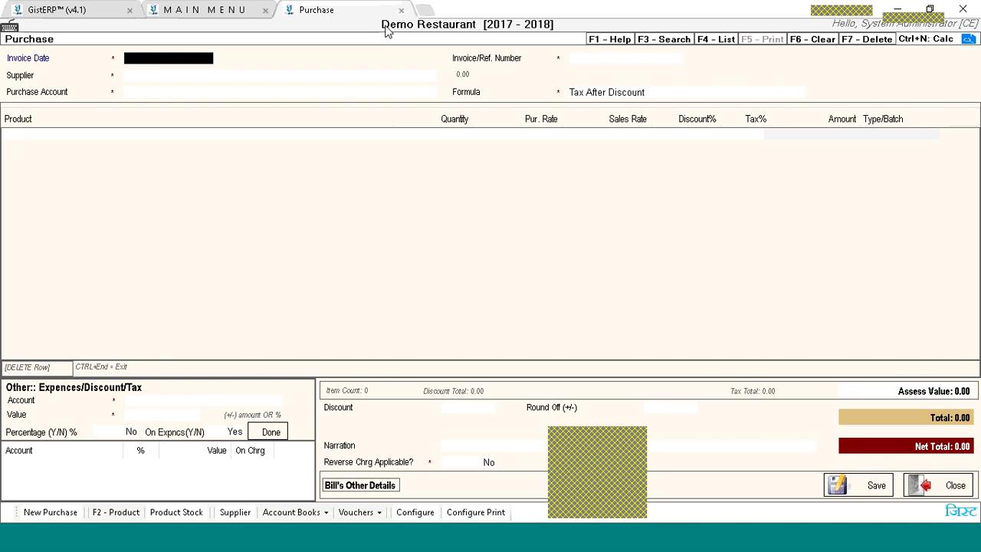
{"action": "type", "text": "01-01-2018"}
{"action": "key", "text": "Return"}
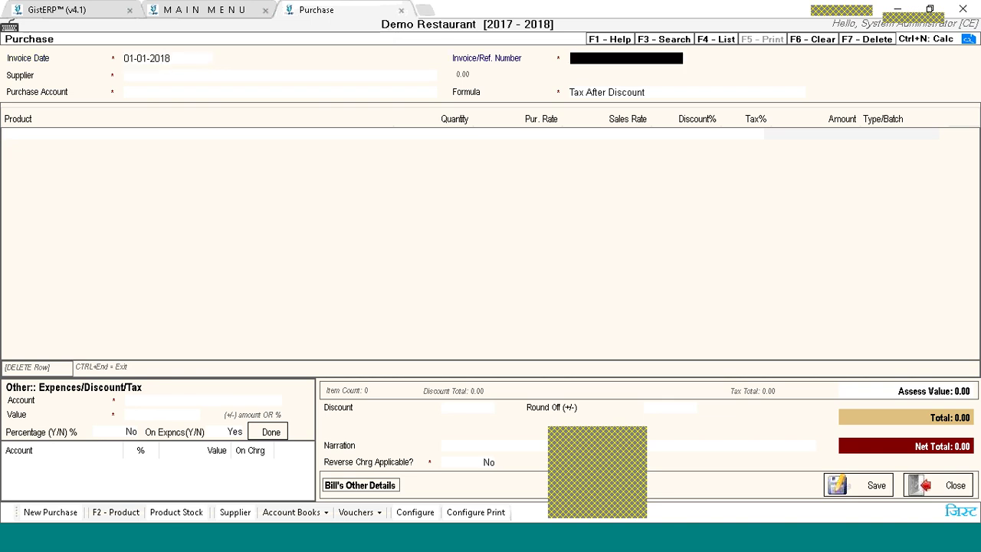
{"action": "type", "text": "Pin"}
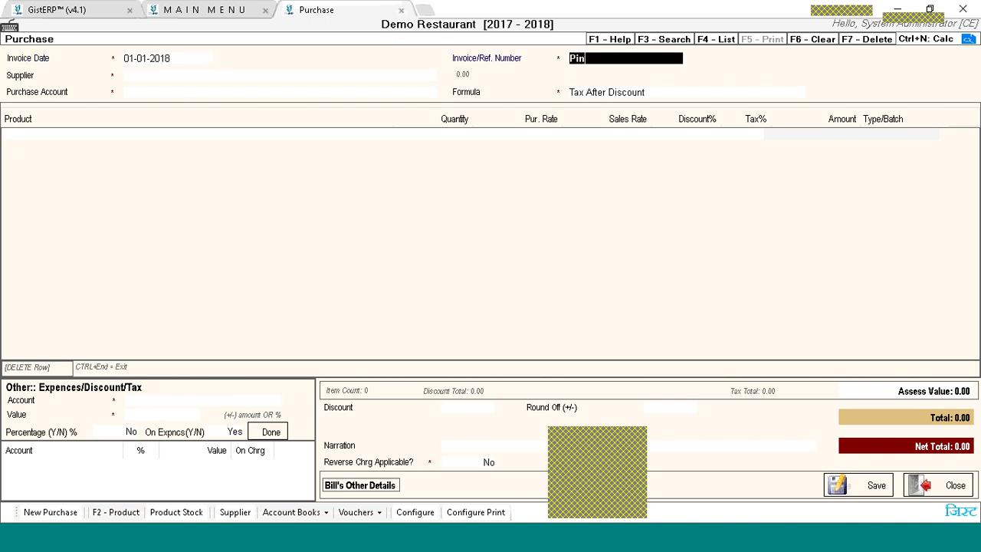
{"action": "type", "text": "001"}
{"action": "key", "text": "Return"}
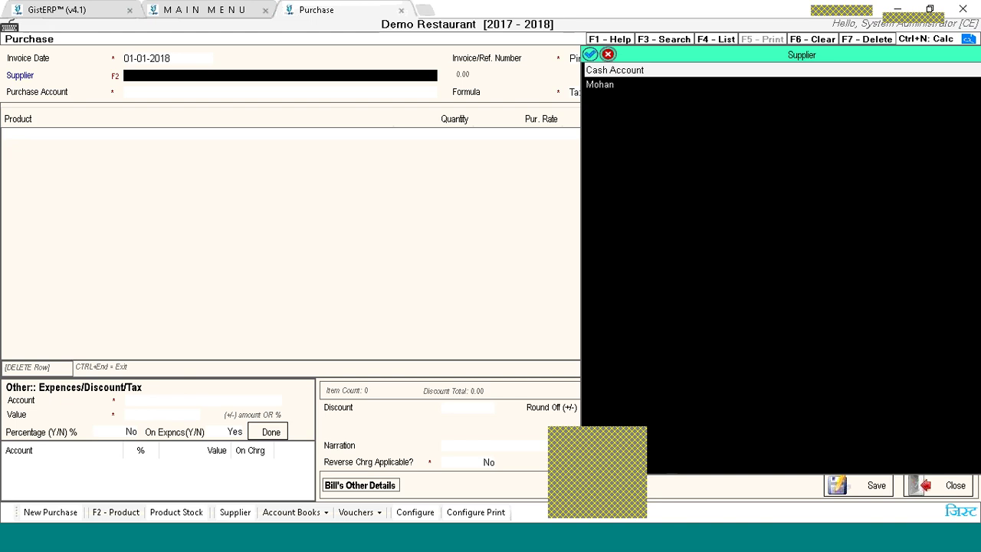
- Select the new supplier and accept its address details, with Purchase as the account
{"action": "key", "text": "Down"}
{"action": "key", "text": "Return"}
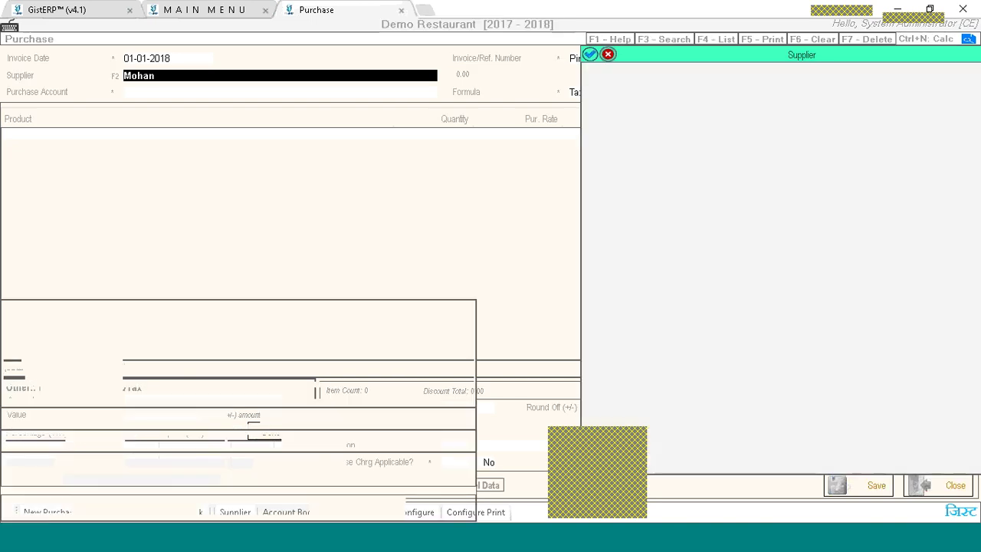
{"action": "key", "text": "Return"}
{"action": "key", "text": "Return"}
{"action": "key", "text": "Return"}
{"action": "key", "text": "Return"}
{"action": "key", "text": "Return"}
{"action": "key", "text": "Return"}
{"action": "key", "text": "Return"}
{"action": "key", "text": "Return"}
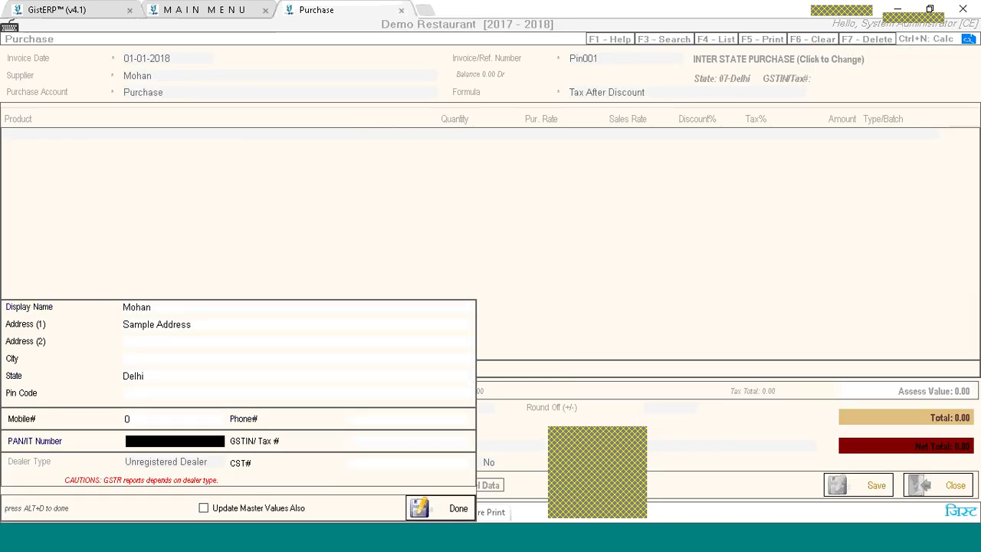
{"action": "key", "text": "Return"}
{"action": "key", "text": "Return"}
{"action": "key", "text": "Return"}
{"action": "key", "text": "Return"}
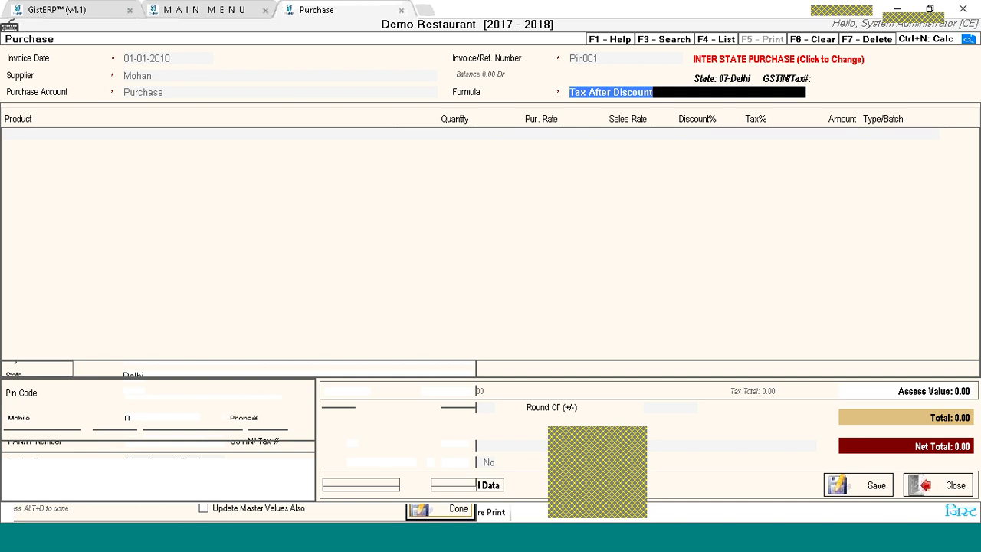
{"action": "key", "text": "Return"}
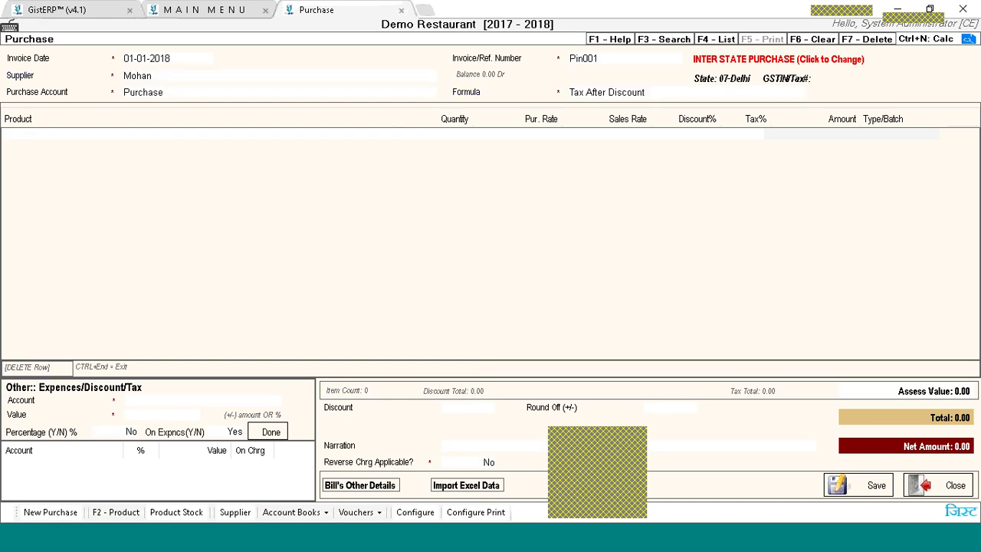
- Dismiss the product list after typing S and close the Purchase voucher unsaved
{"action": "type", "text": "S"}
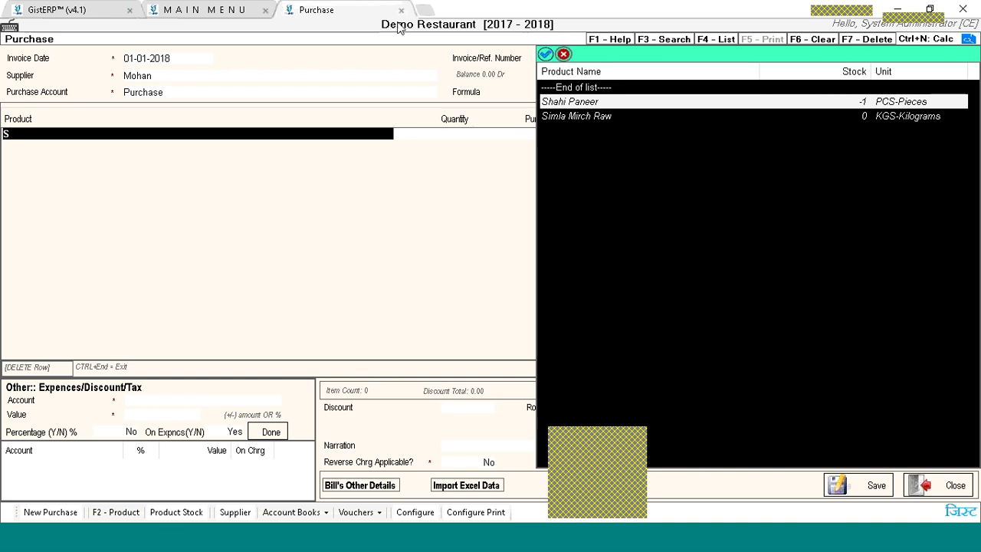
{"action": "key", "text": "Escape"}
{"action": "key", "text": "Escape"}
{"action": "key", "text": "Return"}
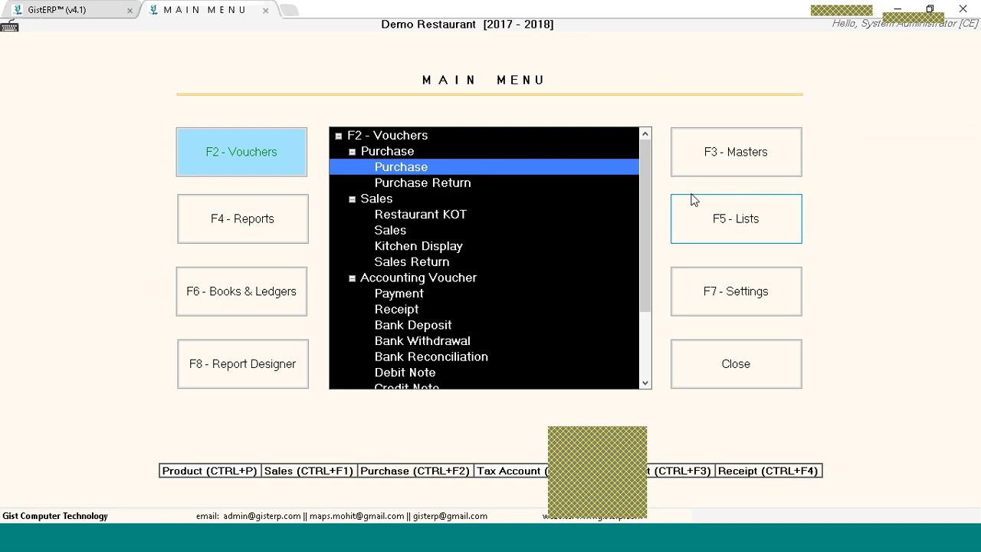
- Open the Product master and load Shahi Paneer from the product list
{"action": "left_click", "coordinate": [745, 159]}
{"action": "left_click", "coordinate": [413, 169]}
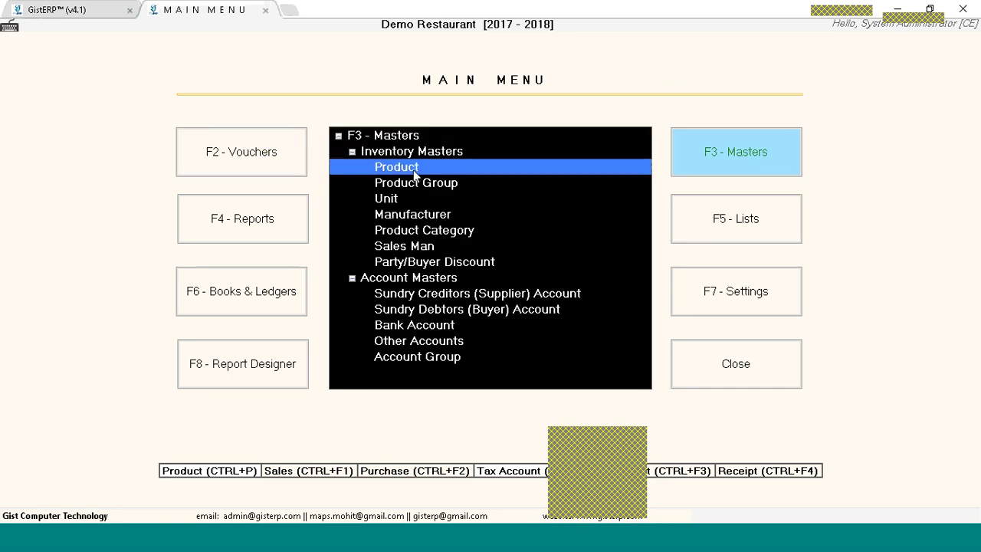
{"action": "double_click", "coordinate": [413, 169]}
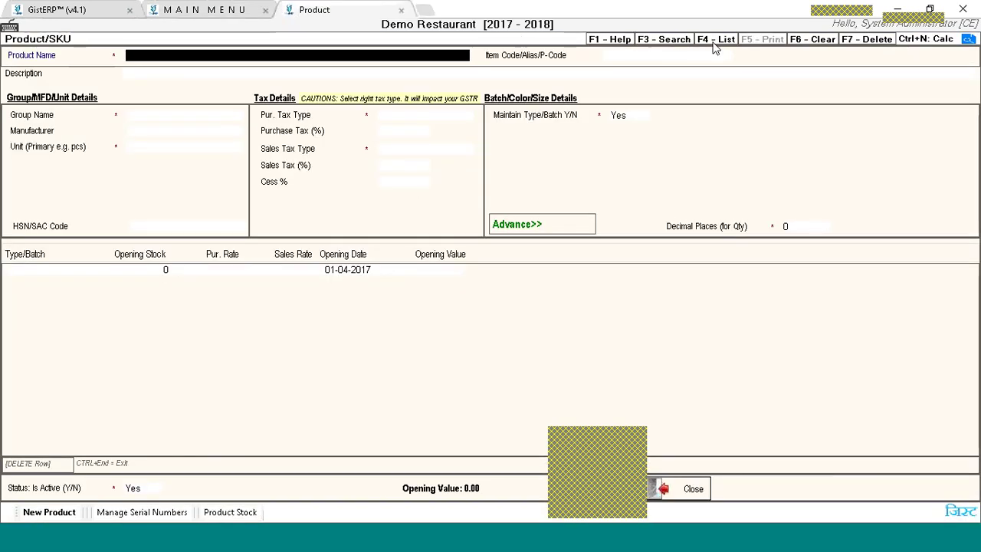
{"action": "left_click", "coordinate": [714, 42]}
{"action": "left_click", "coordinate": [48, 110]}
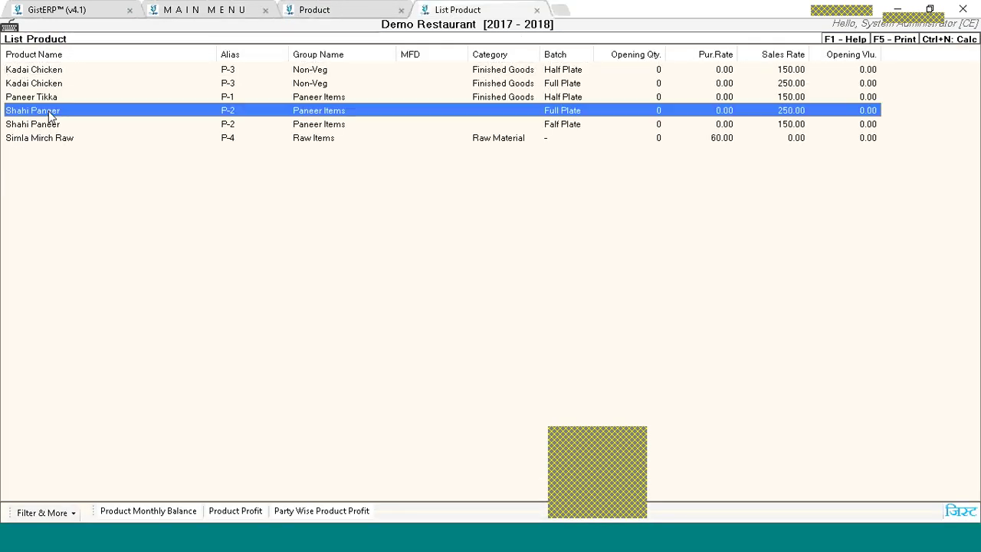
{"action": "double_click", "coordinate": [48, 111]}
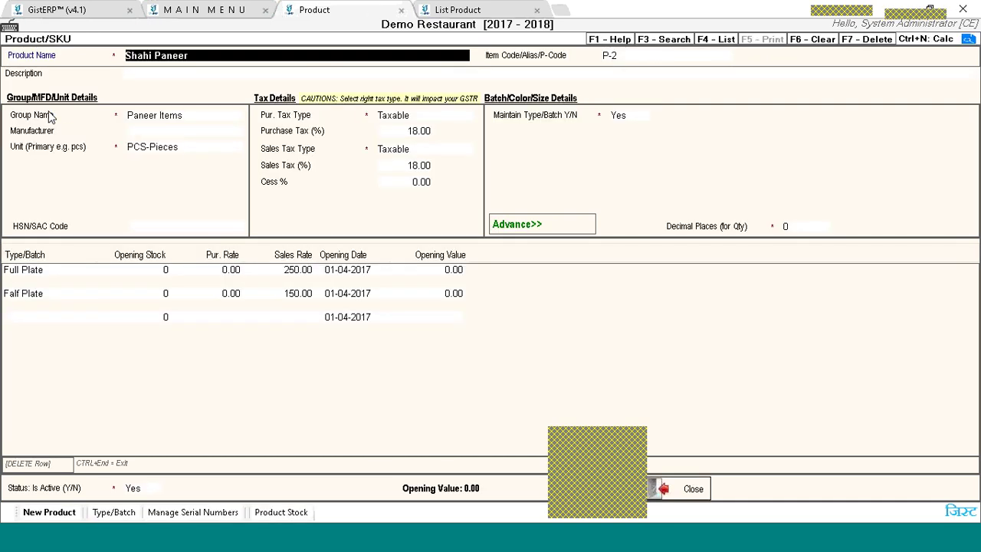
- Disallow purchases for Shahi Paneer, set its category to Finished Goods, and save it
{"action": "left_click", "coordinate": [536, 224]}
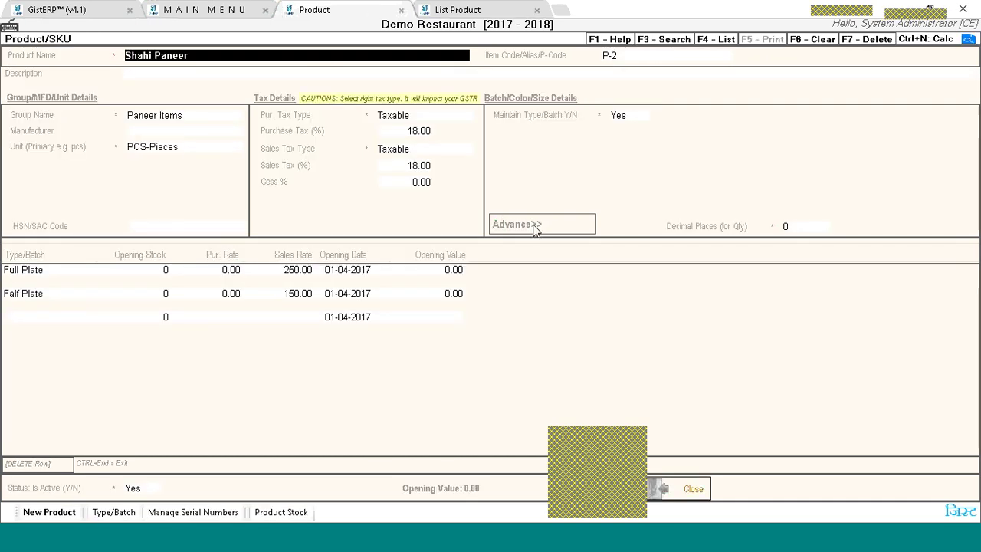
{"action": "type", "text": "No"}
{"action": "key", "text": "Return"}
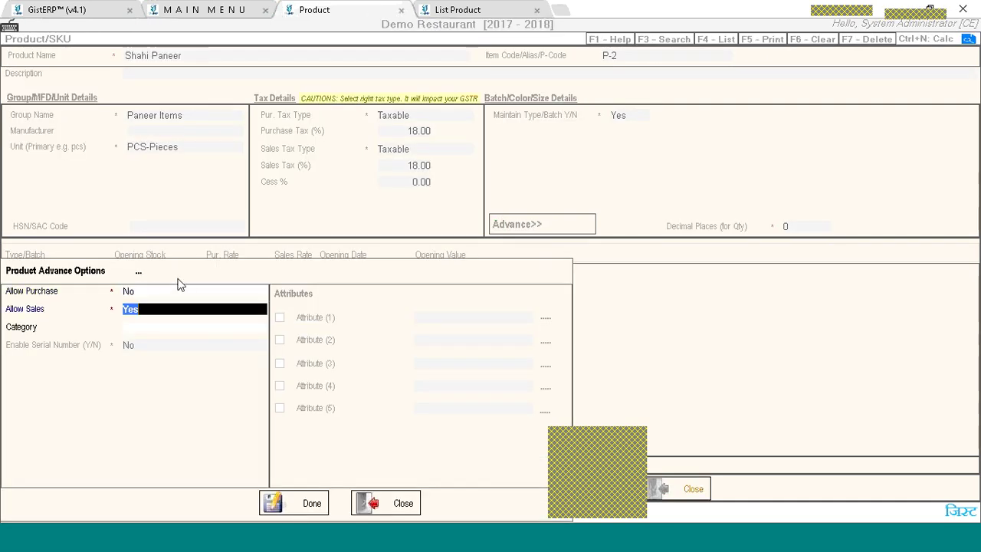
{"action": "key", "text": "Return"}
{"action": "key", "text": "Down"}
{"action": "key", "text": "Down"}
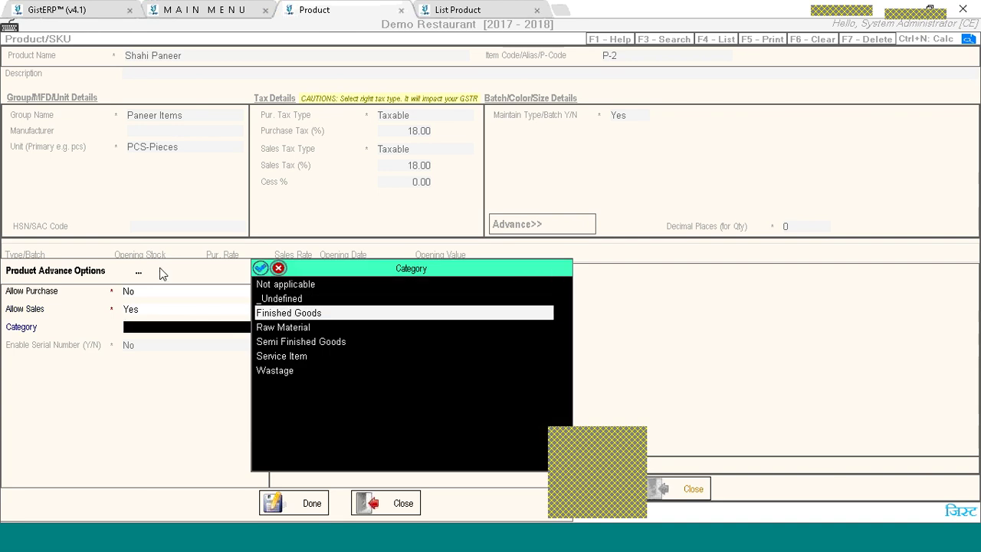
{"action": "key", "text": "Return"}
{"action": "key", "text": "Return"}
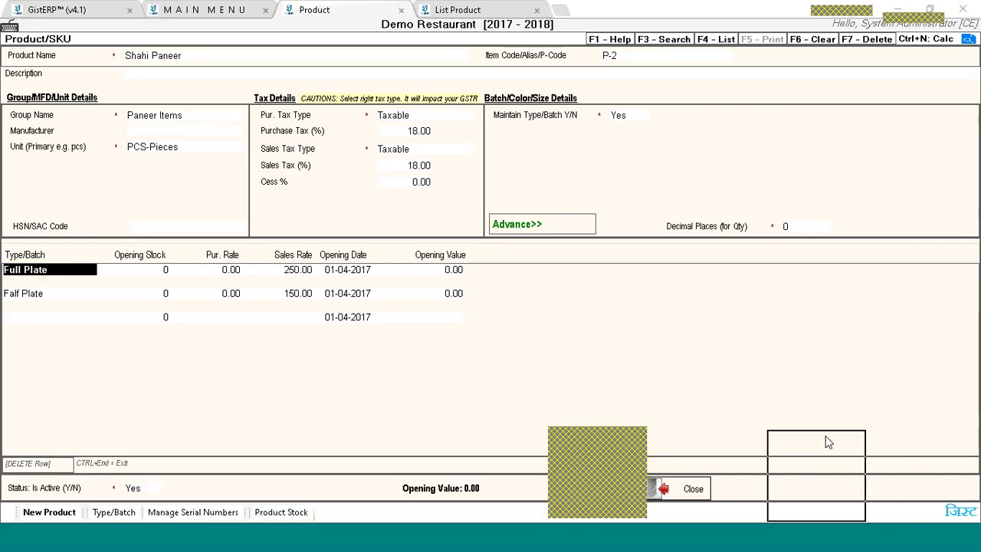
{"action": "left_click", "coordinate": [603, 491]}
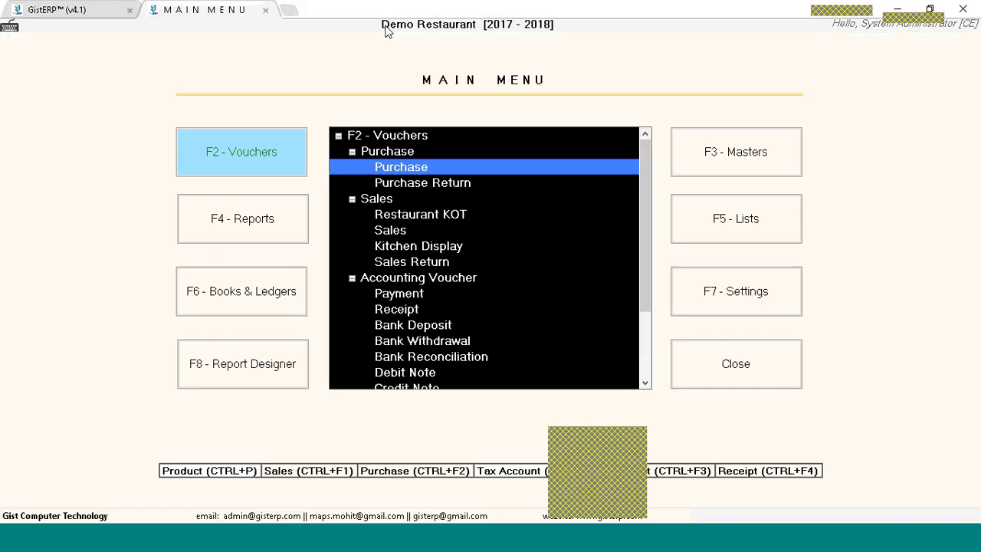
- Start a Purchase voucher dated 01-01-2018, invoice Inv01, for the existing supplier
{"action": "key", "text": "Escape"}
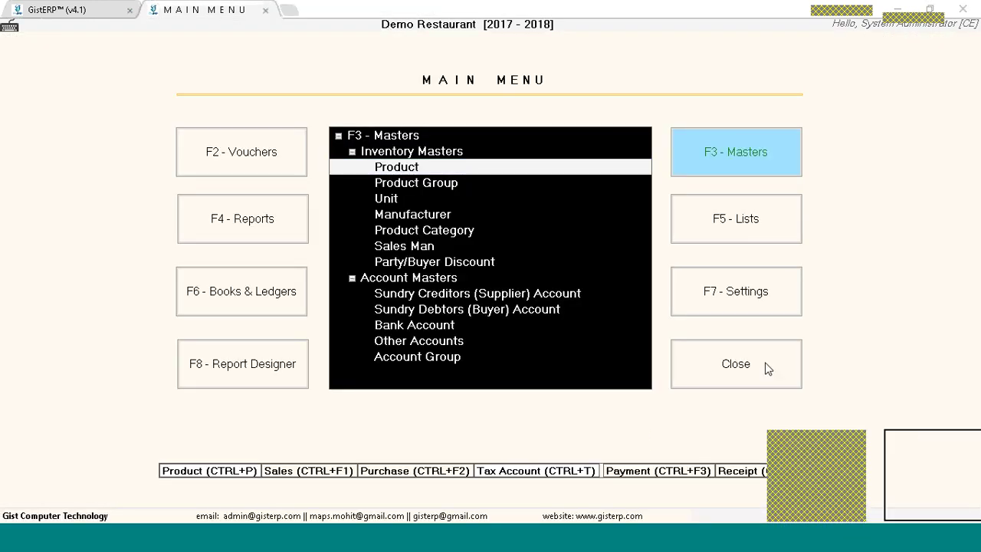
{"action": "left_click", "coordinate": [253, 163]}
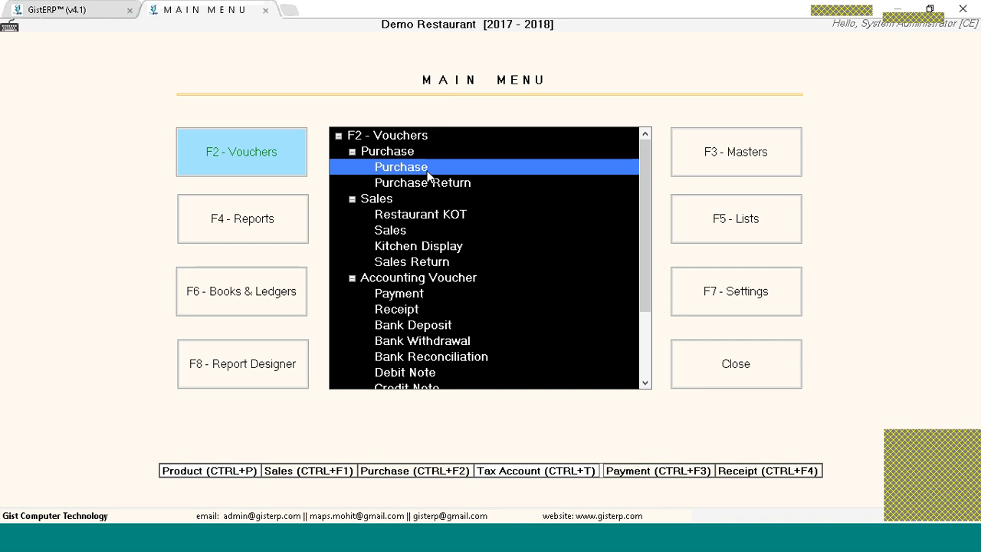
{"action": "double_click", "coordinate": [427, 172]}
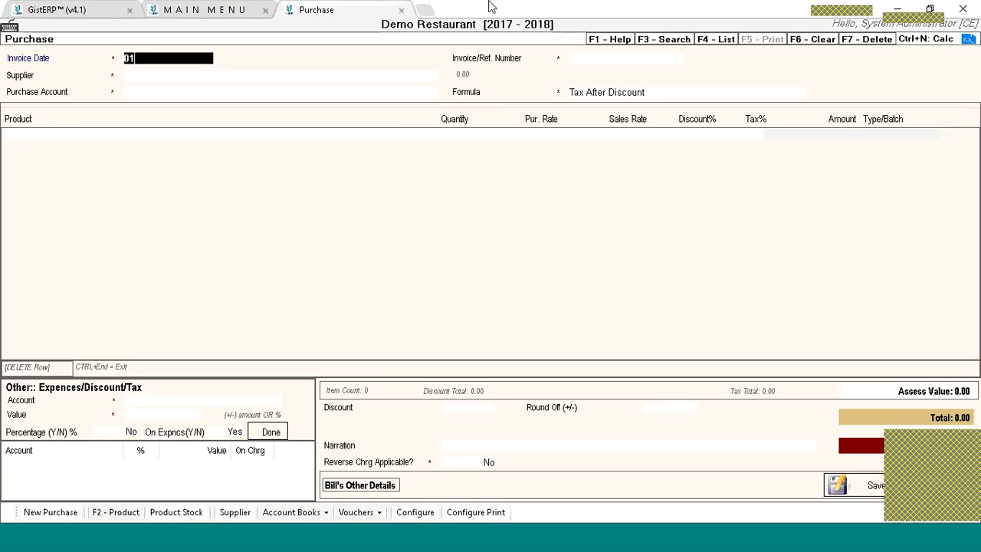
{"action": "type", "text": "01-01-2018"}
{"action": "key", "text": "Return"}
{"action": "type", "text": "Inv01"}
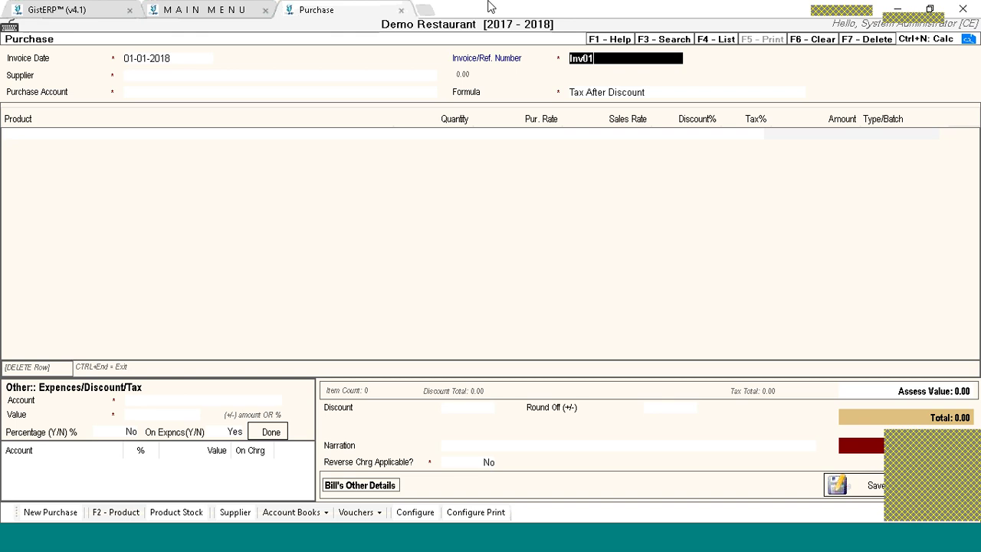
{"action": "key", "text": "Return"}
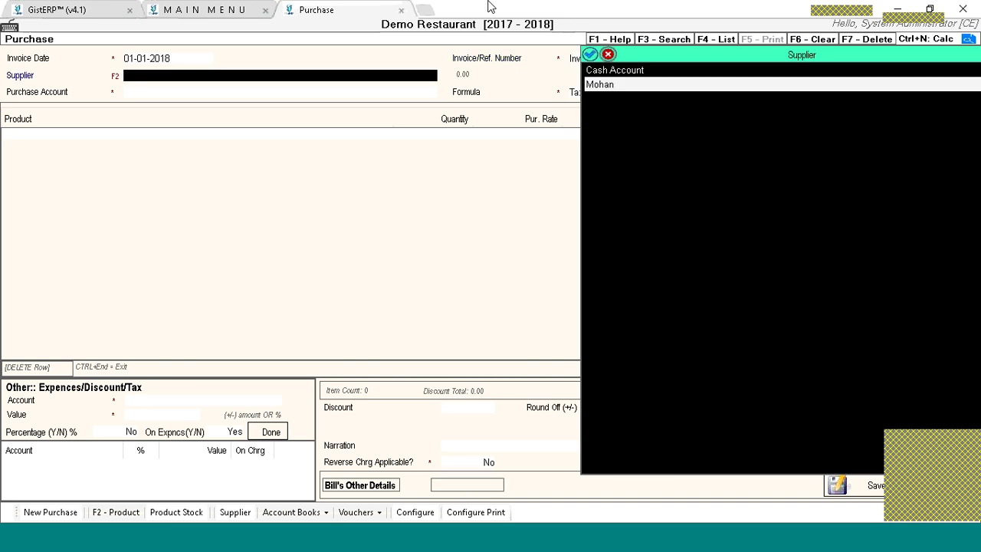
{"action": "key", "text": "Return"}
{"action": "key", "text": "Return"}
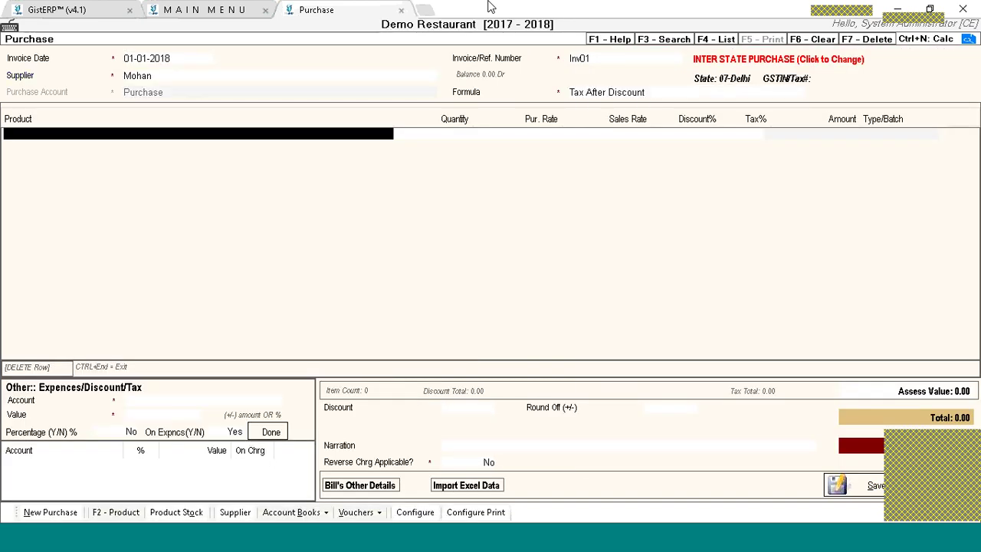
- Add 10 kg Simla Mirch Raw at 60.00 purchase rate with 5% tax
{"action": "type", "text": "S"}
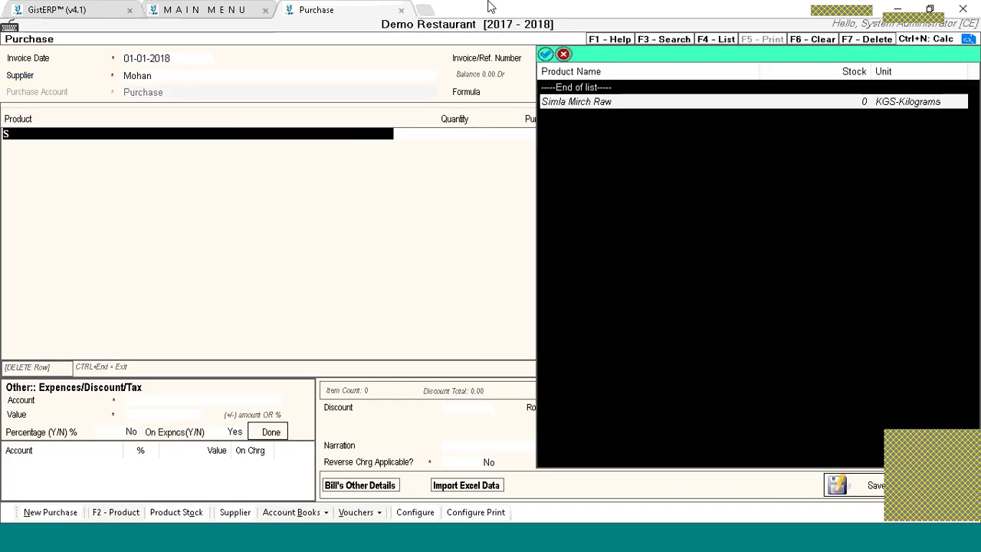
{"action": "key", "text": "Return"}
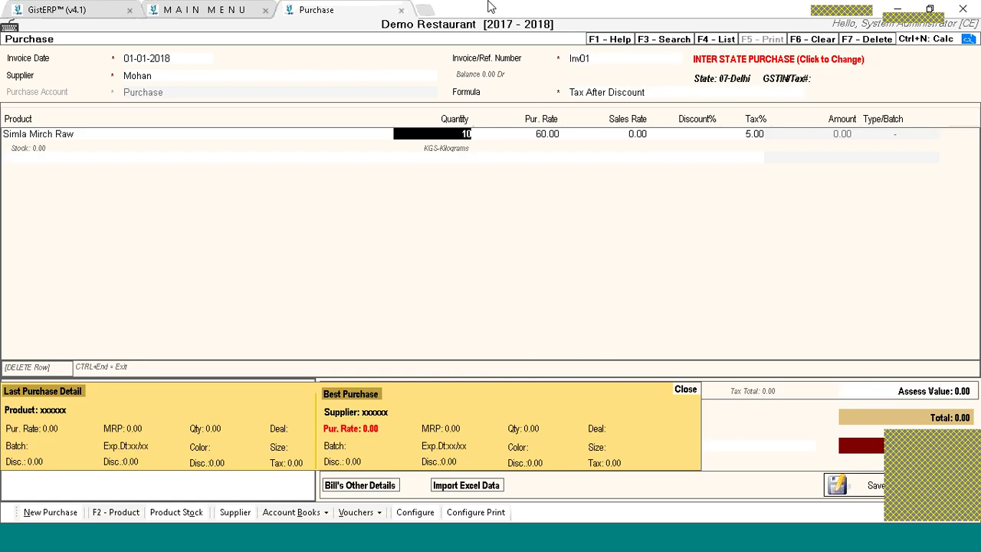
{"action": "key", "text": "Return"}
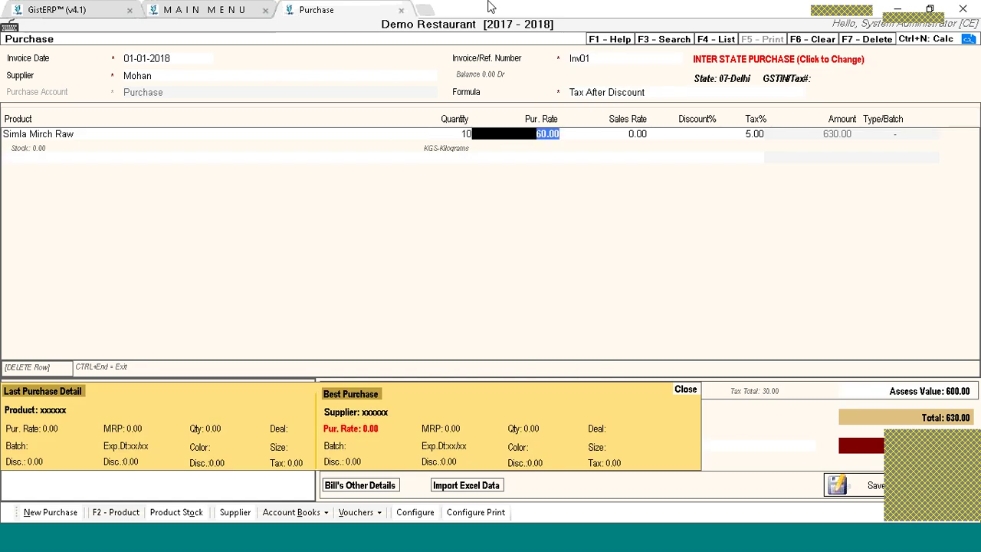
{"action": "key", "text": "Return"}
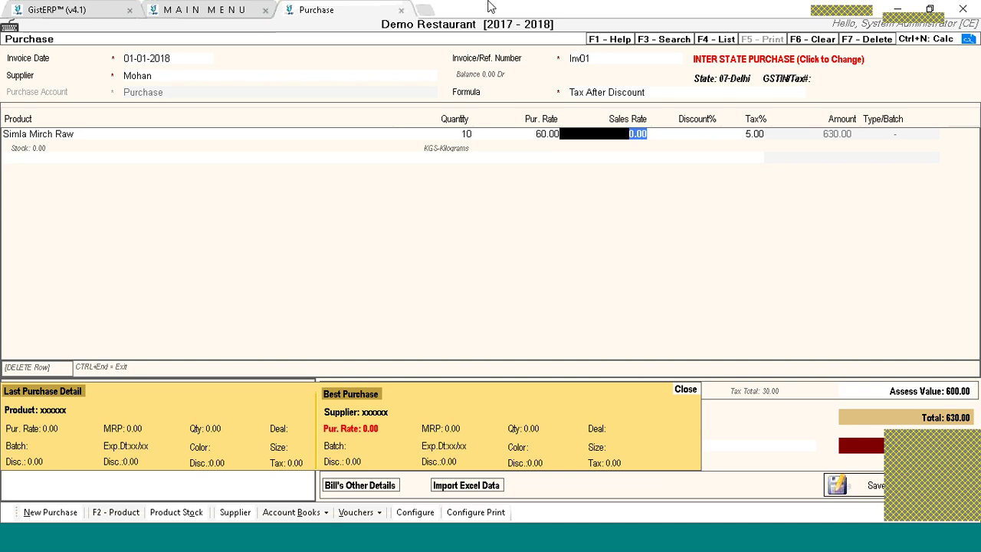
{"action": "key", "text": "Return"}
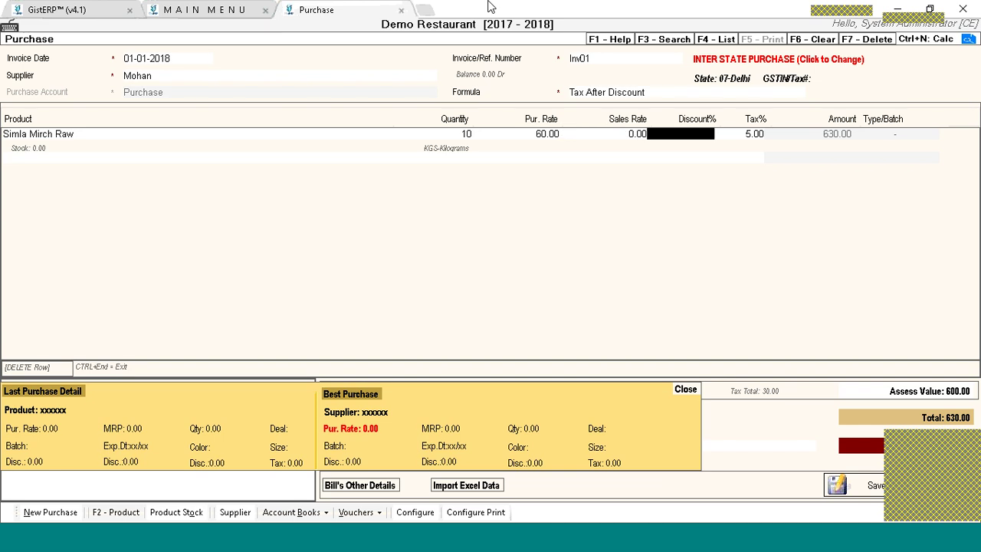
{"action": "key", "text": "Return"}
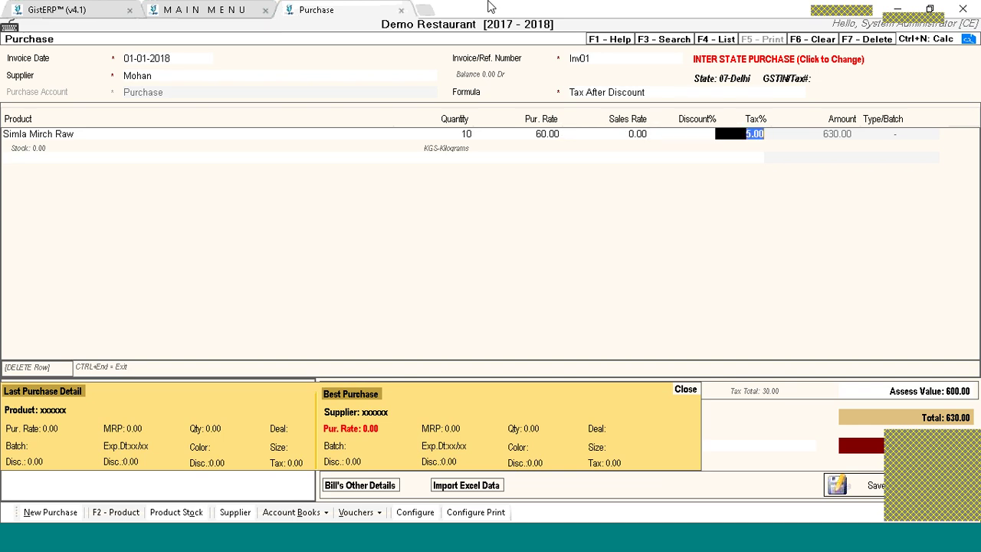
{"action": "key", "text": "Return"}
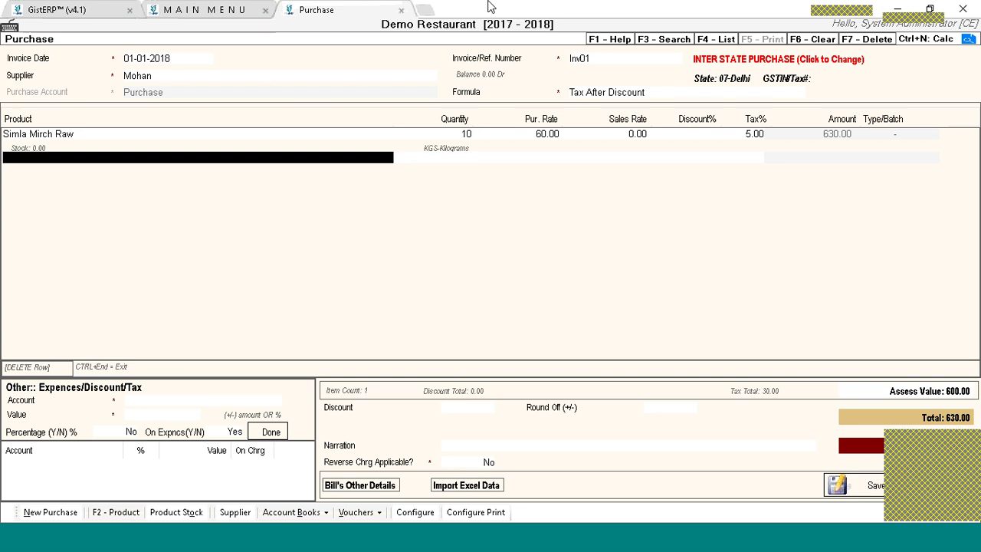
{"action": "key", "text": "Return"}
{"action": "key", "text": "Return"}
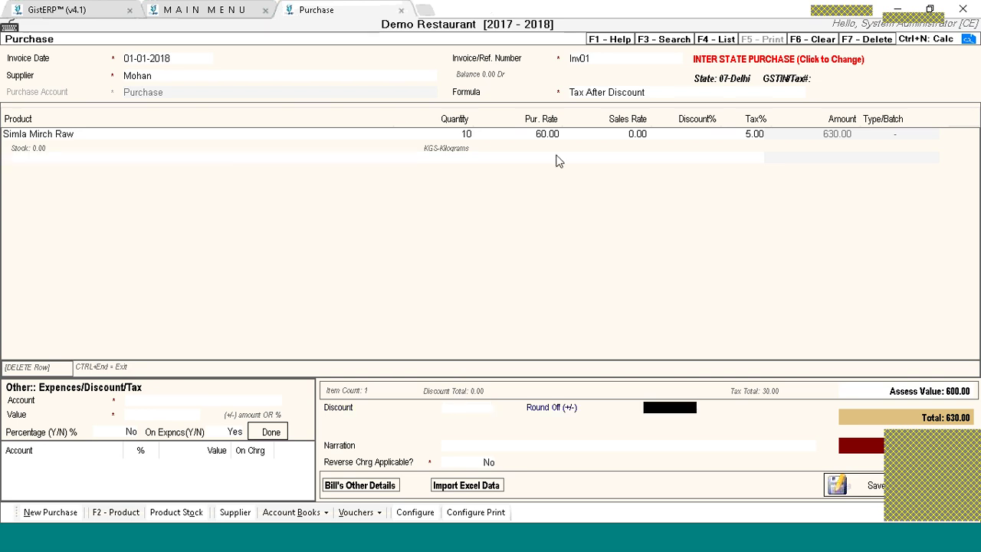
- Save the 630.00 purchase and close the print options without printing
{"action": "left_click_drag", "start_coordinate": [921, 439], "coordinate": [327, 439]}
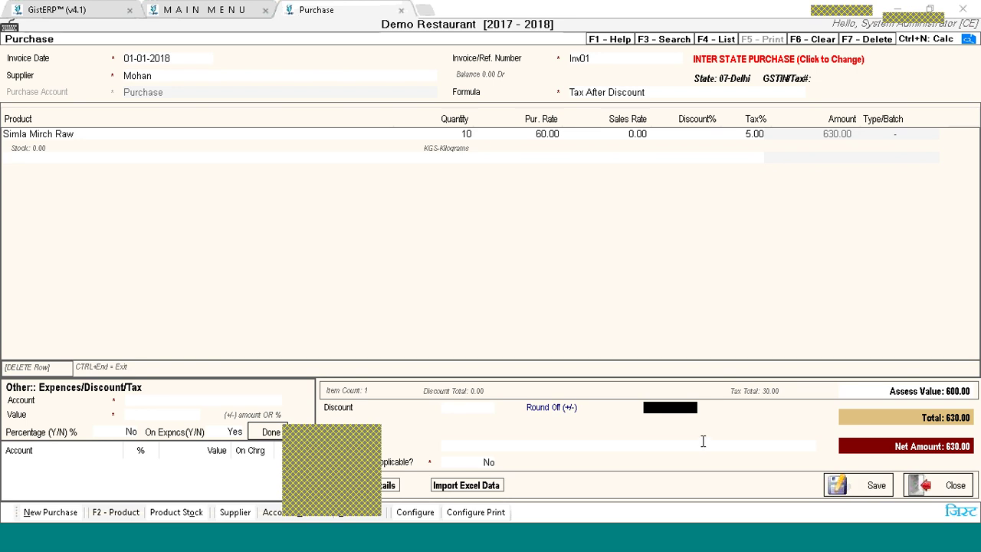
{"action": "key", "text": "Return"}
{"action": "key", "text": "Return"}
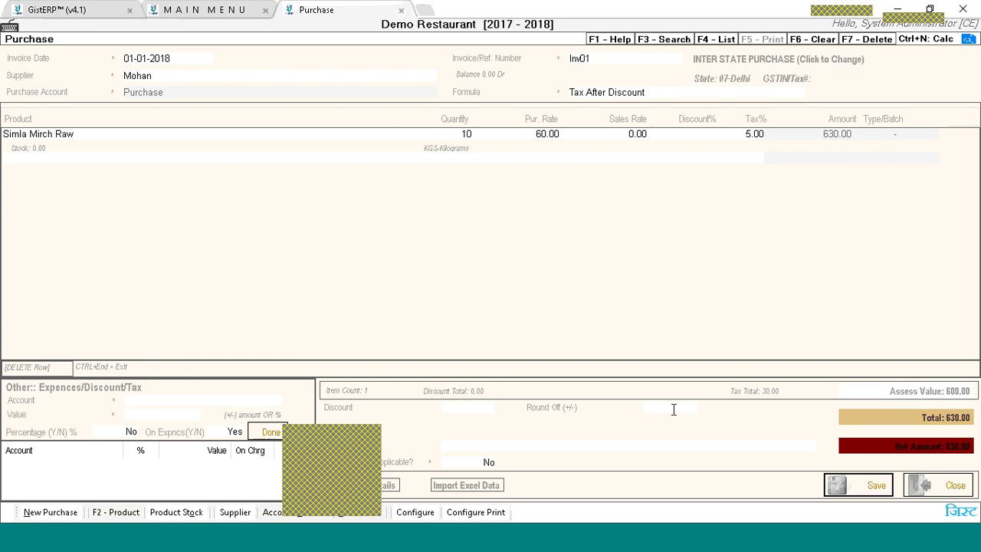
{"action": "left_click", "coordinate": [942, 475]}
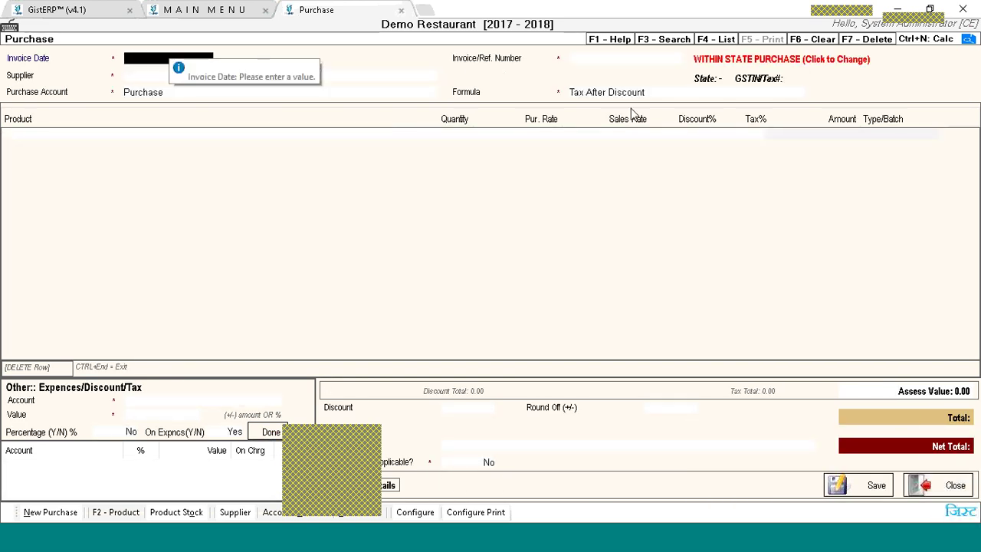
{"action": "left_click", "coordinate": [724, 38]}
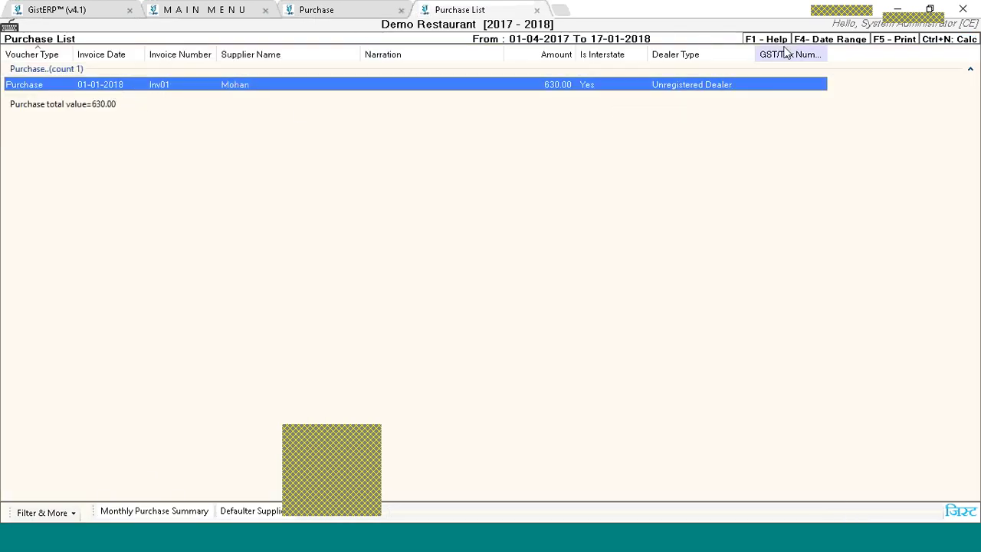
- Close the Purchase List and Purchase screens to return to the main menu
{"action": "key", "text": "Escape"}
{"action": "key", "text": "Escape"}
{"action": "key", "text": "Return"}
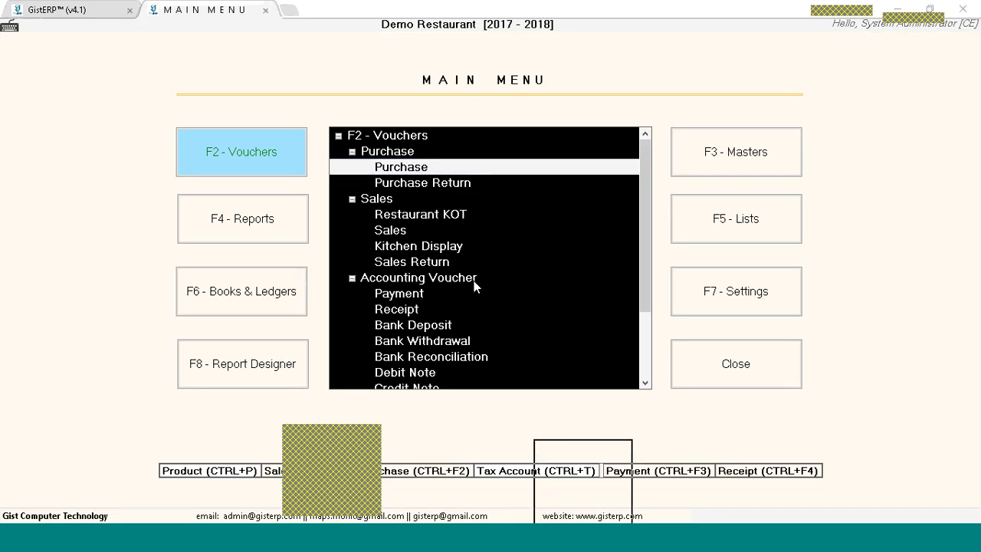
- Open Restaurant Orders from the Restaurant KOT voucher, starting order Table1-2
{"action": "left_click", "coordinate": [441, 217]}
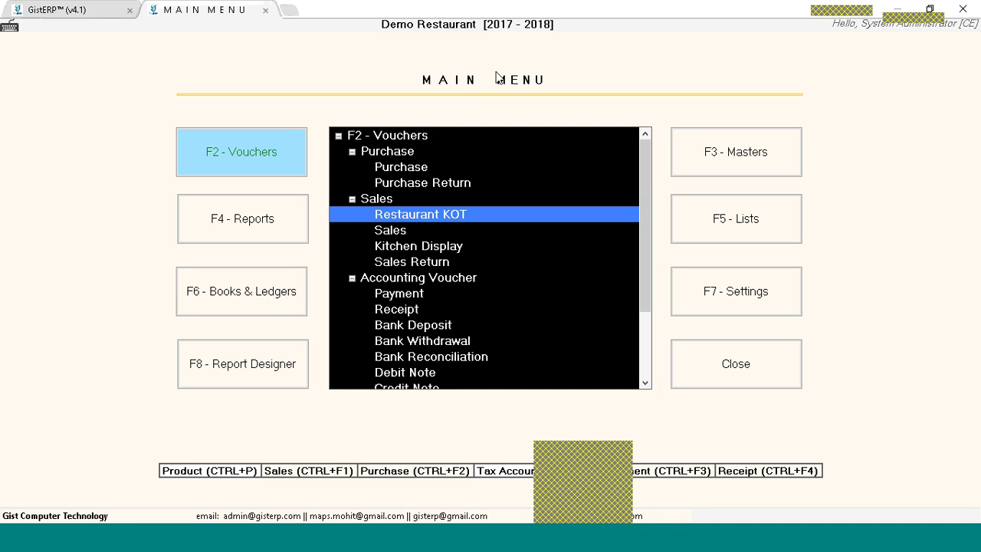
{"action": "key", "text": "Return"}
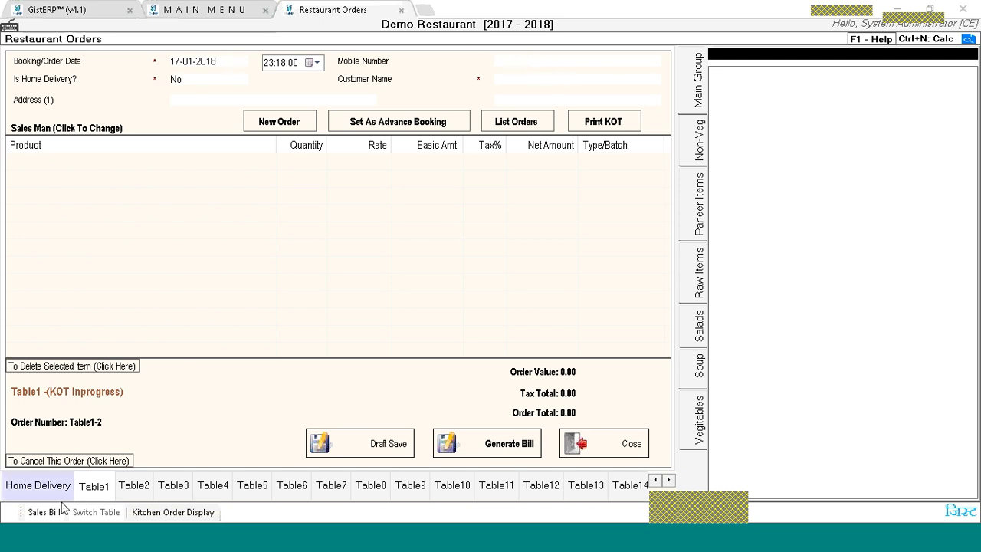
{"action": "left_click", "coordinate": [668, 481]}
{"action": "left_click", "coordinate": [668, 481]}
{"action": "left_click", "coordinate": [668, 480]}
{"action": "left_click", "coordinate": [668, 480]}
{"action": "left_click", "coordinate": [668, 481]}
{"action": "left_click", "coordinate": [668, 480]}
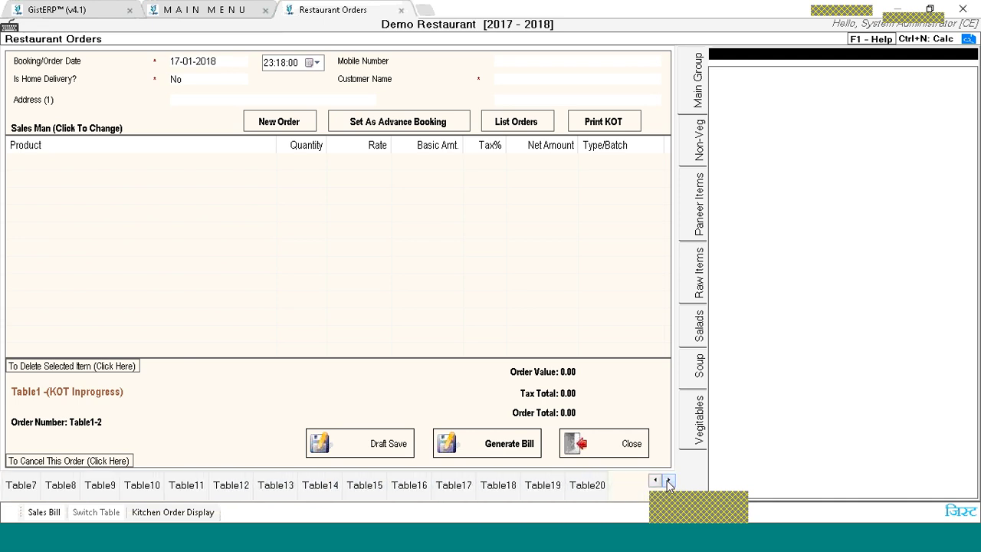
{"action": "left_click", "coordinate": [653, 480]}
{"action": "left_click", "coordinate": [654, 480]}
{"action": "left_click", "coordinate": [653, 481]}
{"action": "left_click", "coordinate": [654, 480]}
{"action": "left_click", "coordinate": [654, 480]}
{"action": "left_click", "coordinate": [654, 480]}
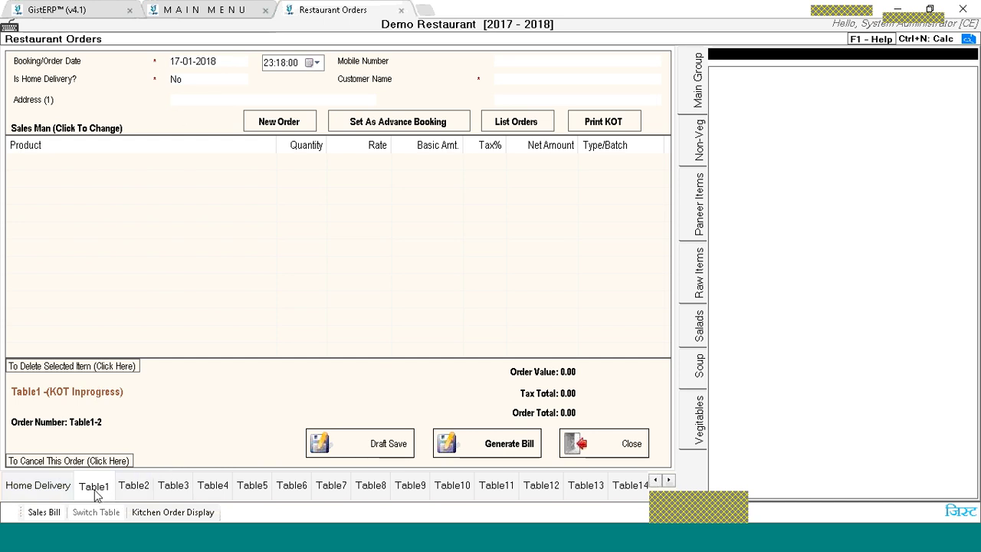
{"action": "left_click", "coordinate": [175, 62]}
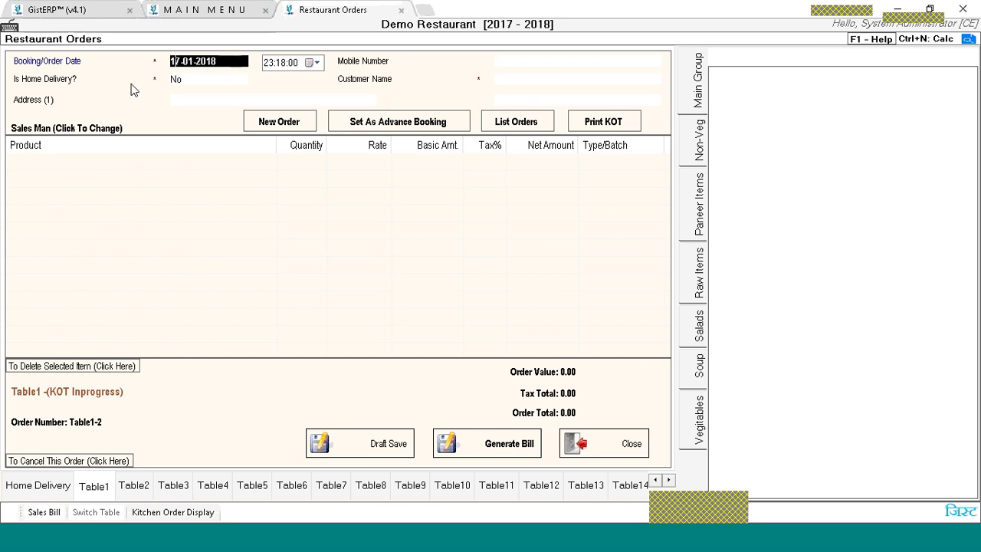
- Enter the customer's mobile number and name on Table1-2, then list the Non-Veg dishes
{"action": "key", "text": "Return"}
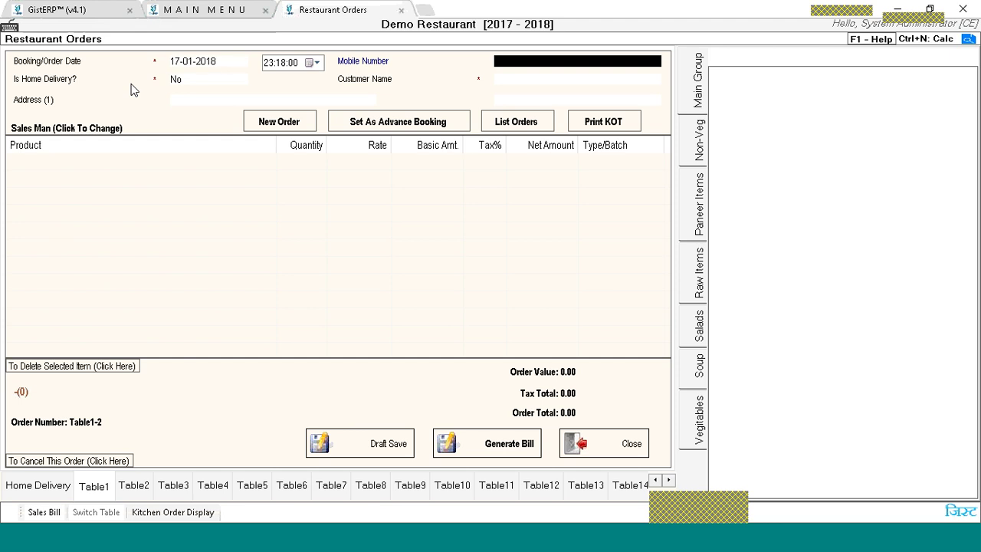
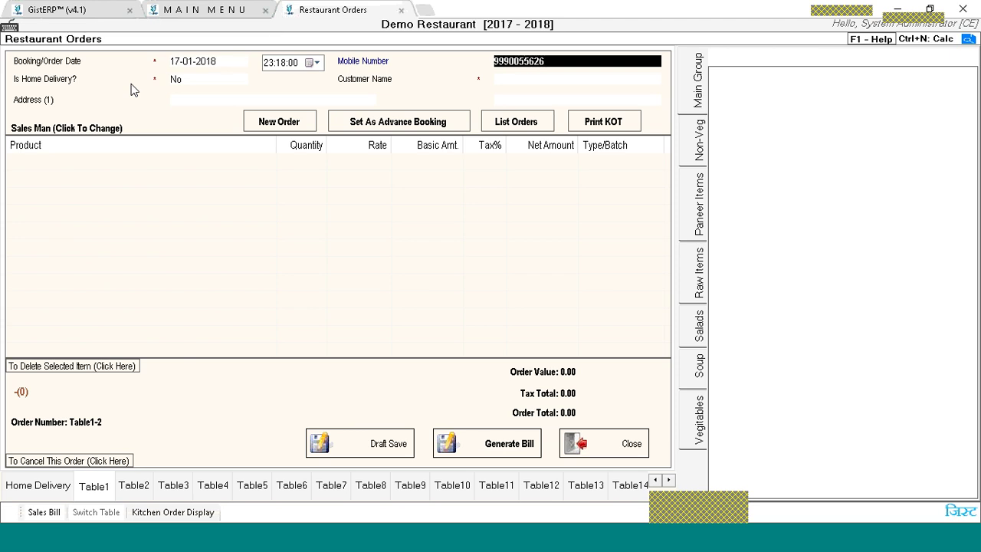
{"action": "key", "text": "Return"}
{"action": "key", "text": "Return"}
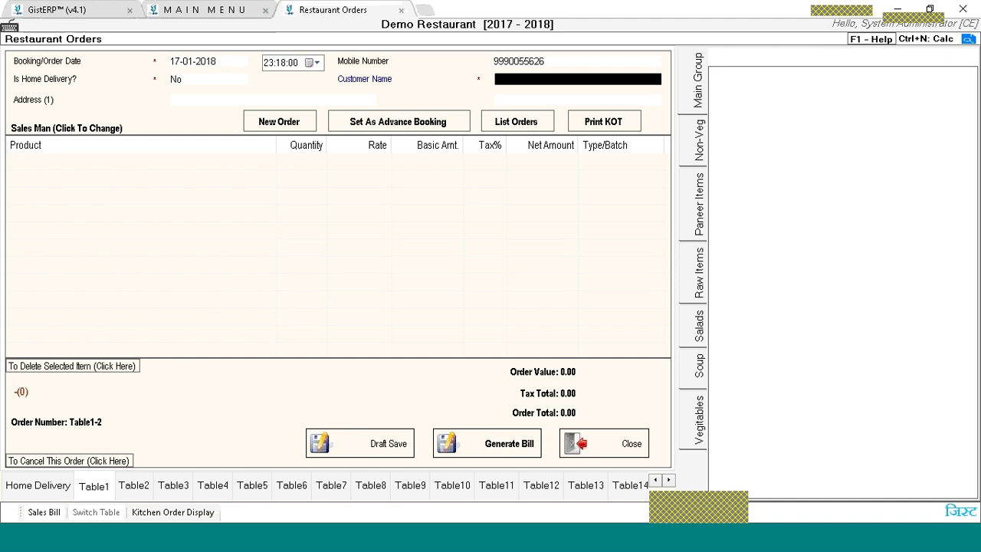
{"action": "type", "text": "Deva"}
{"action": "key", "text": "Return"}
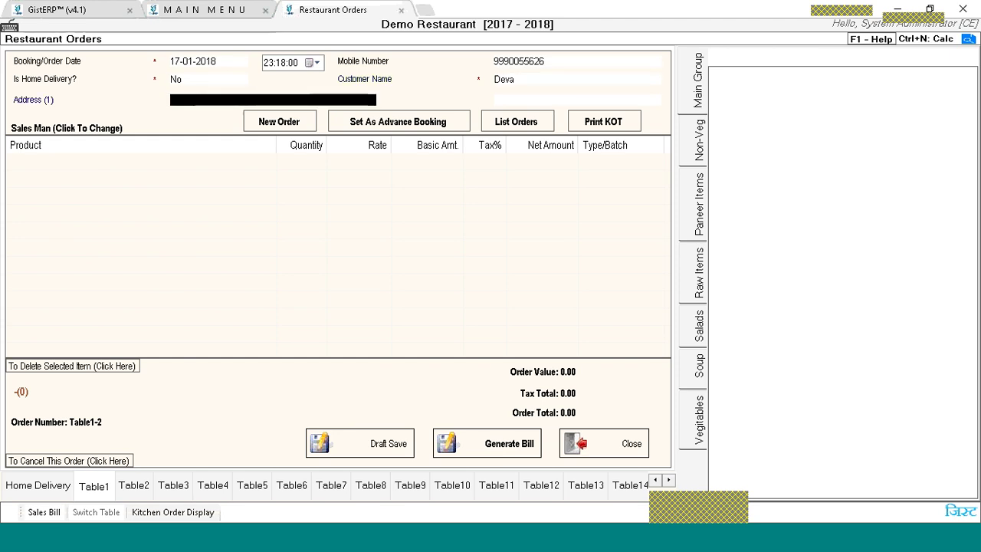
{"action": "key", "text": "Return"}
{"action": "key", "text": "Return"}
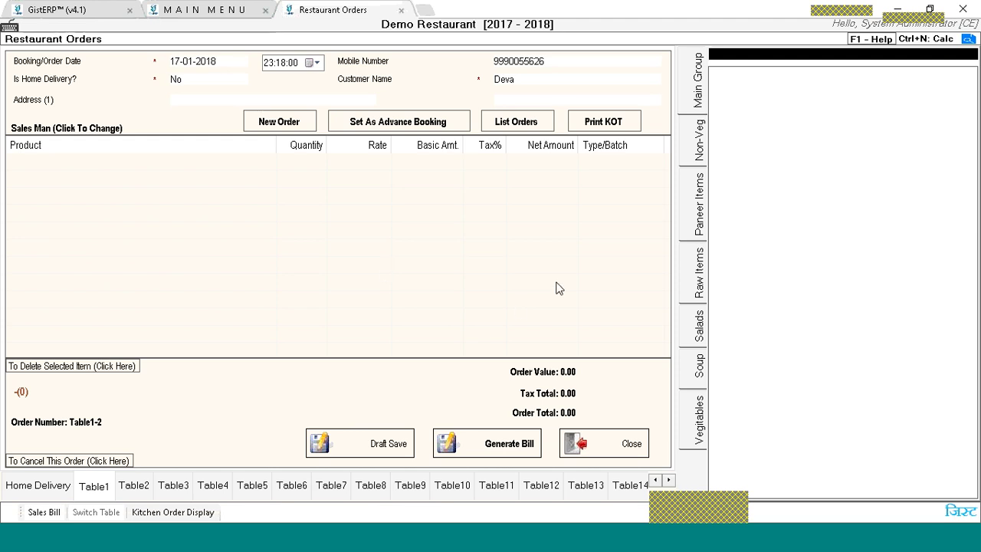
{"action": "left_click", "coordinate": [681, 146]}
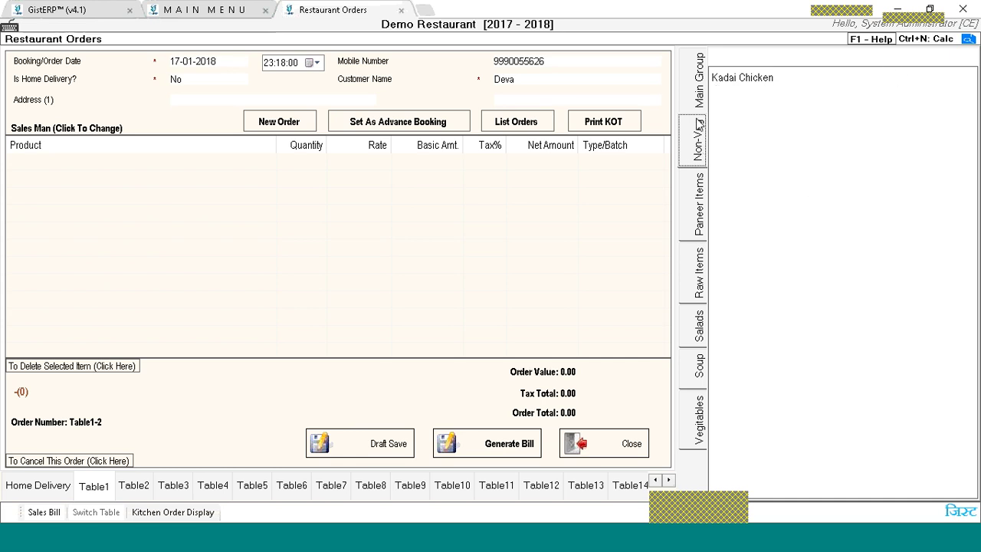
- Compare the Paneer, Raw and Non-Veg categories and pick Kadai Chicken
{"action": "left_click", "coordinate": [699, 204]}
{"action": "left_click", "coordinate": [695, 151]}
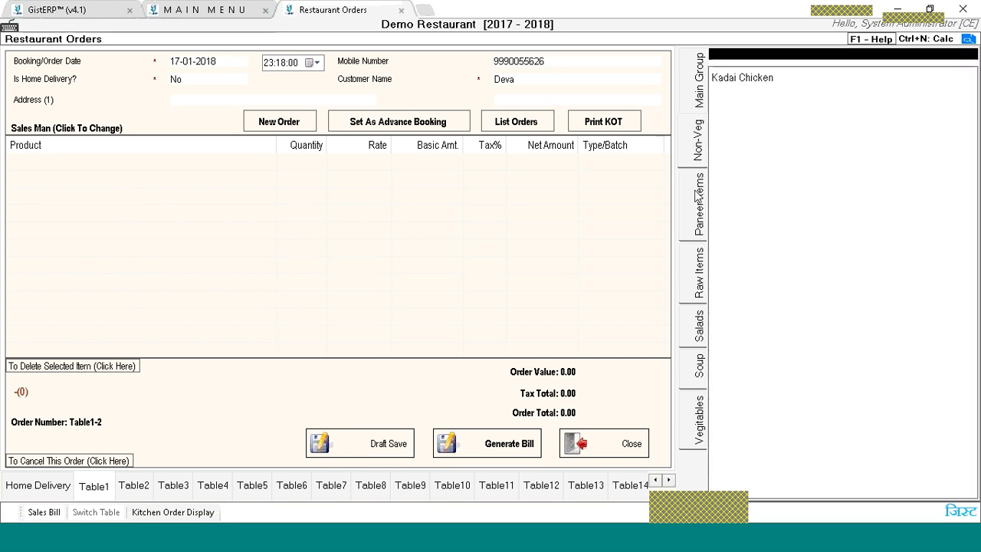
{"action": "left_click", "coordinate": [698, 204]}
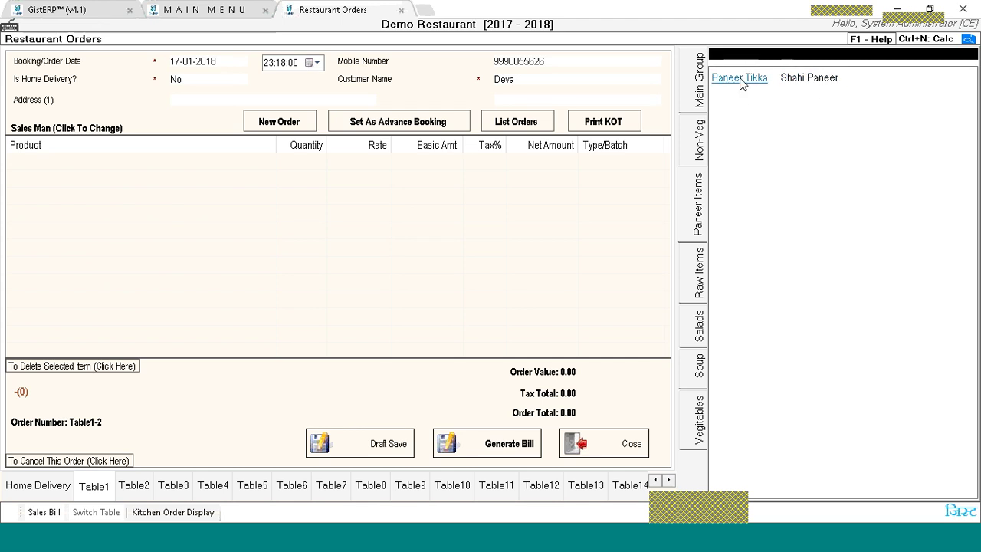
{"action": "left_click", "coordinate": [696, 154]}
{"action": "left_click", "coordinate": [697, 284]}
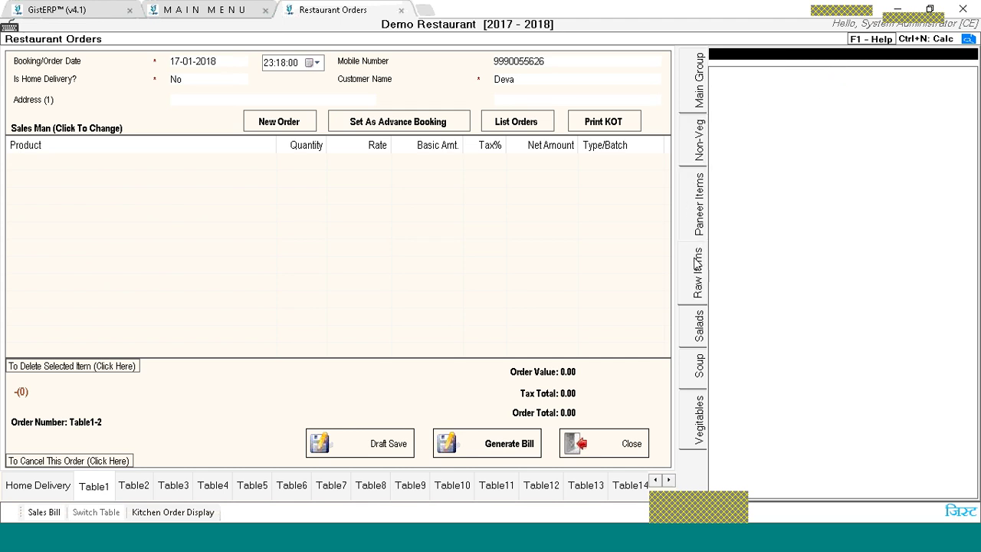
{"action": "left_click", "coordinate": [693, 215]}
{"action": "left_click", "coordinate": [698, 150]}
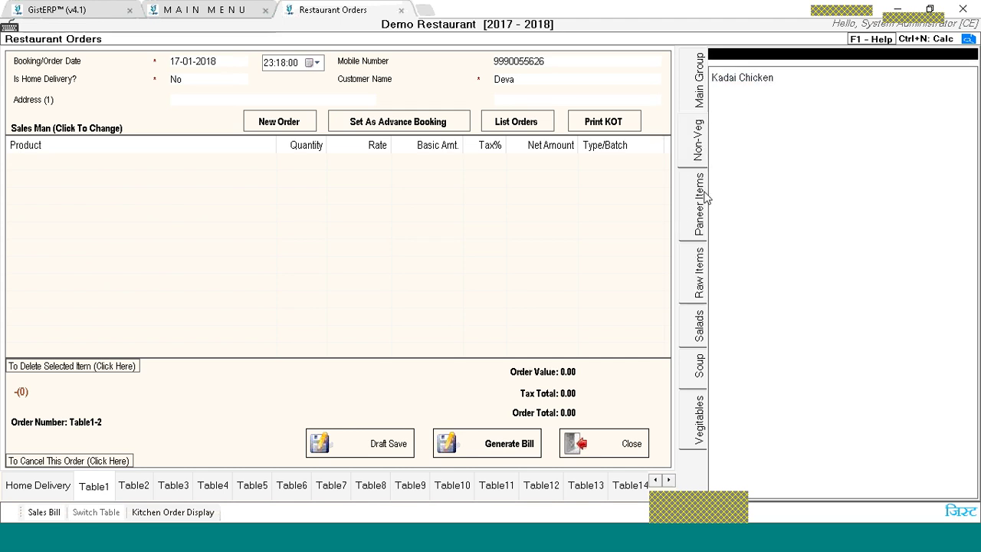
{"action": "left_click", "coordinate": [701, 201]}
{"action": "left_click", "coordinate": [703, 150]}
{"action": "left_click", "coordinate": [742, 78]}
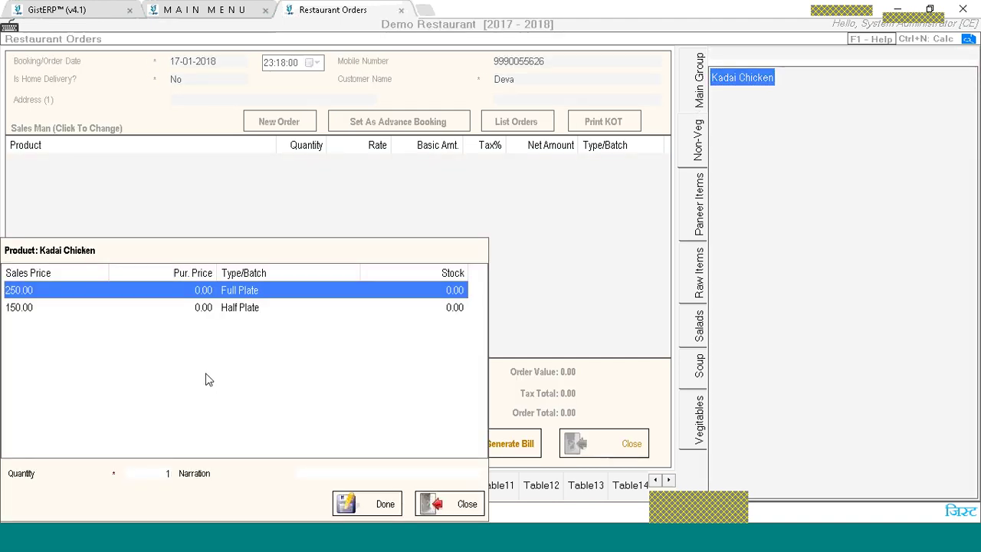
- Order one Half Plate of Kadai Chicken noted 'Less Spicy', then select Shahi Paneer
{"action": "key", "text": "Down"}
{"action": "key", "text": "Up"}
{"action": "key", "text": "Down"}
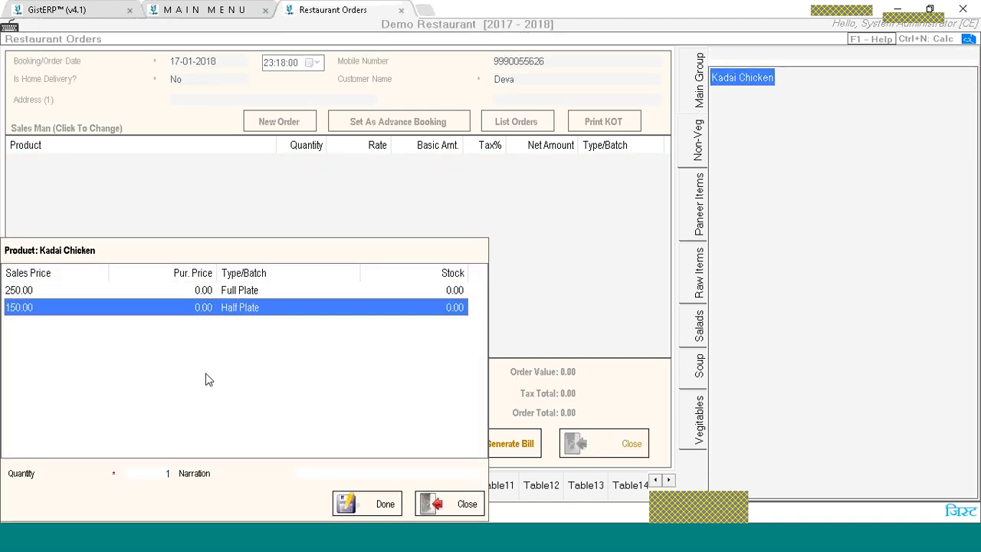
{"action": "key", "text": "Down"}
{"action": "key", "text": "Up"}
{"action": "key", "text": "Down"}
{"action": "key", "text": "Return"}
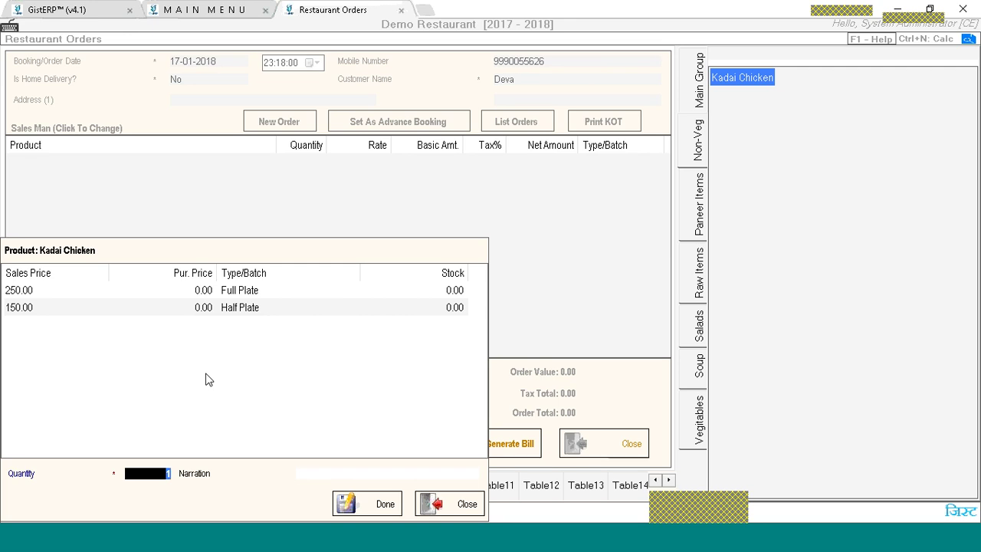
{"action": "key", "text": "Return"}
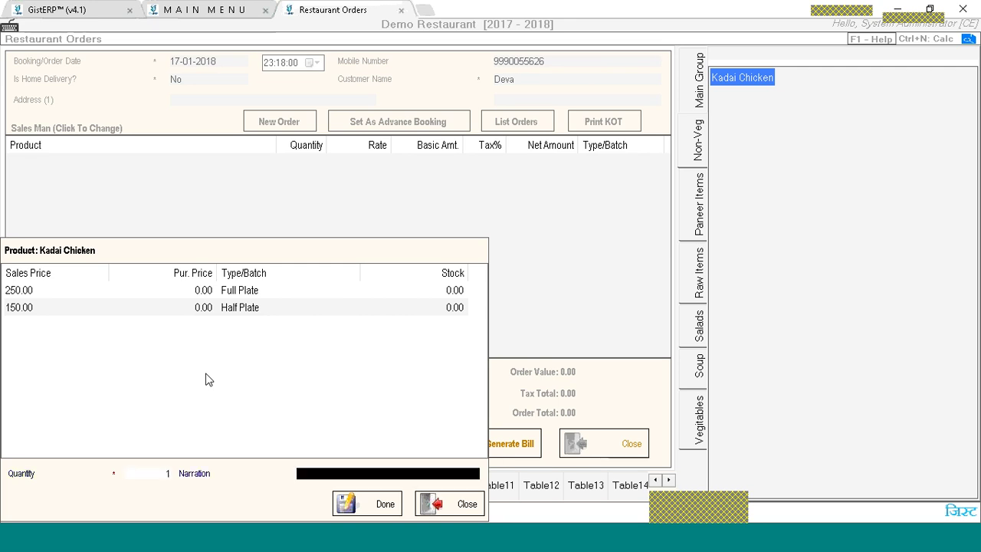
{"action": "type", "text": "Less Spicy"}
{"action": "key", "text": "Return"}
{"action": "key", "text": "Return"}
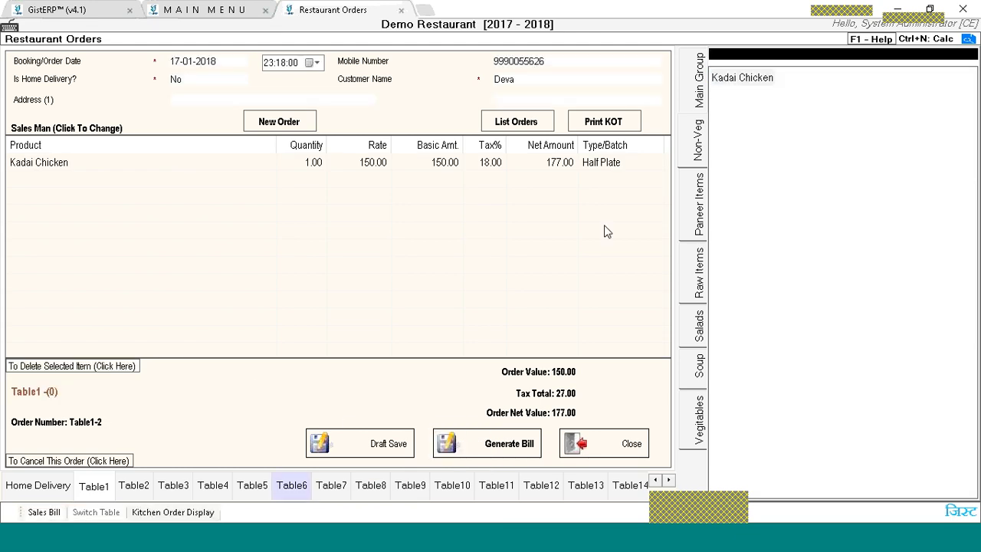
{"action": "left_click", "coordinate": [698, 206]}
{"action": "left_click", "coordinate": [809, 78]}
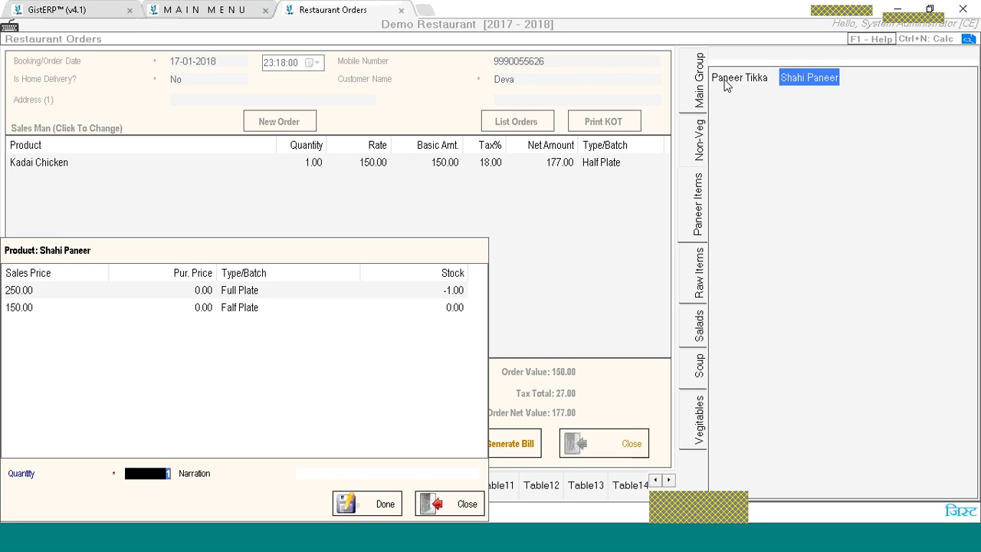
- Add a Full Plate of Shahi Paneer (250.00) beside Kadai Chicken, making the order 472.00
{"action": "key", "text": "Return"}
{"action": "key", "text": "Return"}
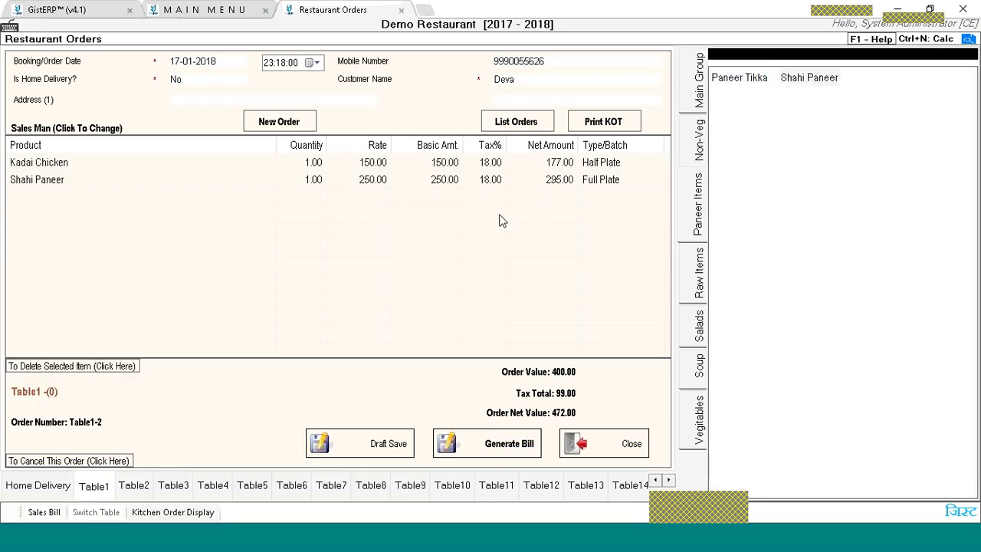
{"action": "left_click", "coordinate": [499, 162]}
{"action": "left_click", "coordinate": [488, 184]}
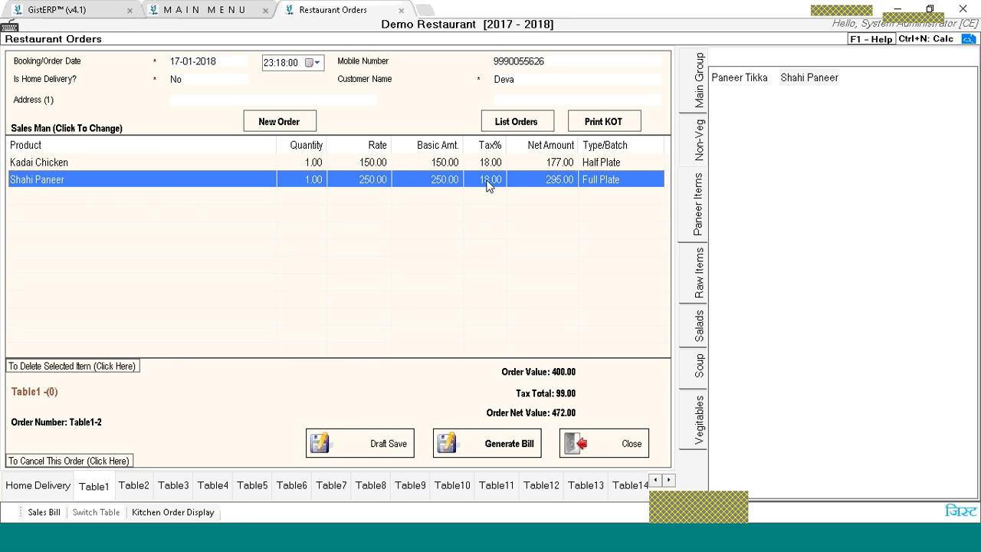
{"action": "left_click", "coordinate": [492, 164]}
{"action": "left_click", "coordinate": [491, 184]}
{"action": "left_click", "coordinate": [490, 165]}
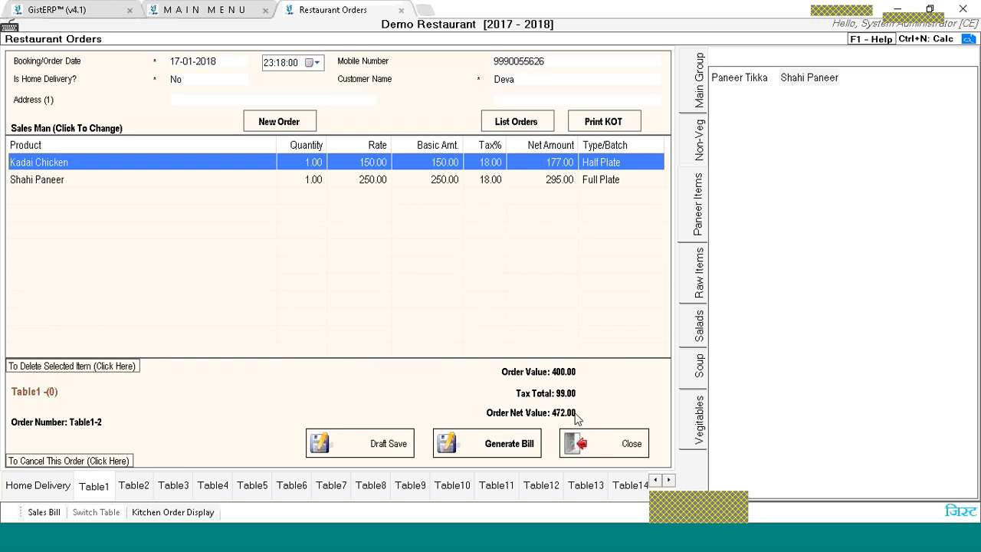
{"action": "left_click", "coordinate": [68, 490]}
{"action": "left_click", "coordinate": [147, 489]}
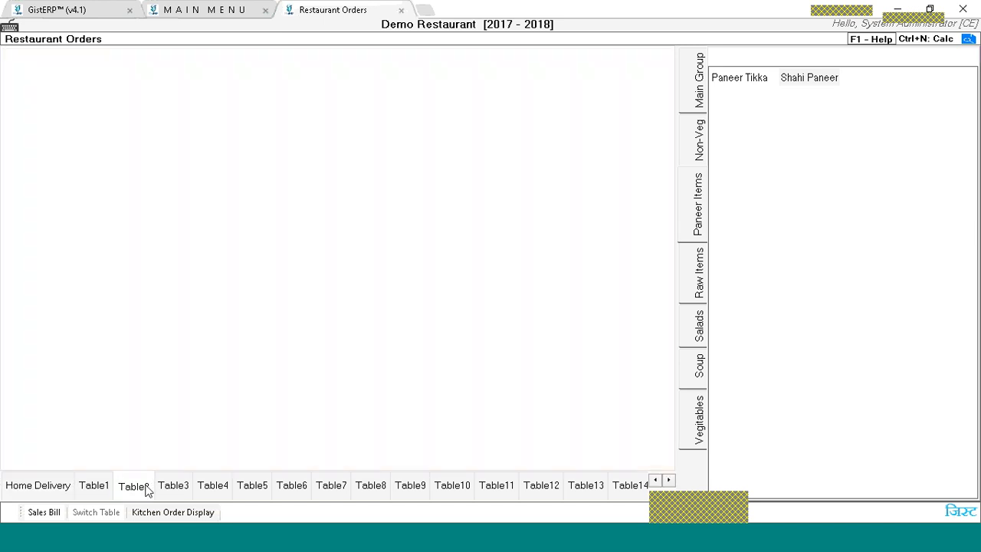
{"action": "left_click", "coordinate": [92, 486]}
{"action": "left_click", "coordinate": [173, 492]}
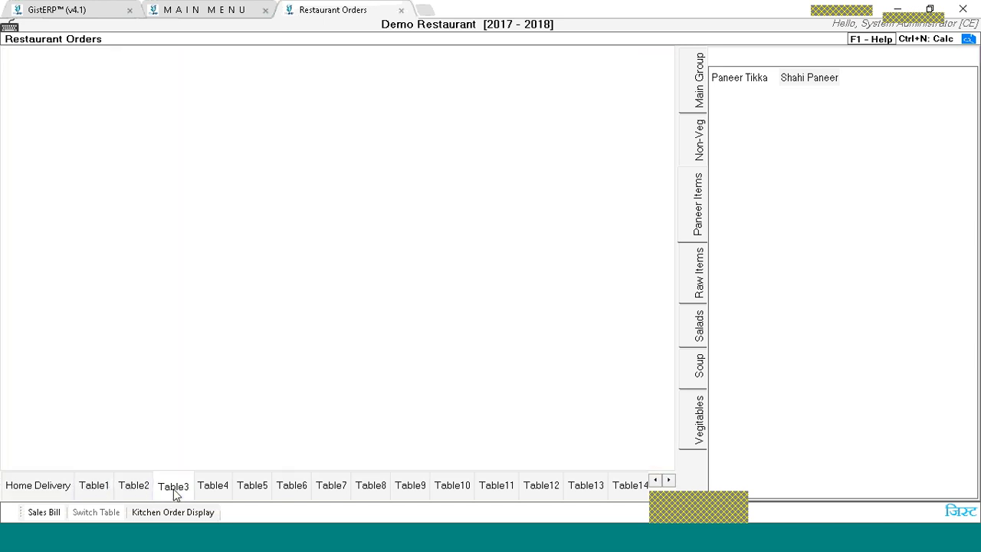
{"action": "left_click", "coordinate": [133, 489]}
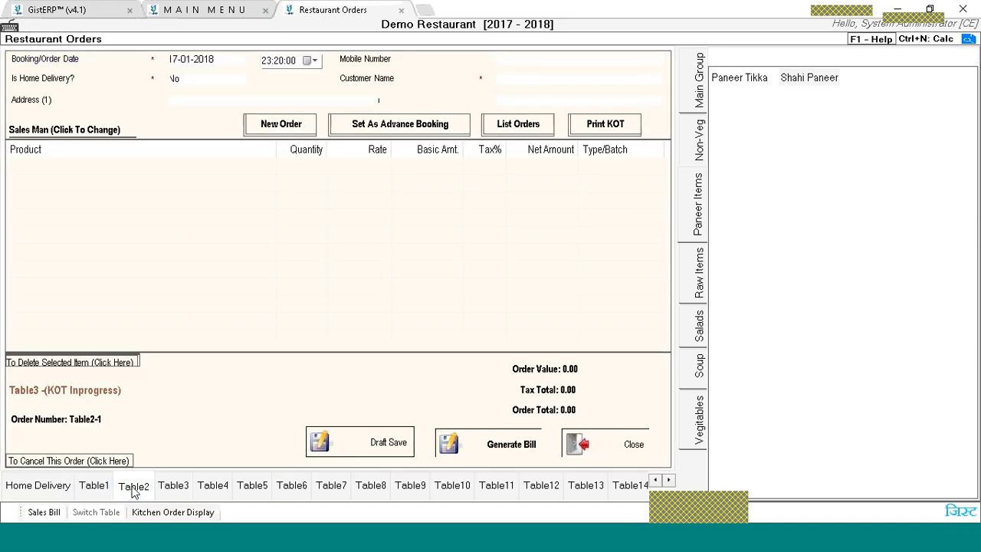
{"action": "left_click", "coordinate": [185, 496]}
{"action": "left_click", "coordinate": [94, 487]}
{"action": "left_click", "coordinate": [62, 487]}
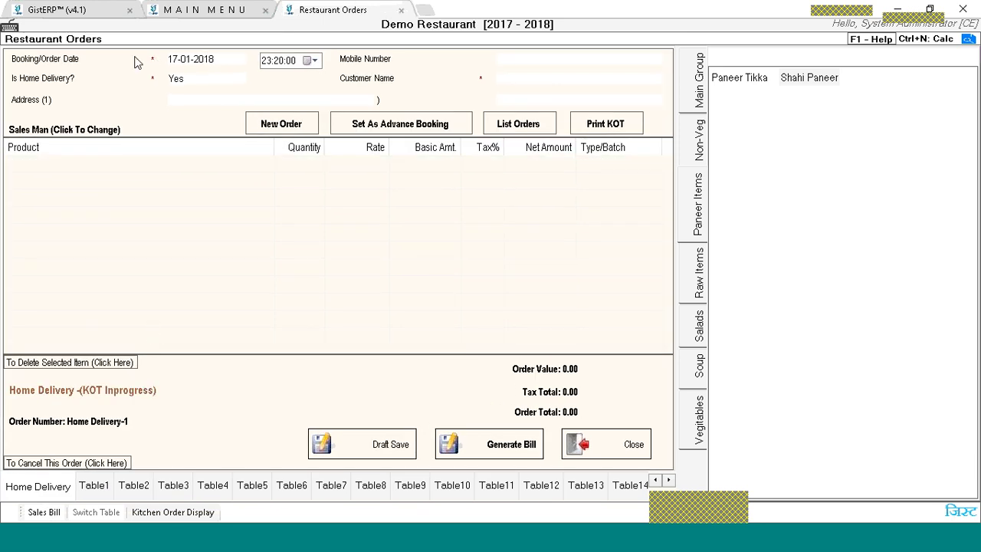
{"action": "left_click", "coordinate": [93, 485]}
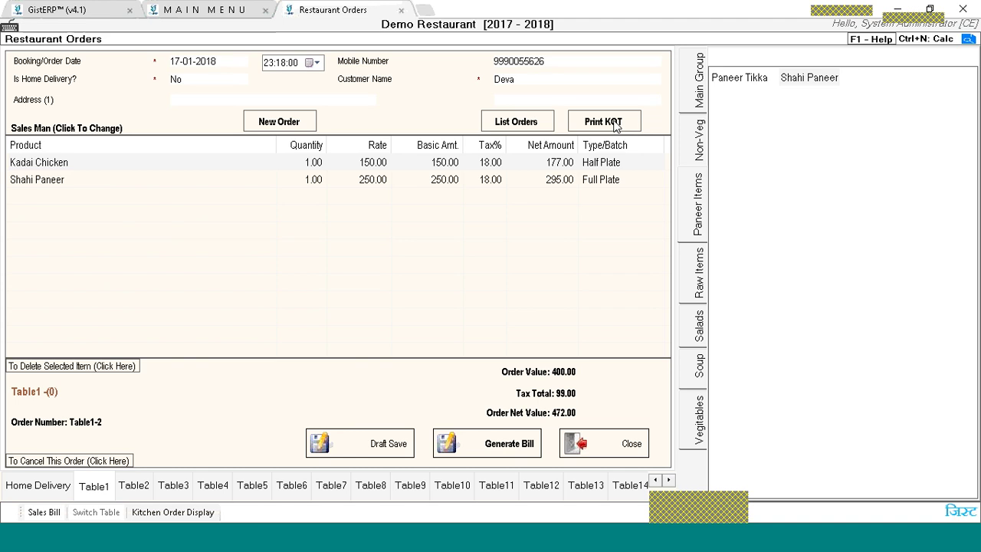
- Print the KOT for order Table1-2 and close its preview
{"action": "left_click", "coordinate": [603, 122]}
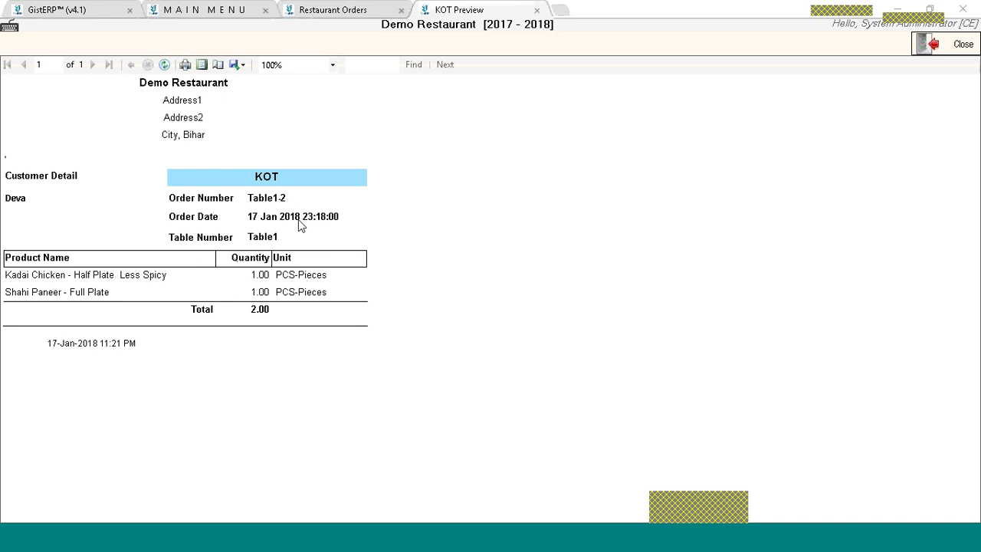
{"action": "left_click", "coordinate": [950, 45]}
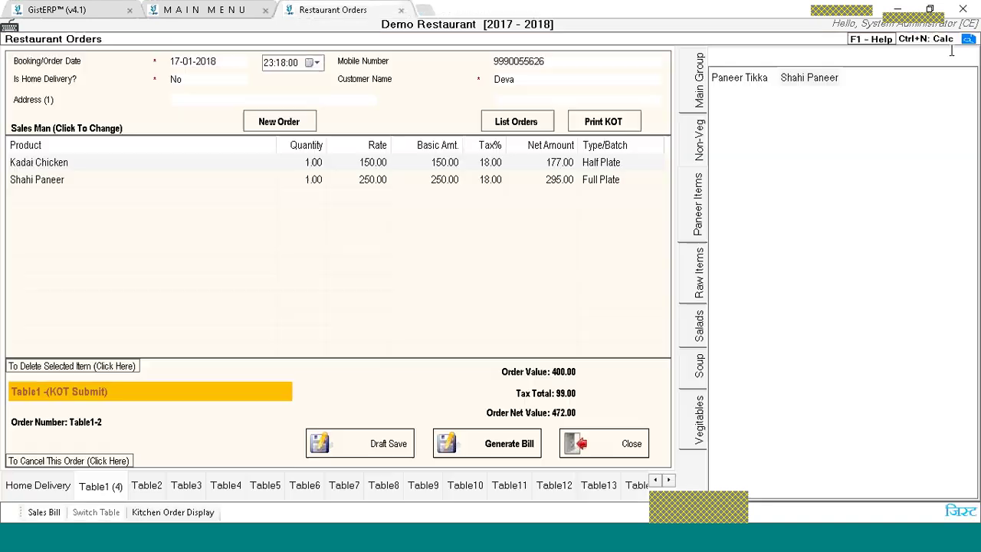
- Set the order's salesman to Salesman 2
{"action": "left_click", "coordinate": [48, 129]}
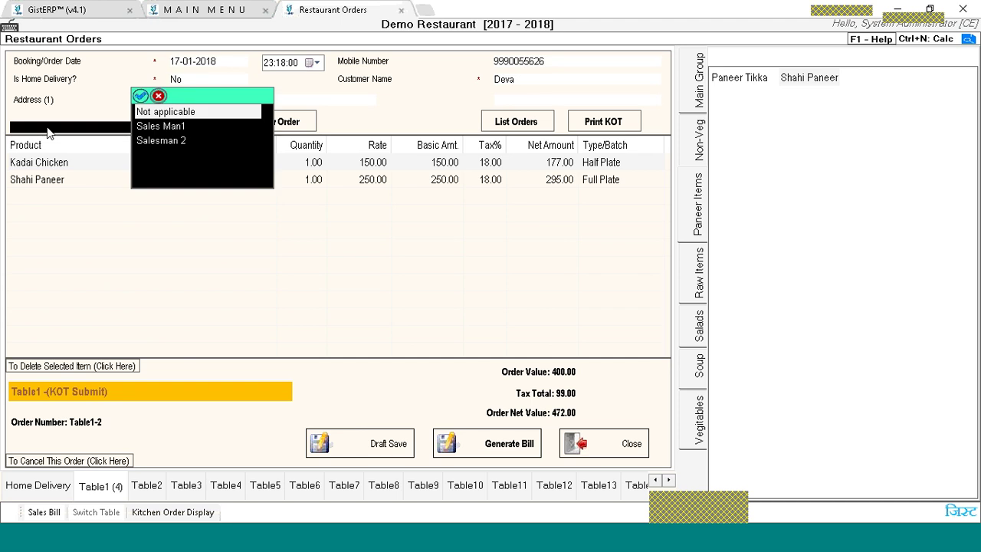
{"action": "double_click", "coordinate": [161, 140]}
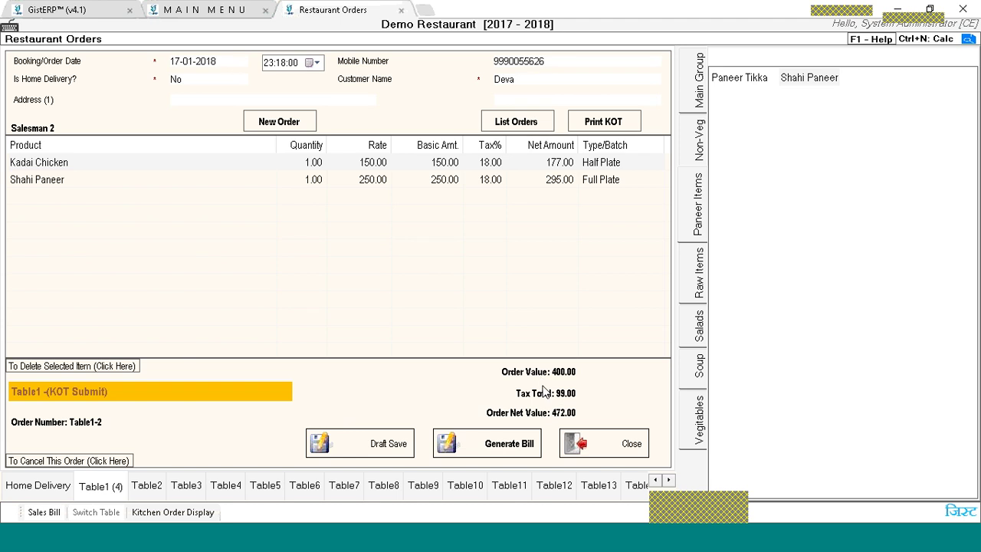
- Bill the order as invoice SAL-2 dated 17-01-2018 for Cash Account, totalling 472.00
{"action": "left_click", "coordinate": [495, 445]}
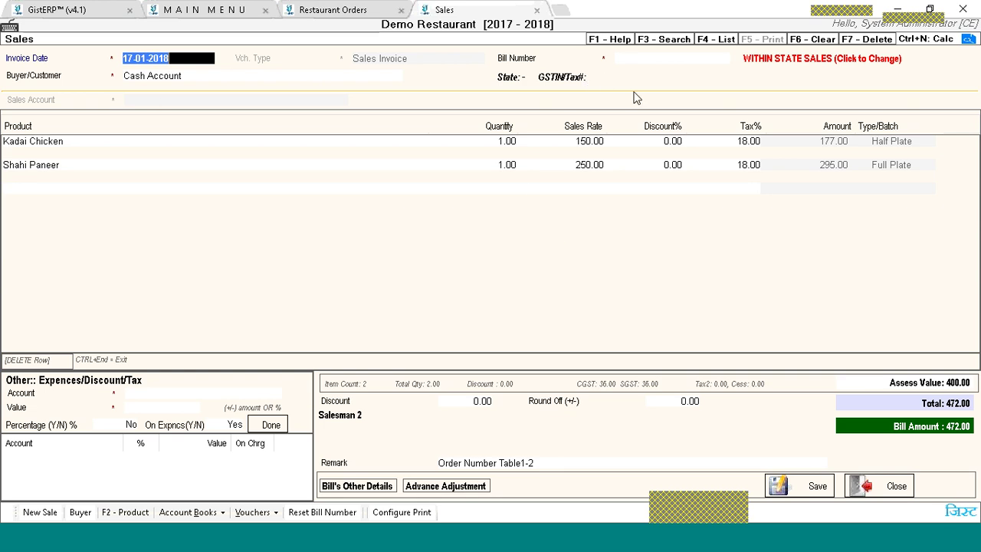
{"action": "key", "text": "Return"}
{"action": "key", "text": "Return"}
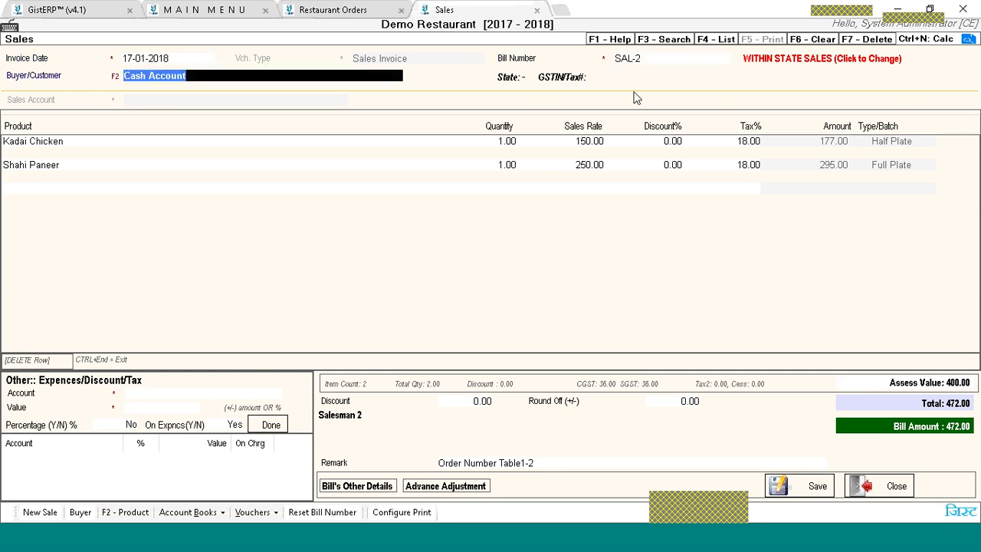
{"action": "key", "text": "Return"}
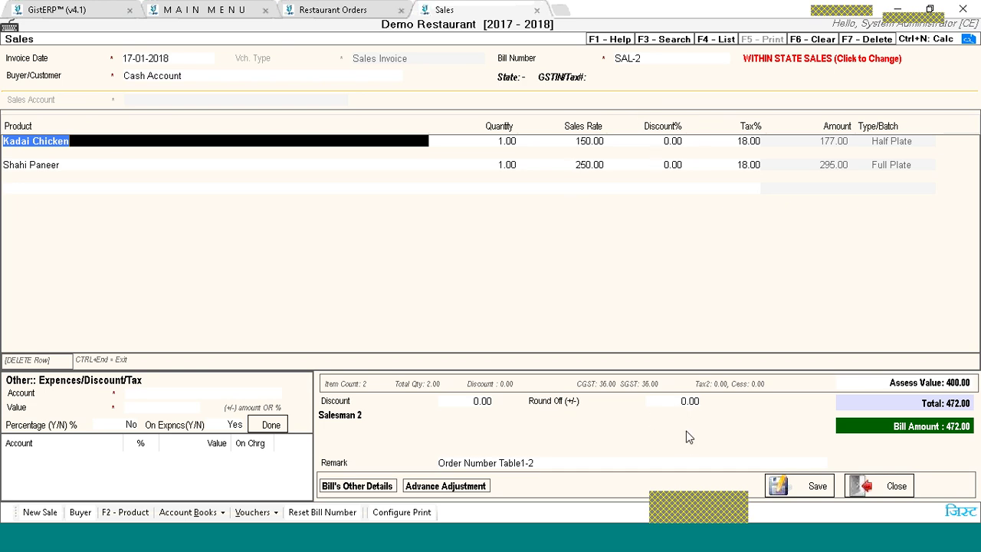
{"action": "left_click", "coordinate": [805, 490]}
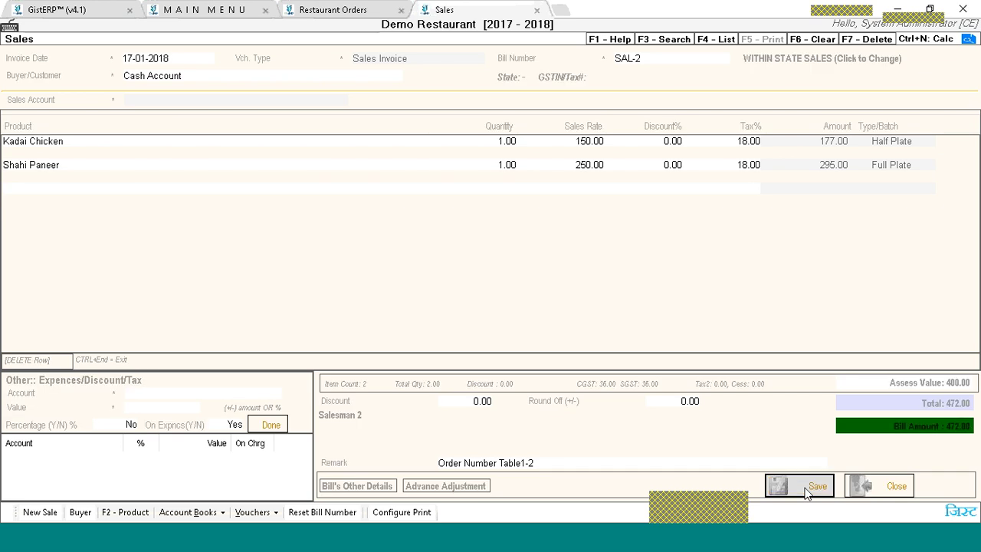
- Preview the printed Sales Invoice SAL-2 showing net amount 472.00, then close it
{"action": "left_click", "coordinate": [842, 472]}
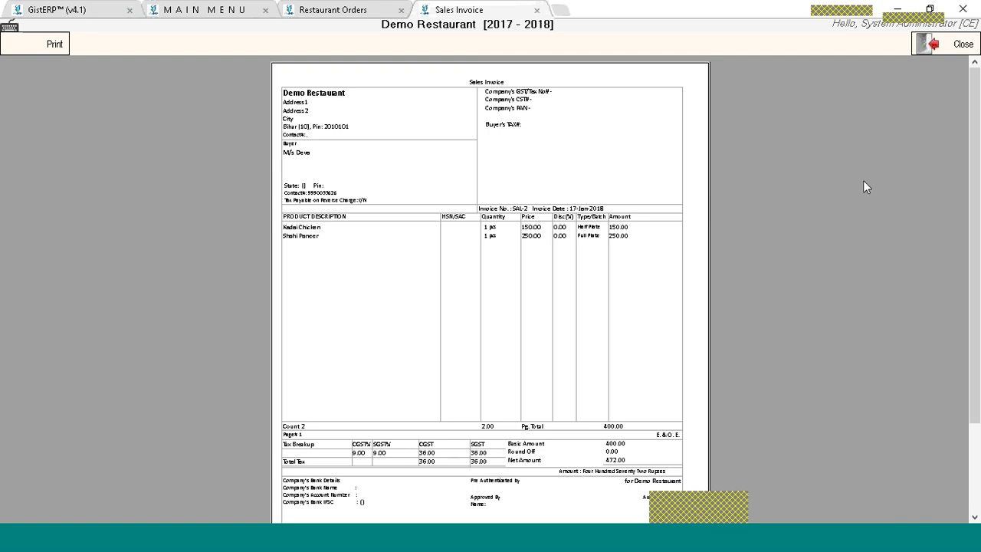
{"action": "left_click", "coordinate": [953, 49]}
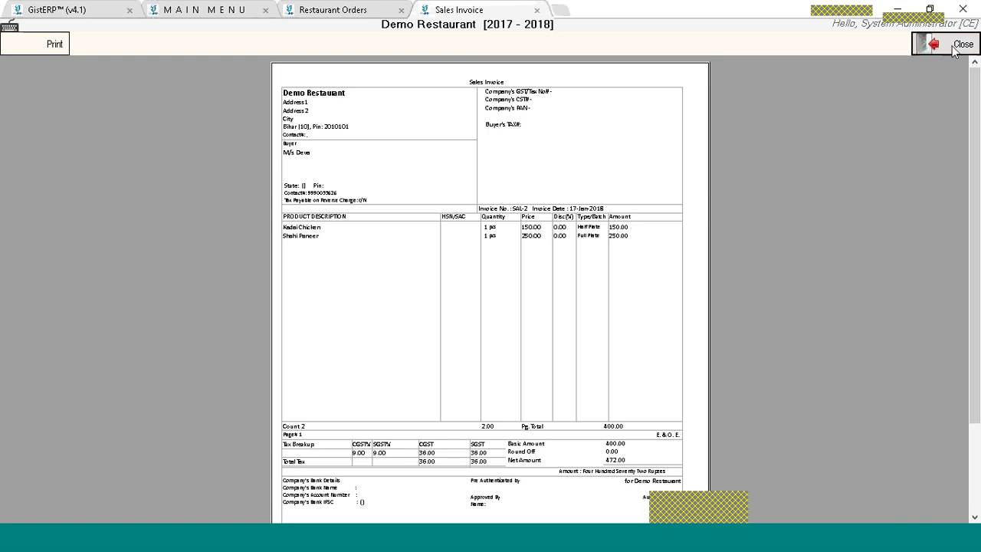